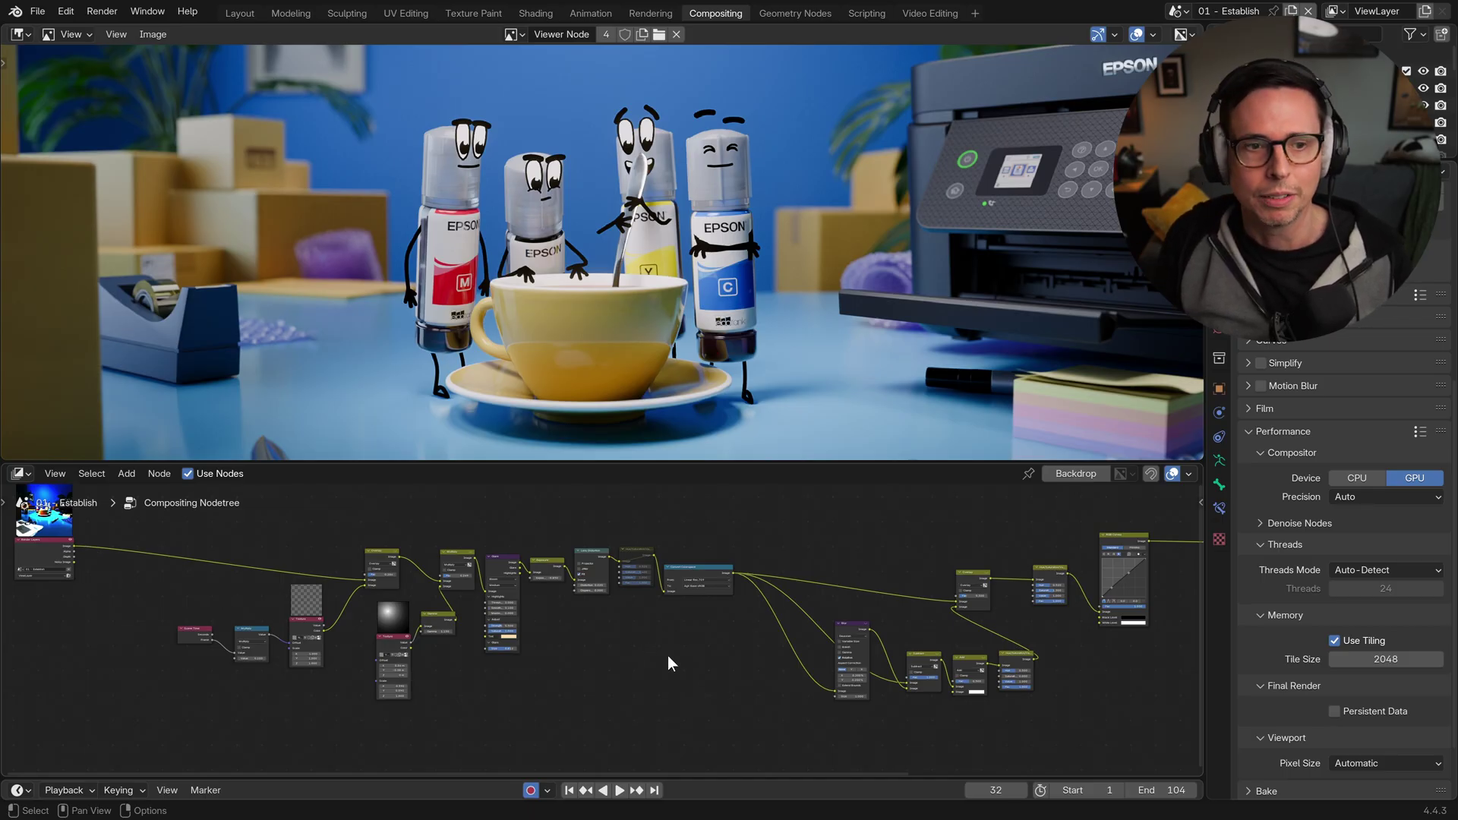
Step: Mute all the effect nodes between the Render Layers node and the RGB Curves node, including the texture branches and Lens Distortion
scroll(718, 616, "up", 3)
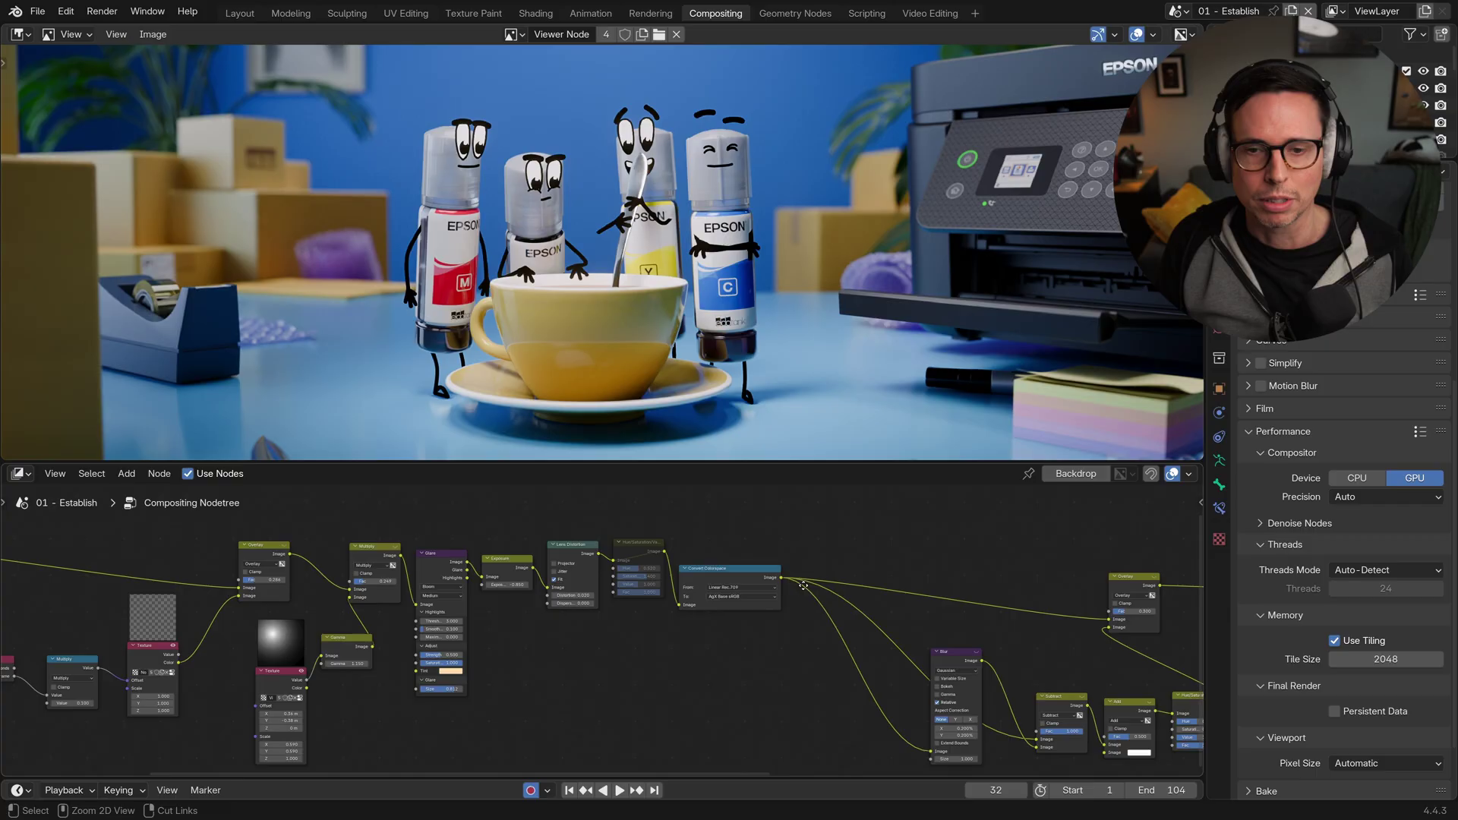
scroll(727, 670, "down", 3)
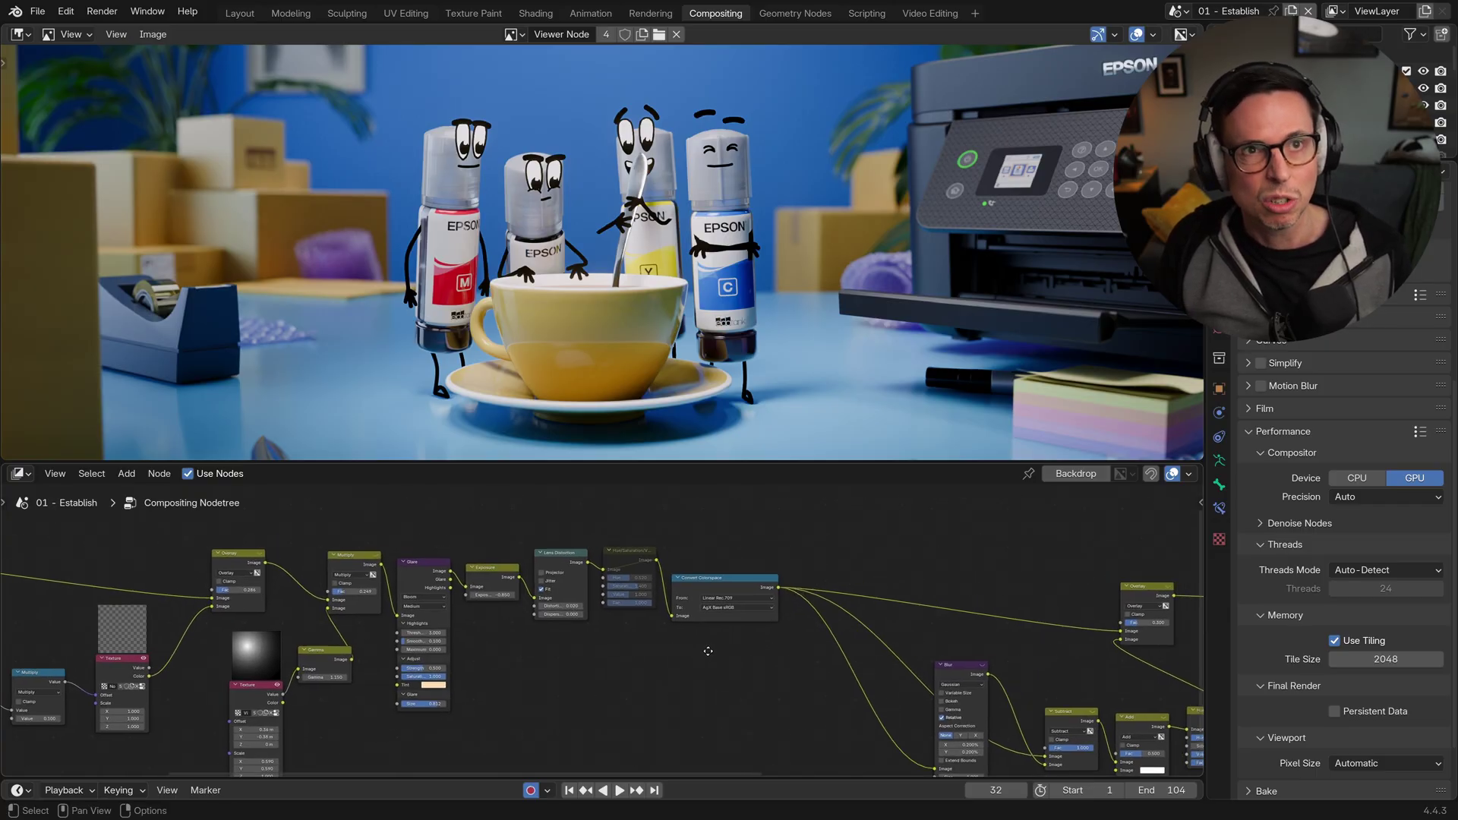
left_click_drag(653, 523, 1073, 714)
middle_click_drag(1064, 655, 899, 653)
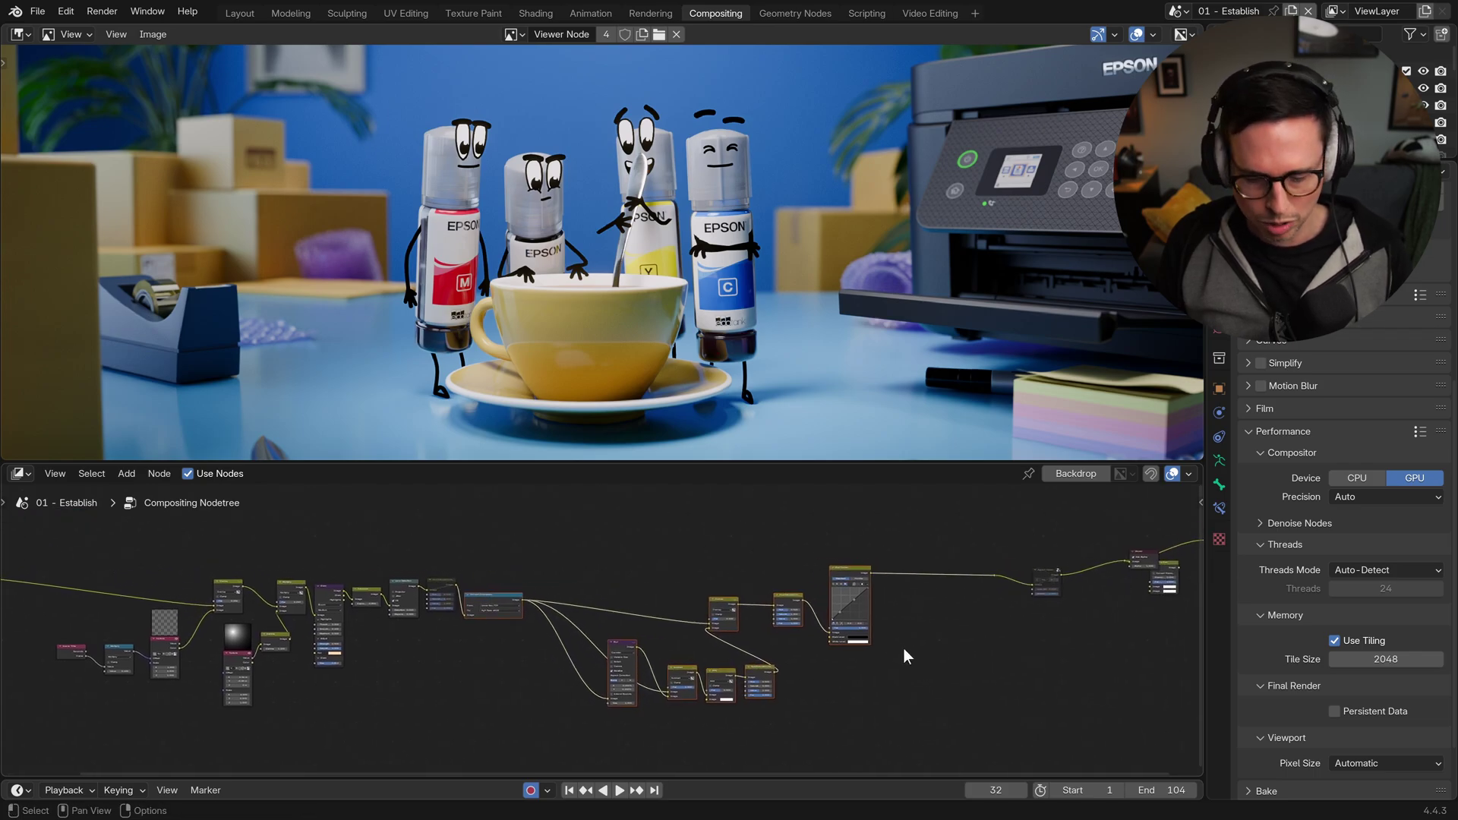
key("m")
left_click_drag(385, 511, 70, 745)
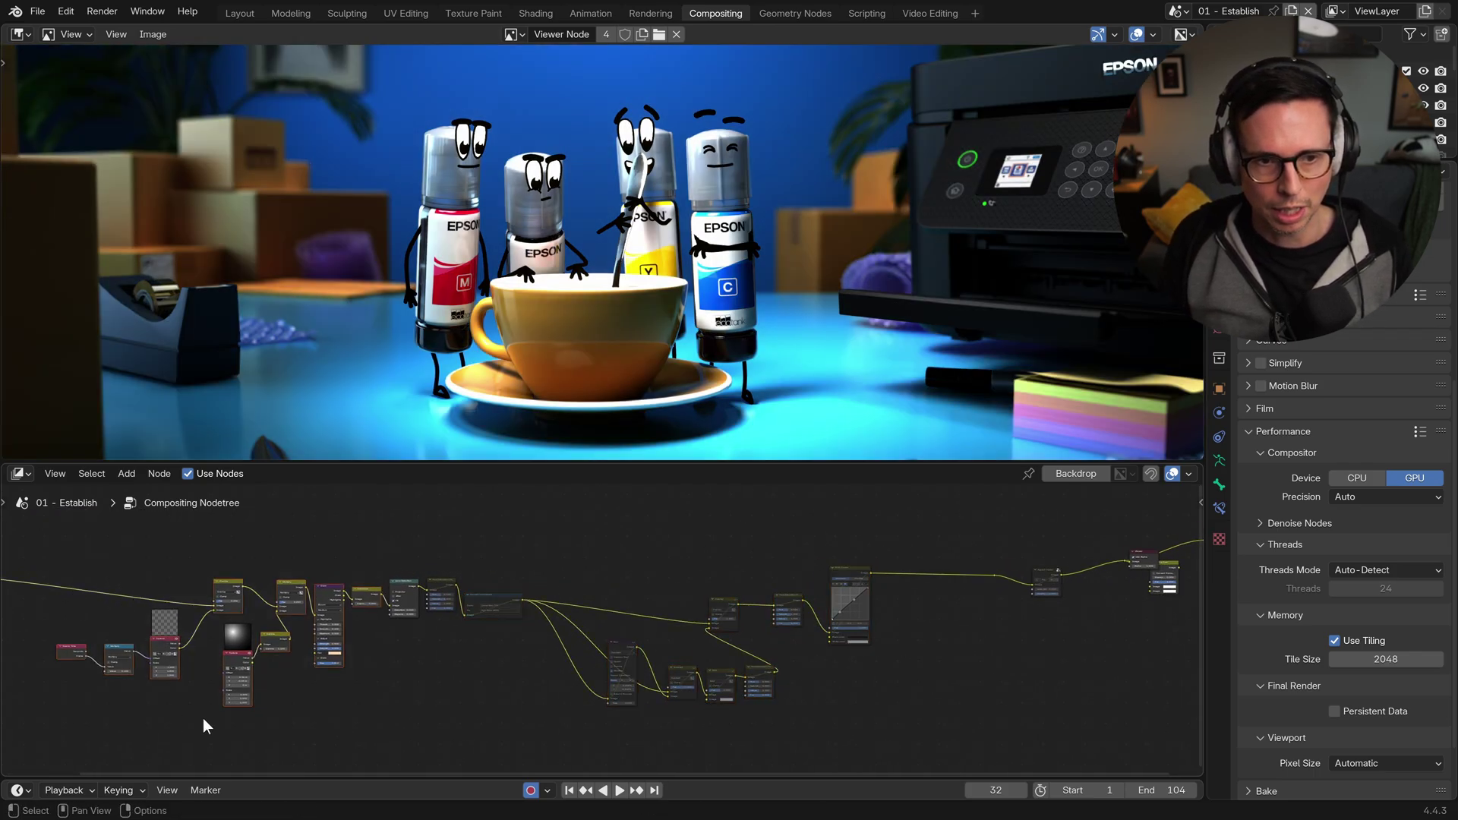
key("m")
left_click(406, 586)
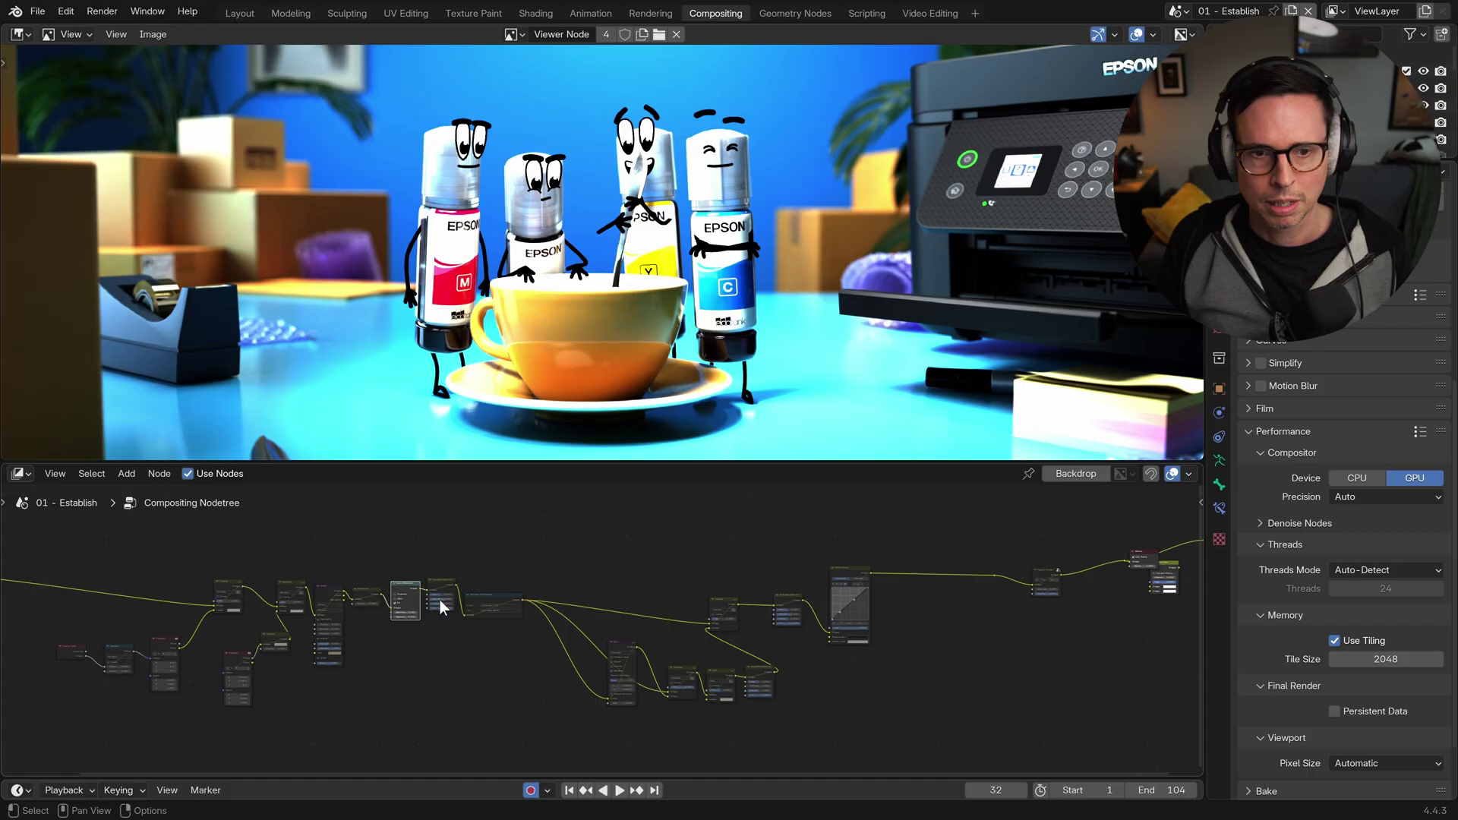
key("m")
Step: Fit more of the render in the image view and show the scene's Color Management settings
middle_click_drag(938, 285, 891, 318, "ctrl")
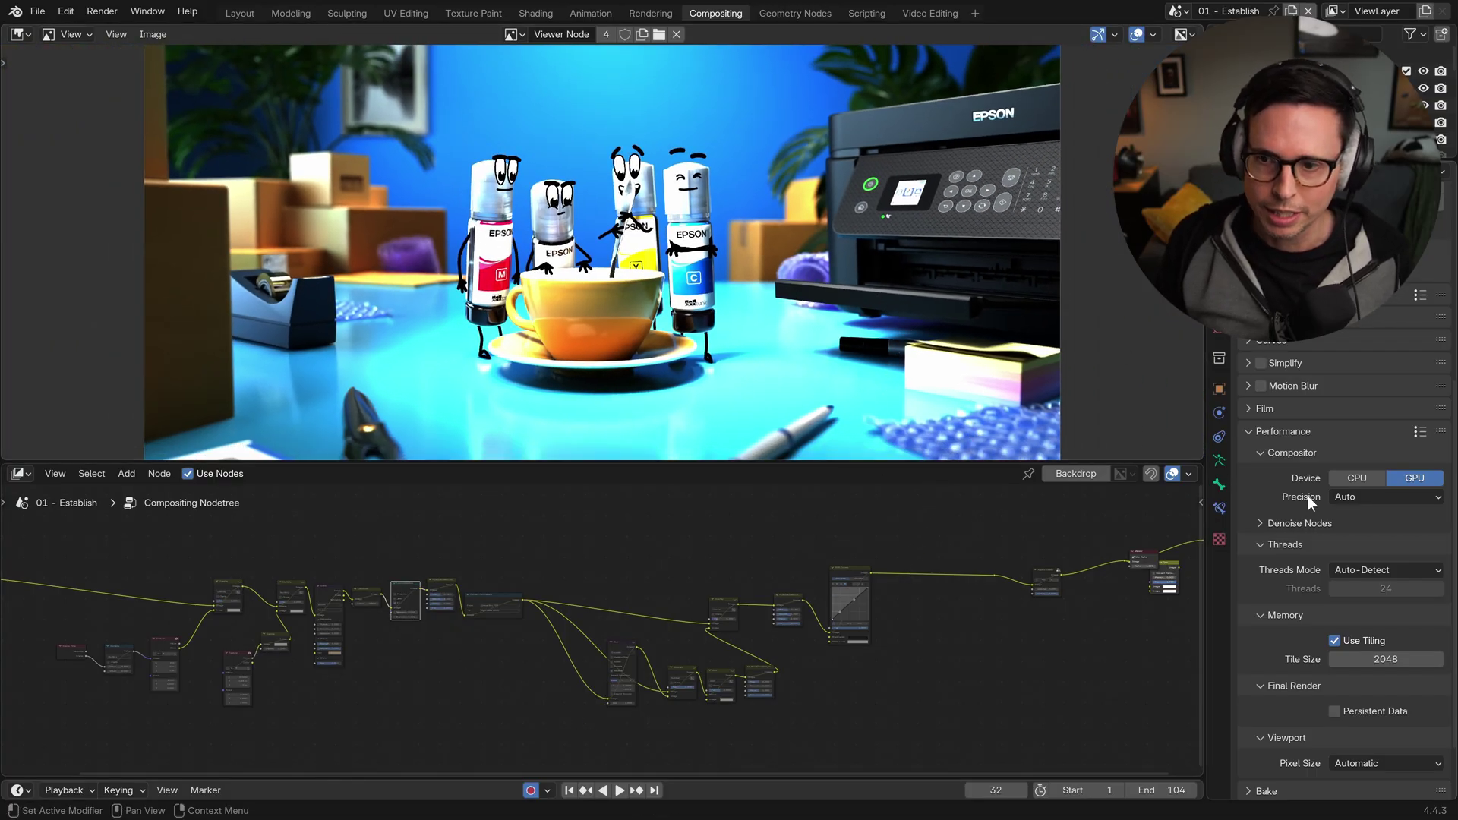
scroll(1317, 348, "down", 3)
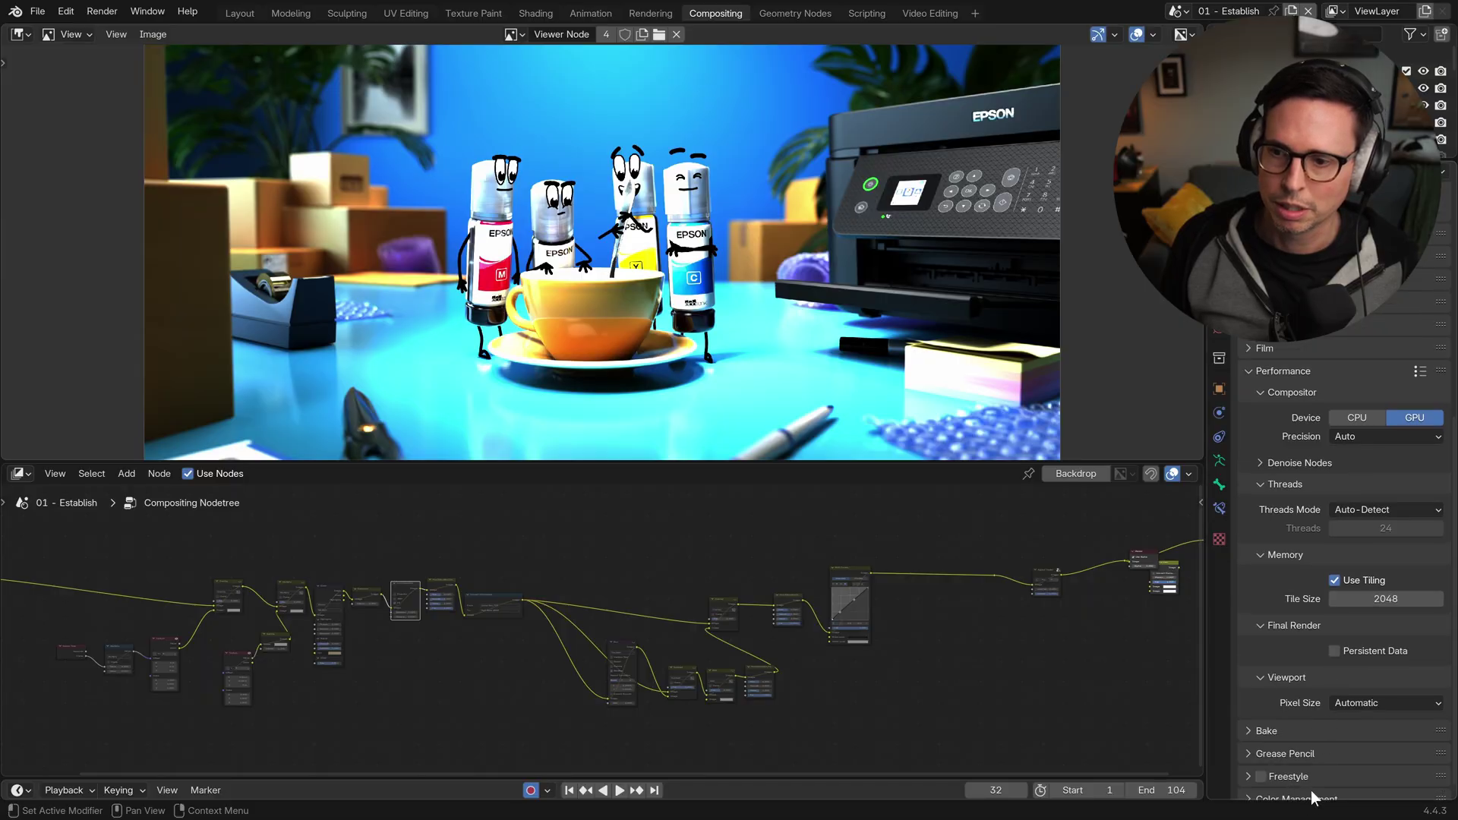
left_click(1250, 790)
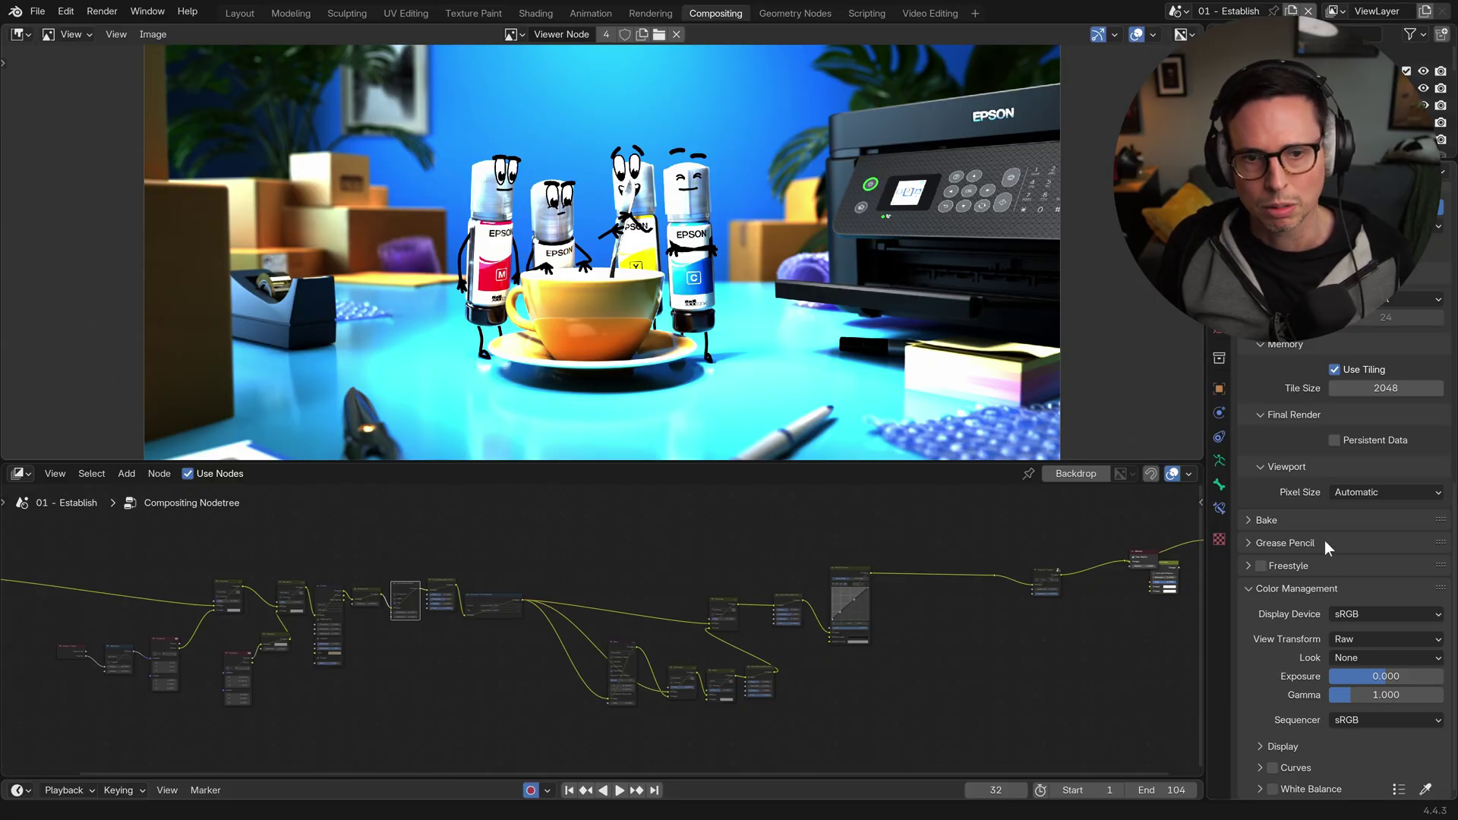
Step: Unmute the Convert Colorspace node that converts from Linear Rec.709 to AgX Base sRGB
middle_click_drag(530, 596, 803, 596)
scroll(247, 596, "up", 5)
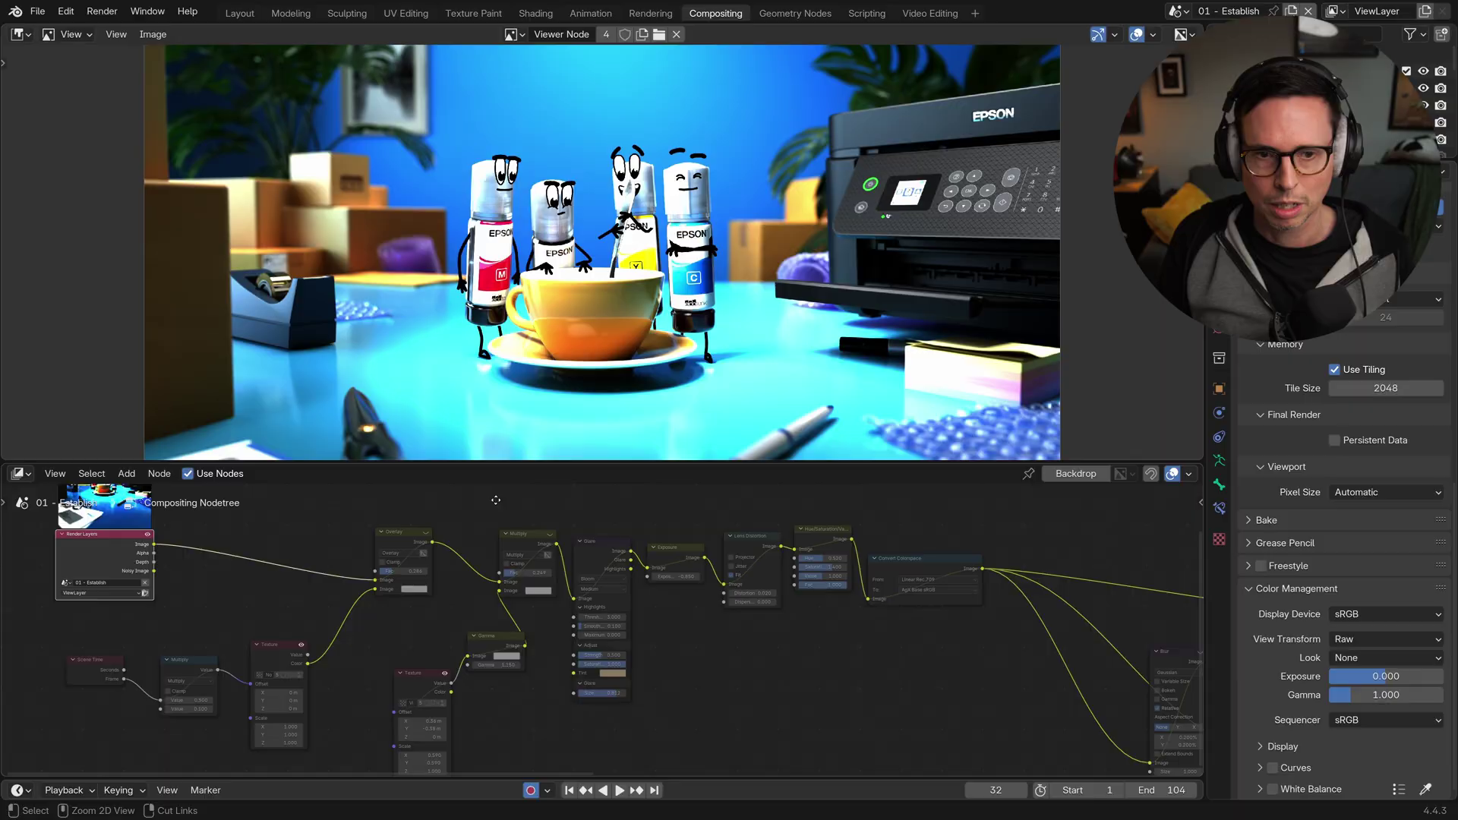
middle_click_drag(911, 652, 736, 679)
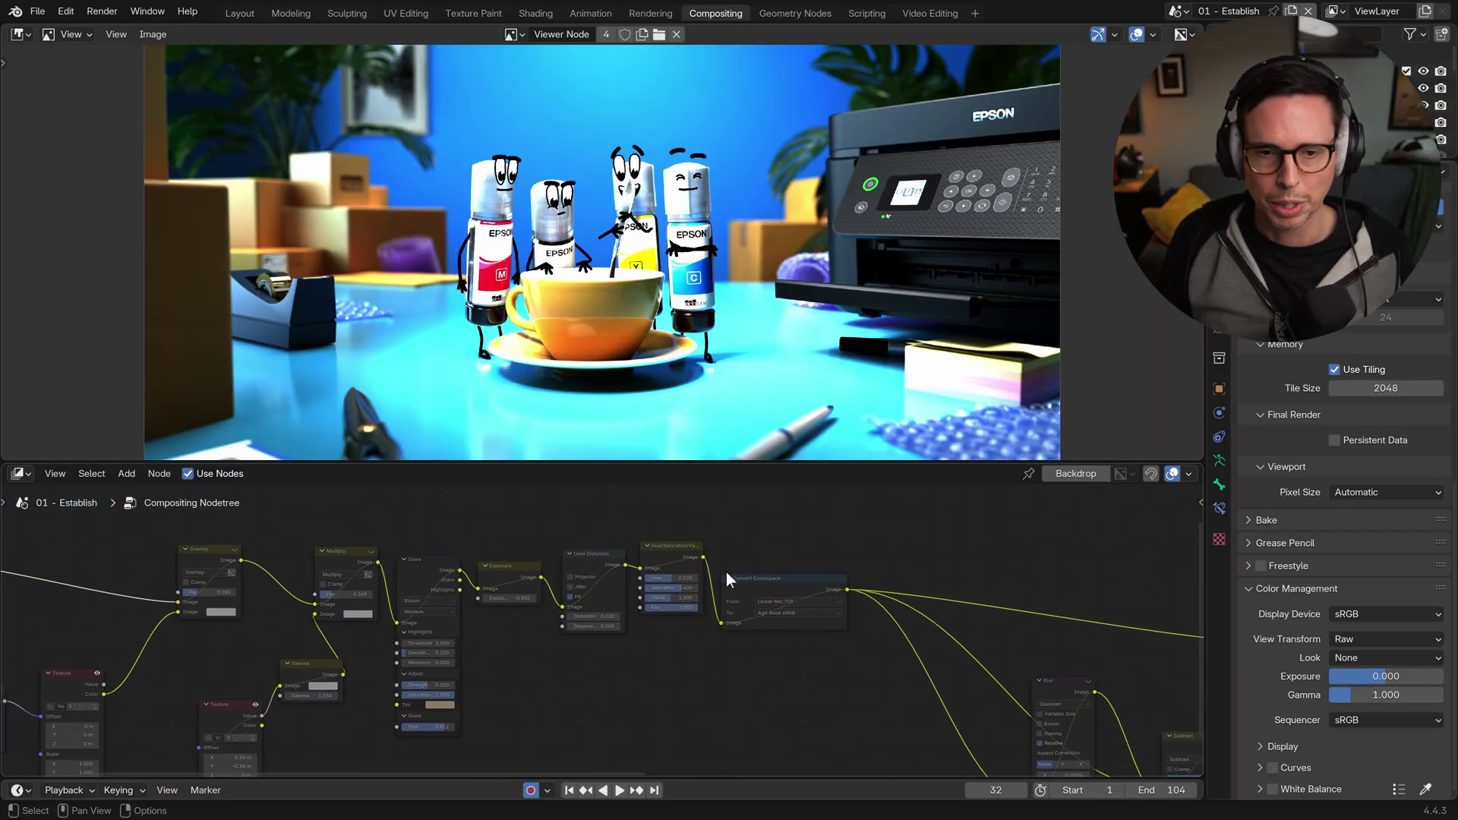
scroll(778, 689, "up", 5)
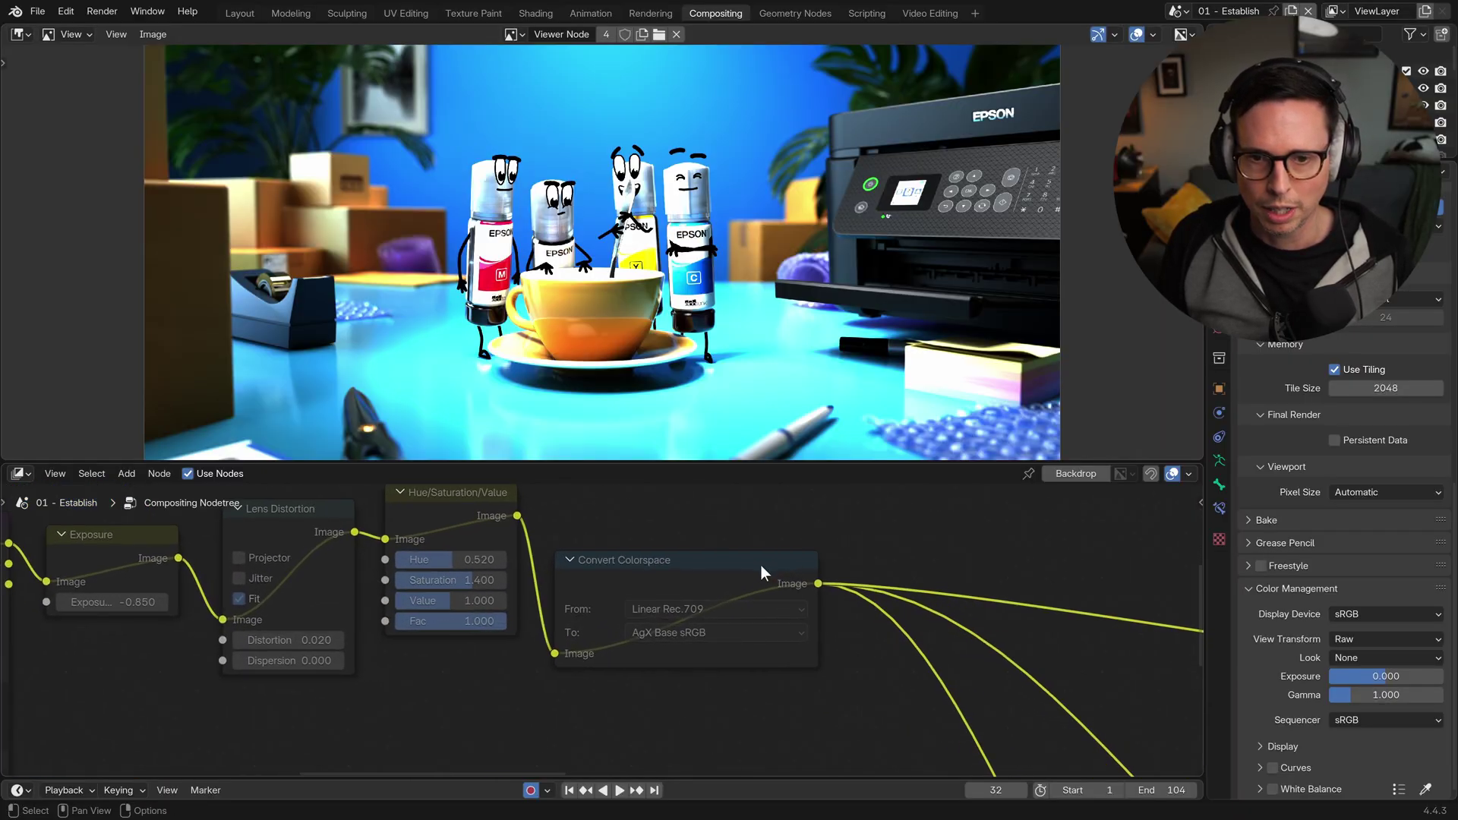
left_click(725, 577)
key("m")
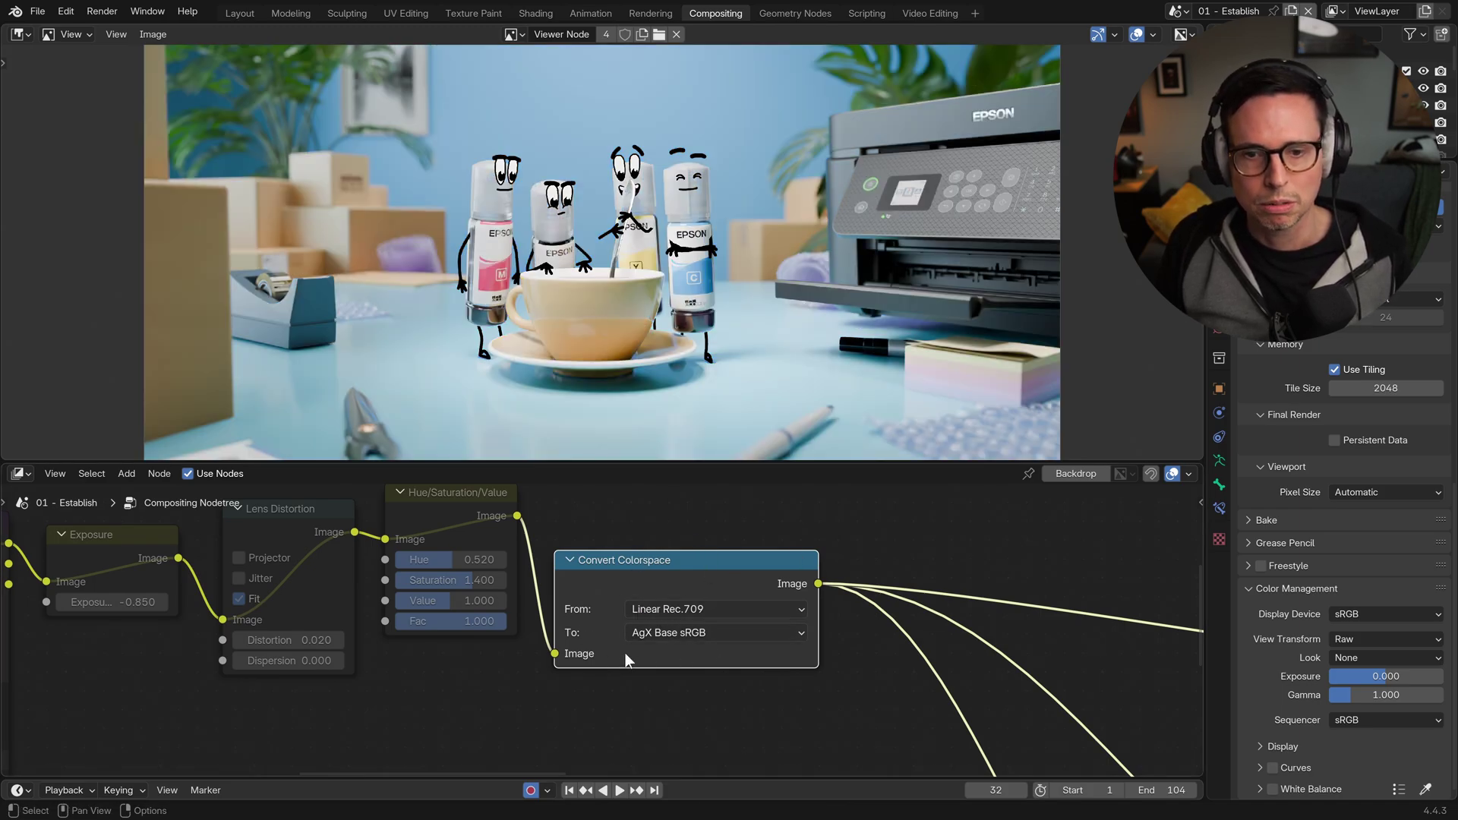
Step: Unmute the Exposure node between Glare and Lens Distortion
middle_click_drag(194, 557, 366, 564)
left_click(327, 587)
key("m")
Step: Raise the Exposure and Convert Colorspace nodes above the muted chain, and shift the nearby Hue/Saturation/Value node slightly away from Lens Distortion
middle_click_drag(556, 590, 511, 717)
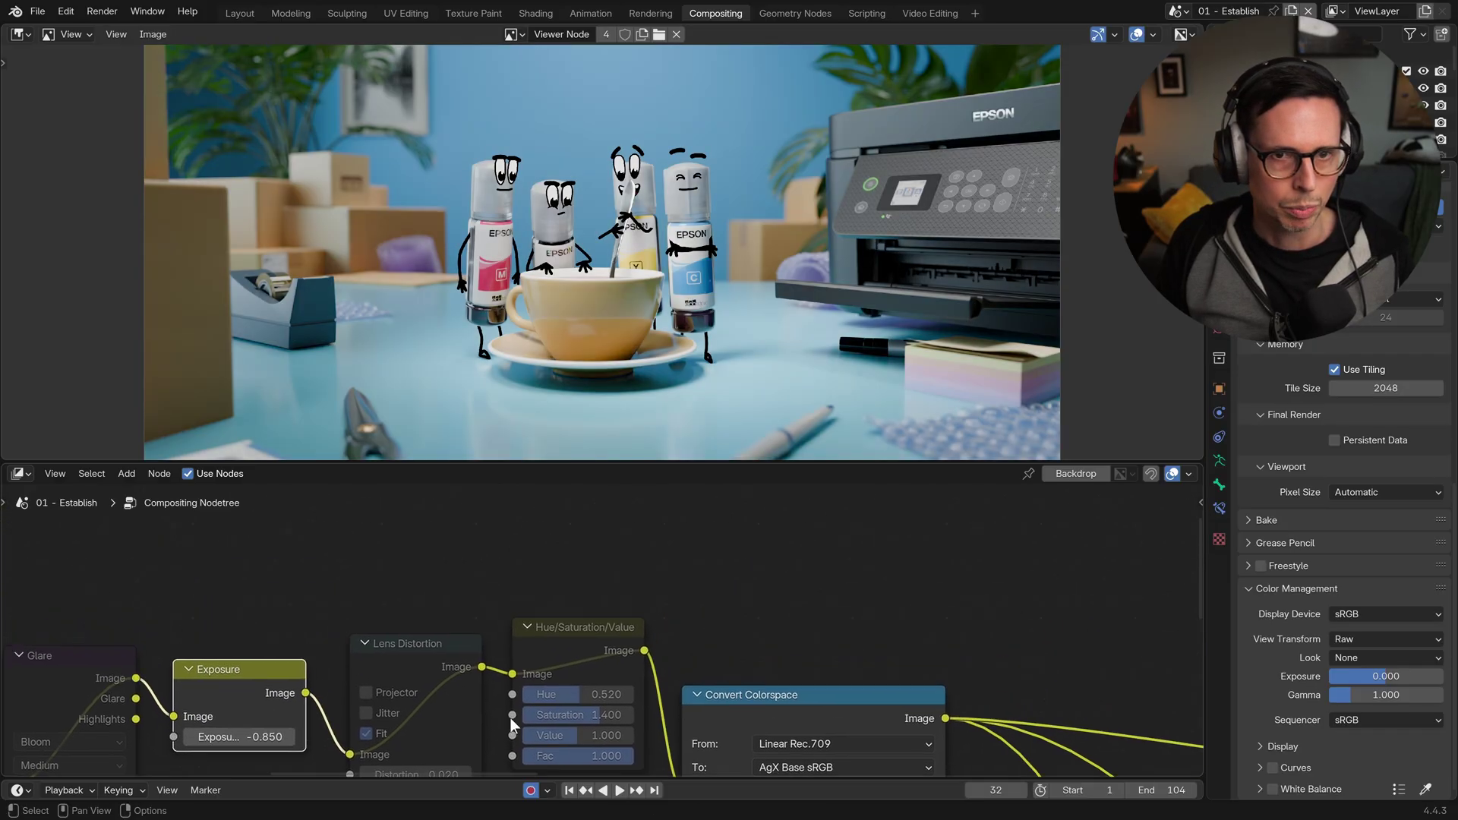
left_click_drag(248, 682, 316, 530)
left_click_drag(856, 691, 887, 495)
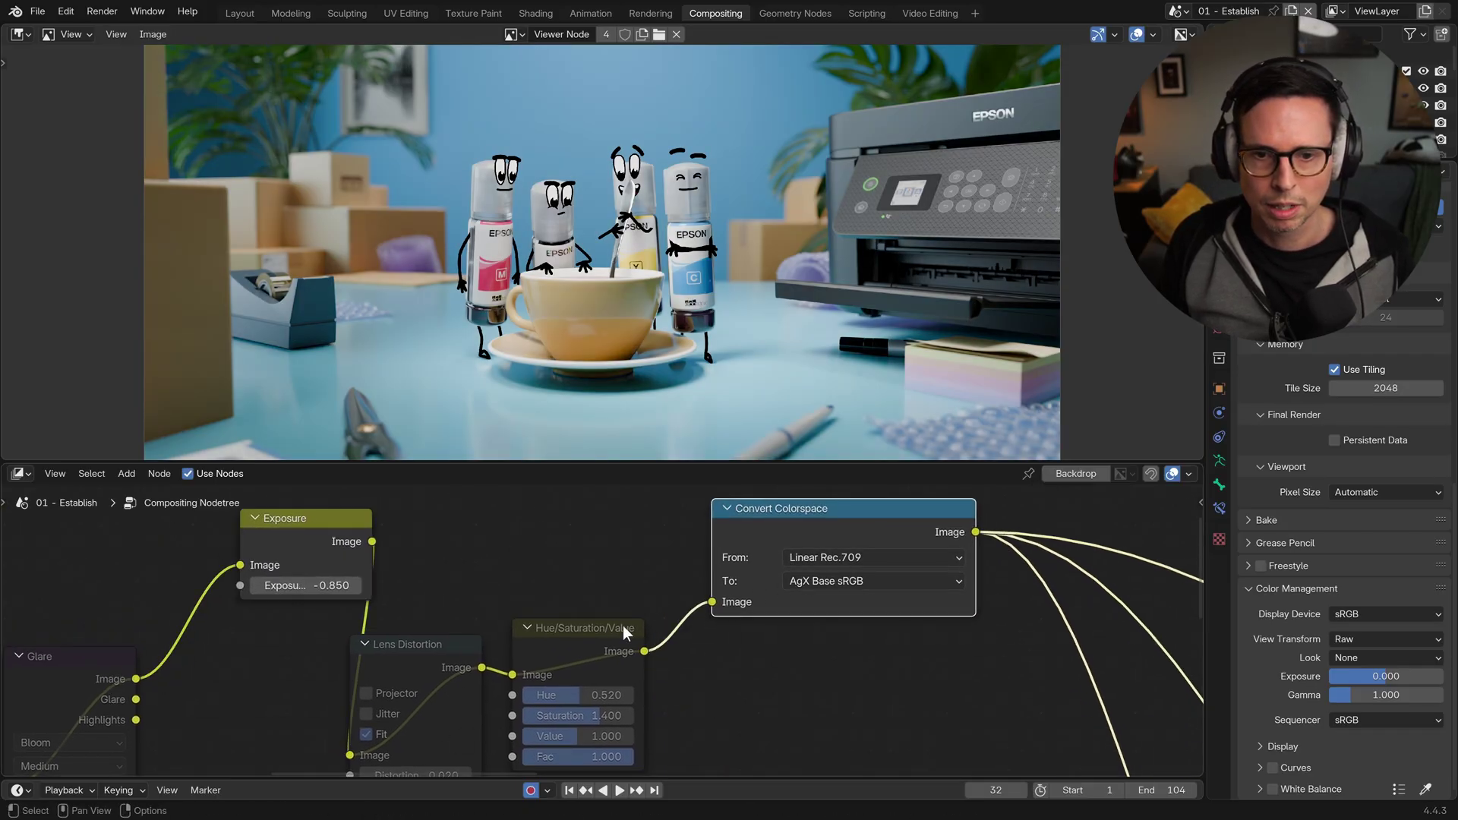
middle_click_drag(757, 619, 647, 541)
left_click_drag(460, 559, 482, 556)
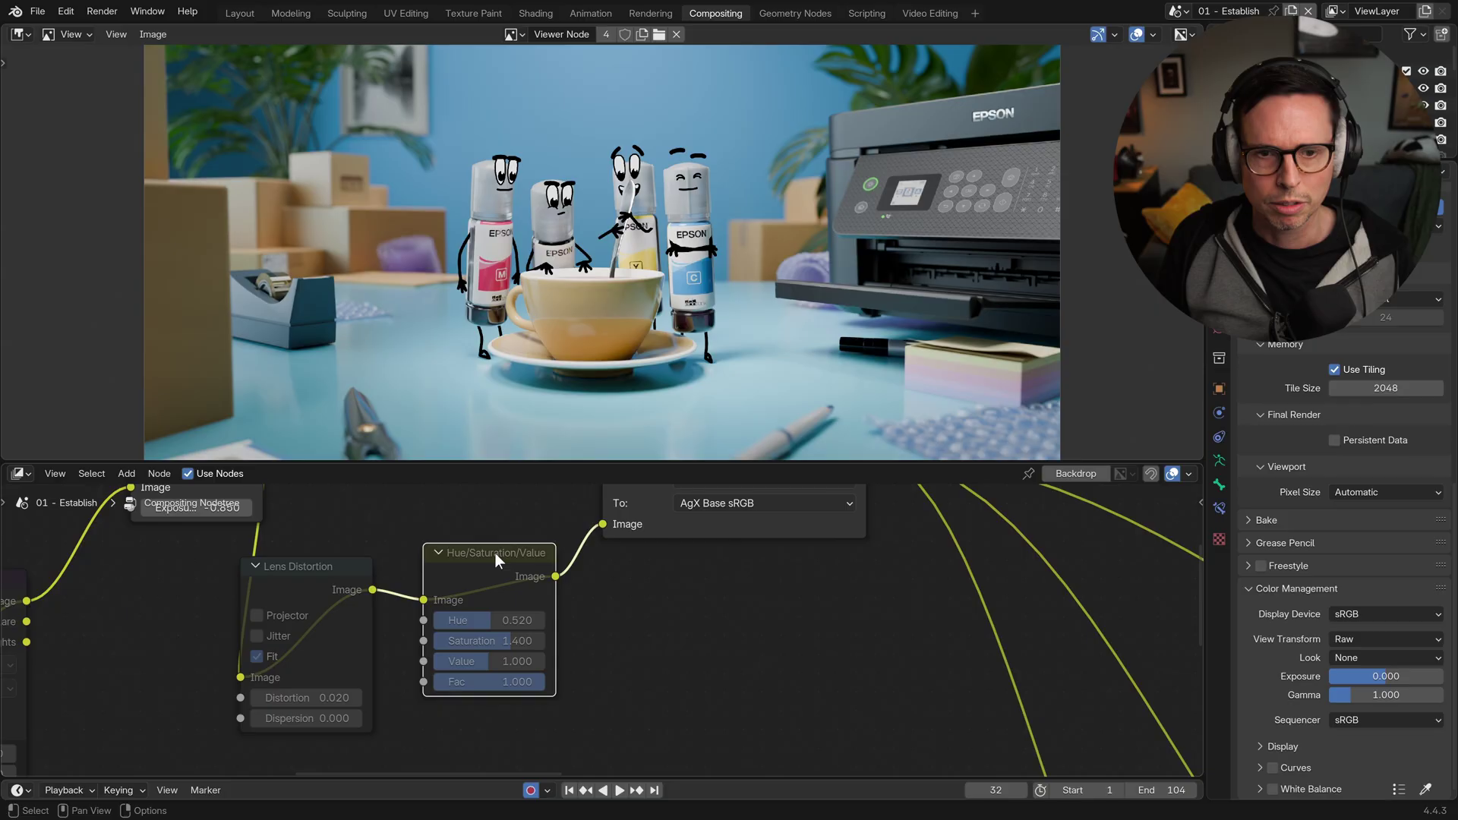
Step: Raise the Hue/Saturation/Value and RGB Curves nodes after the Overlay node above the muted chain and unmute both
middle_click_drag(1030, 573, 715, 600)
middle_click_drag(980, 629, 699, 609)
scroll(951, 656, "down", 4)
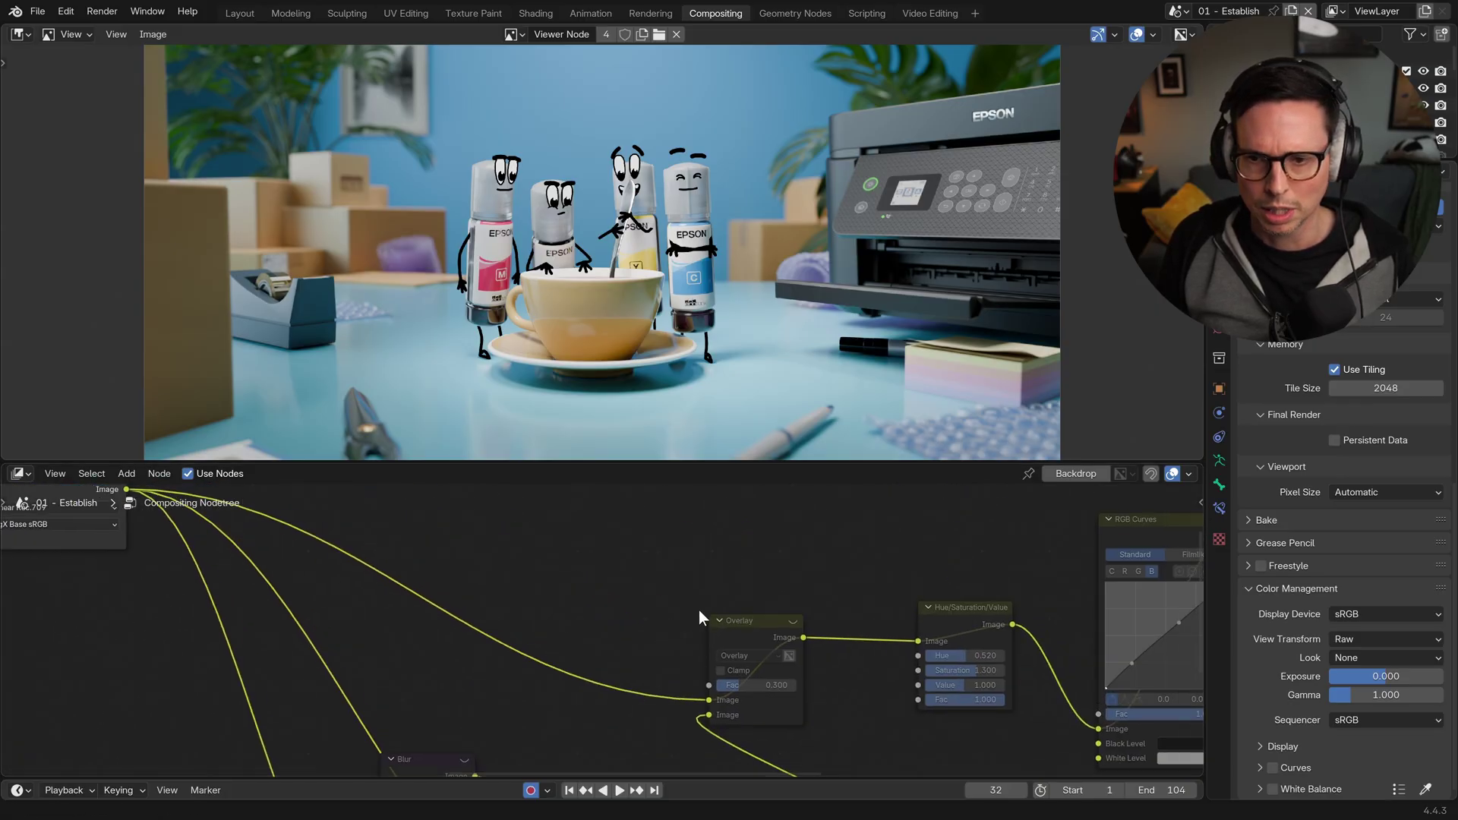
middle_click_drag(1140, 610, 930, 596)
middle_click_drag(929, 517, 787, 630)
left_click_drag(809, 636, 804, 560)
left_click_drag(957, 619, 605, 776)
key("g")
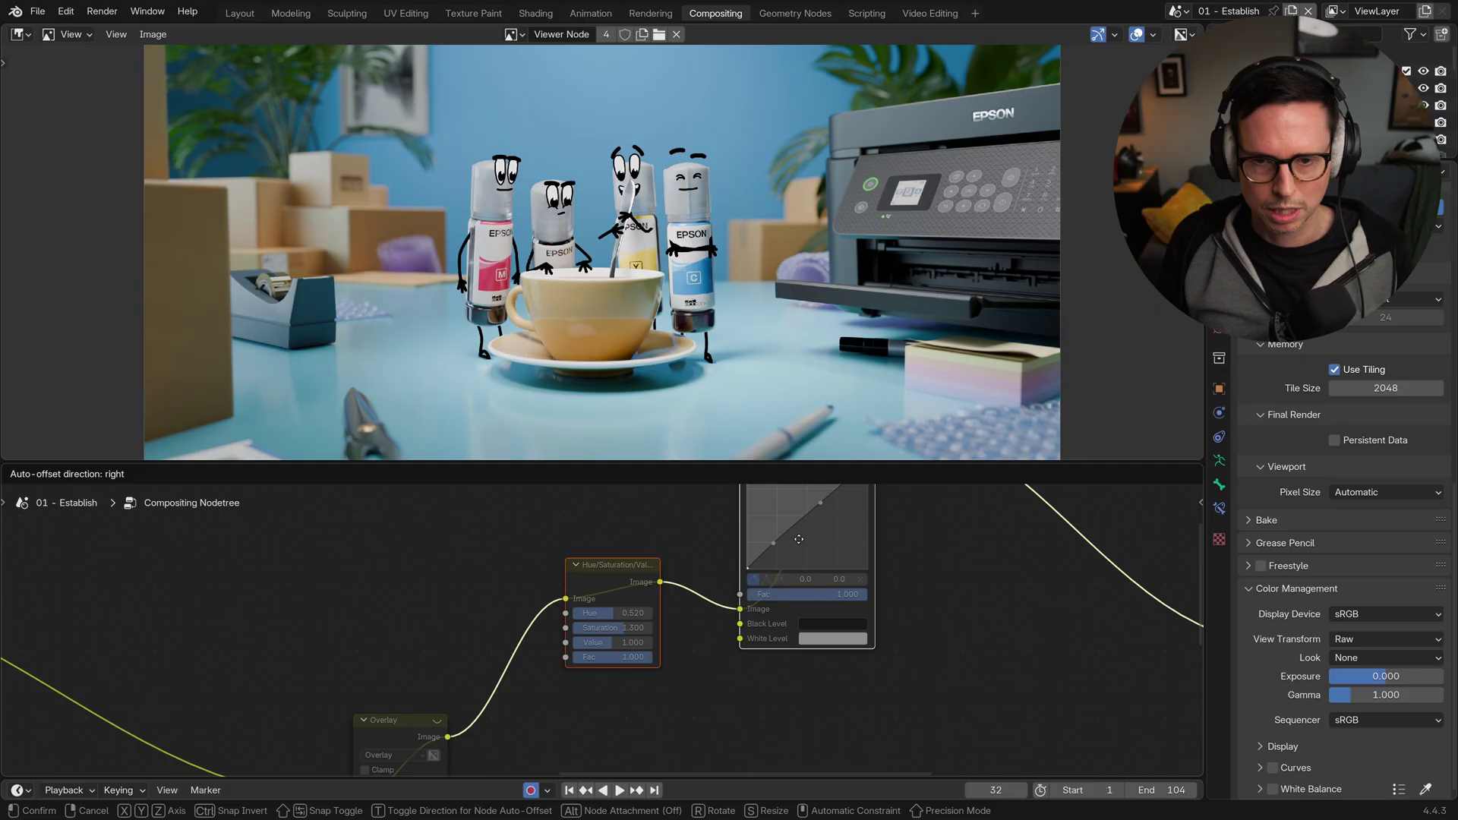
left_click(798, 544)
key("m")
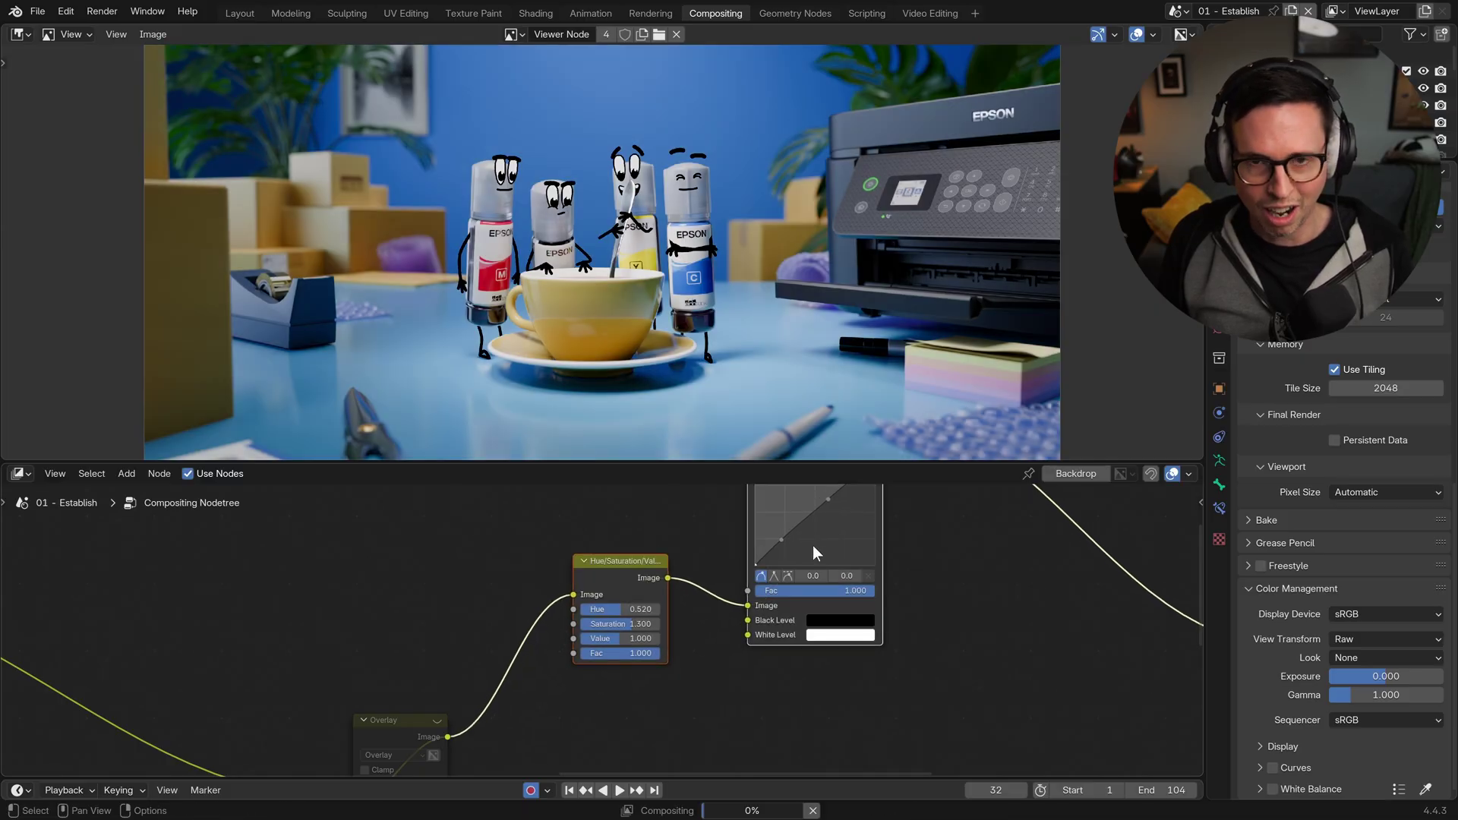
Step: Examine the active grading nodes from Convert Colorspace to the final Hue/Saturation/Value and RGB Curves nodes
middle_click_drag(690, 569, 953, 608)
middle_click_drag(395, 629, 733, 600)
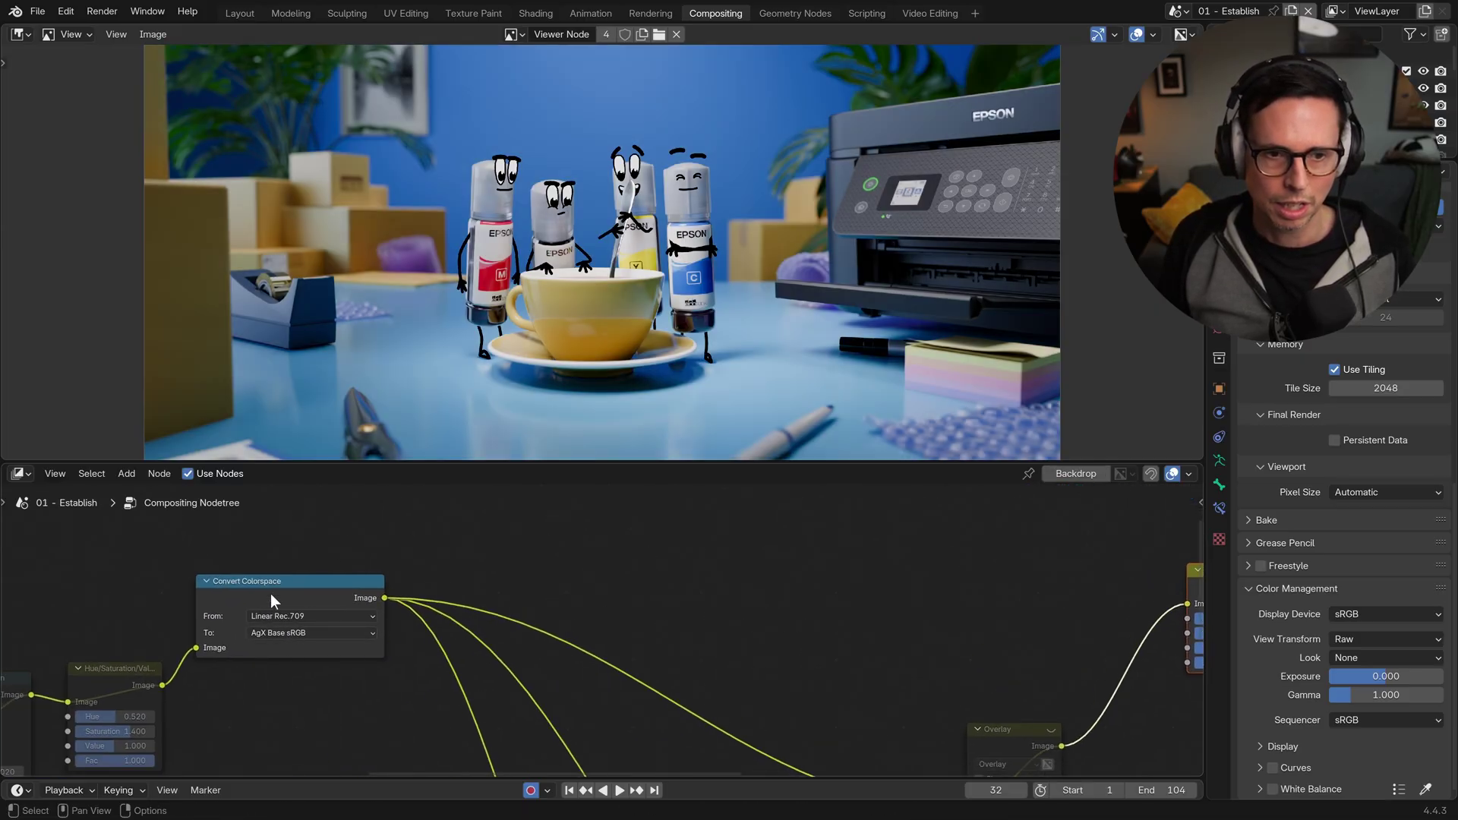
middle_click_drag(351, 616, 631, 607)
middle_click_drag(784, 622, 562, 622)
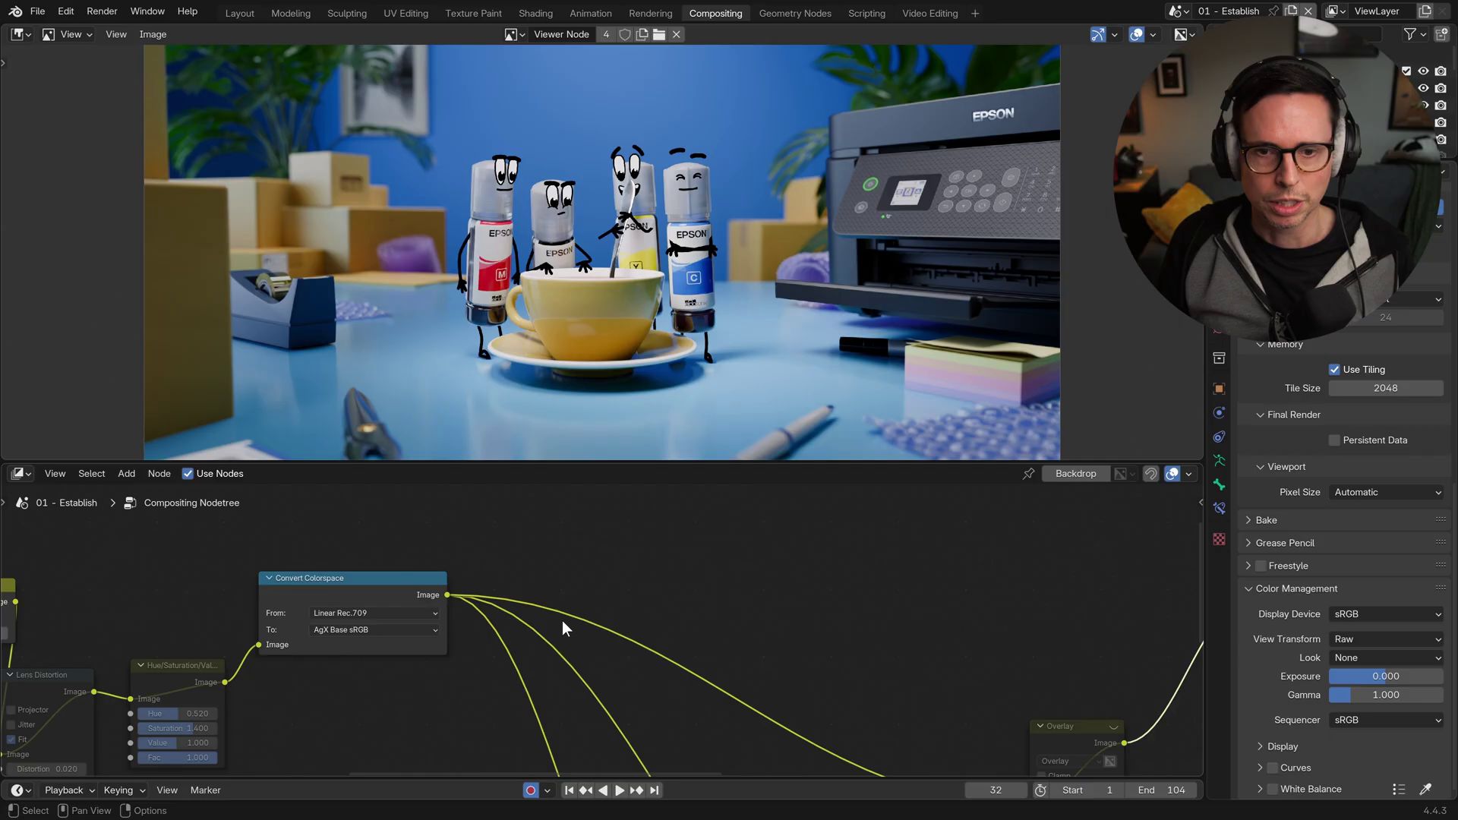
middle_click_drag(840, 643, 543, 636)
middle_click_drag(1192, 557, 764, 648)
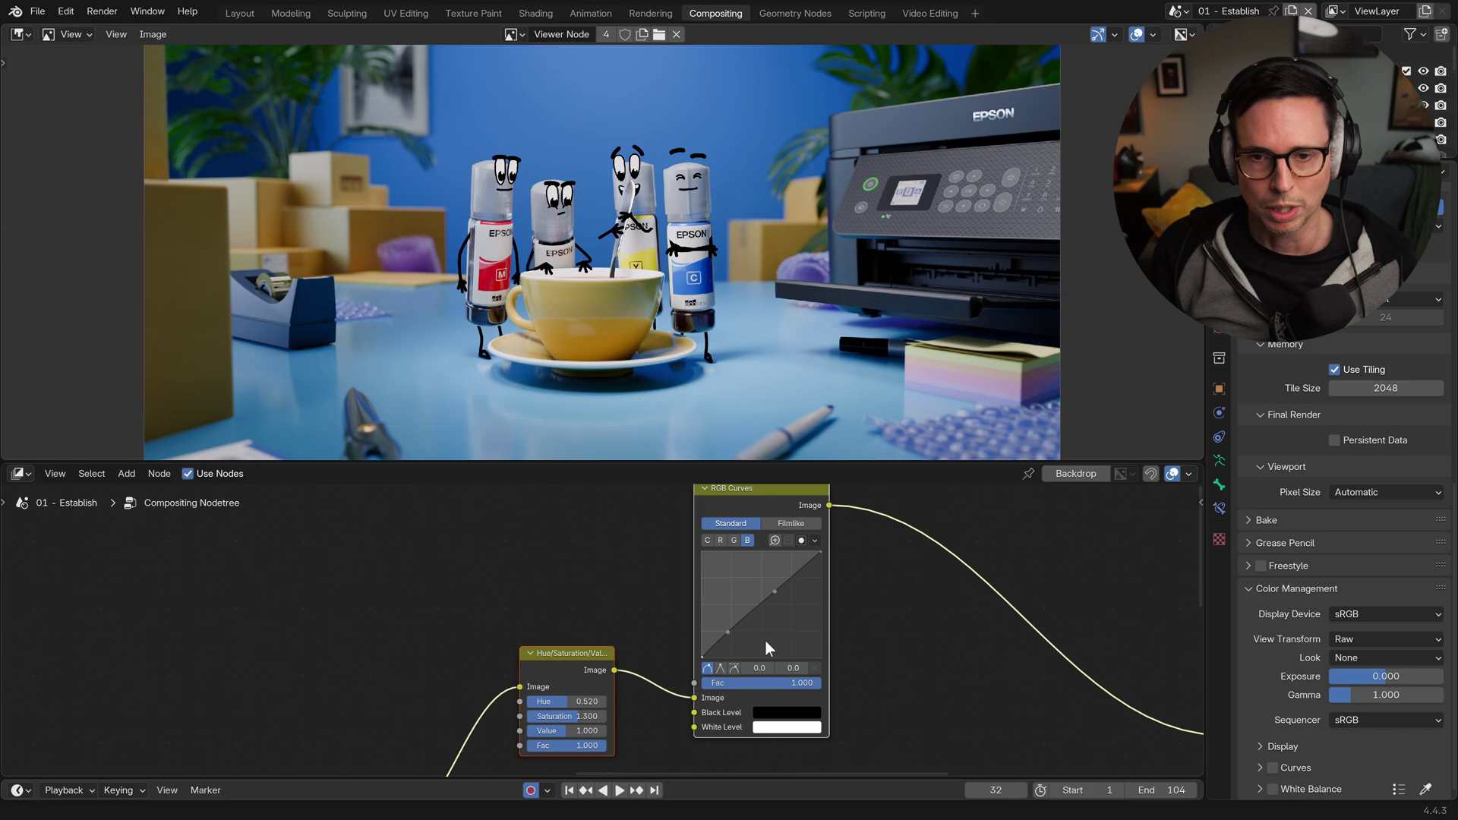
middle_click_drag(830, 509, 745, 573)
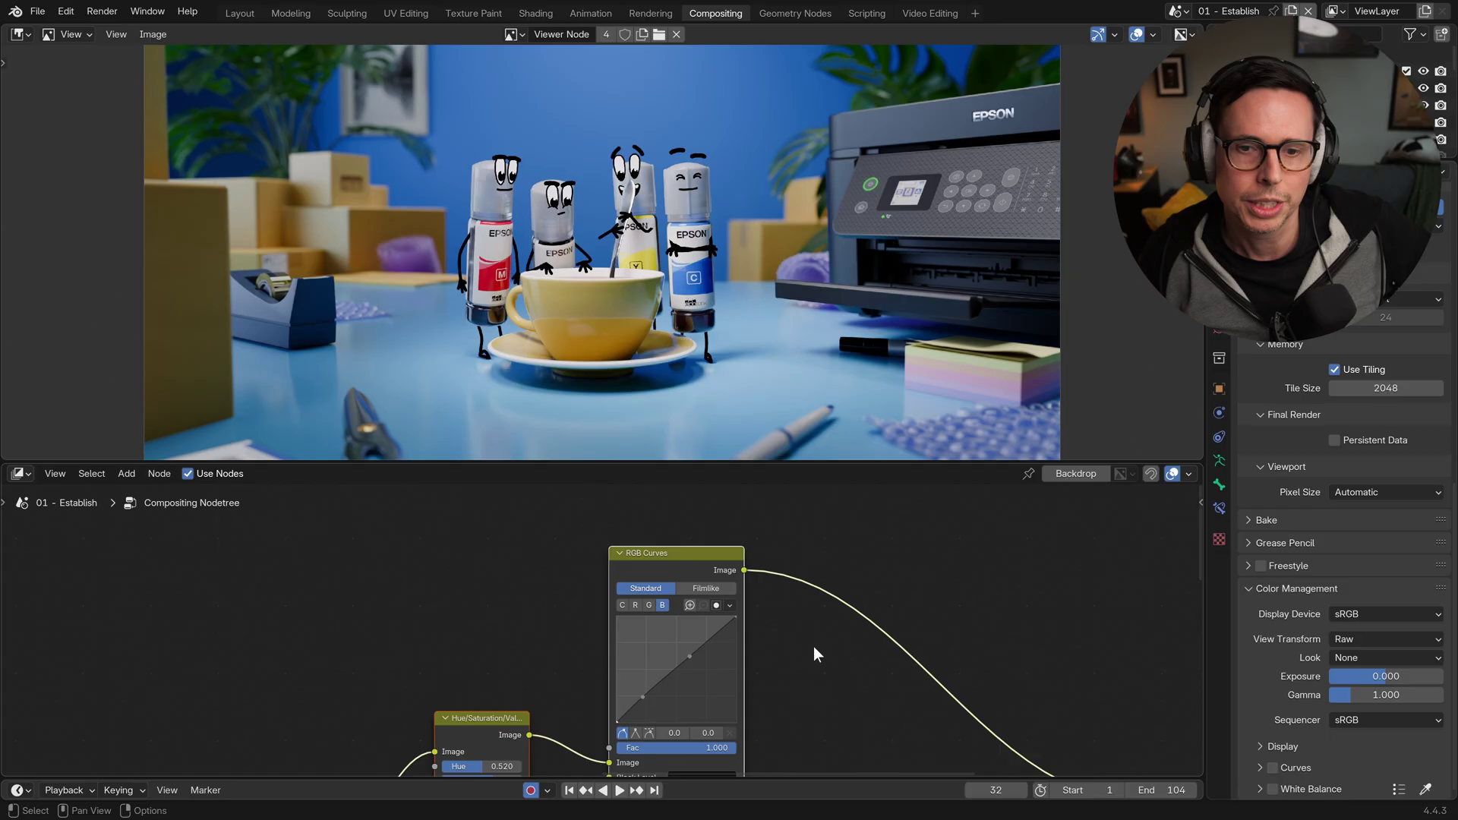
scroll(770, 687, "up", 2)
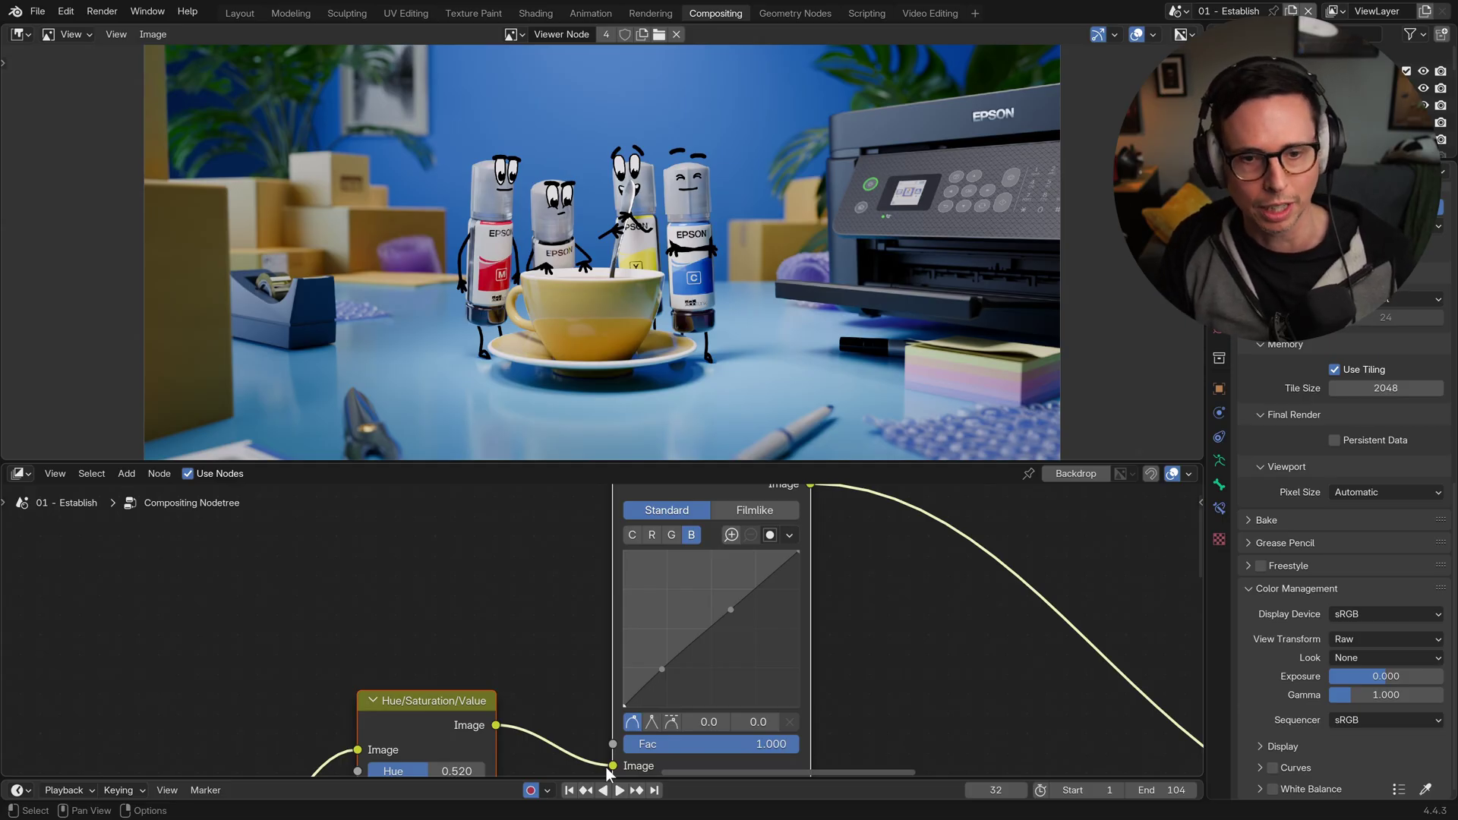
Step: Unmute the grain branch at the start of the tree: Scene Time, Multiply, Texture and the Overlay node they feed
middle_click_drag(679, 668, 750, 585)
scroll(750, 592, "down", 5)
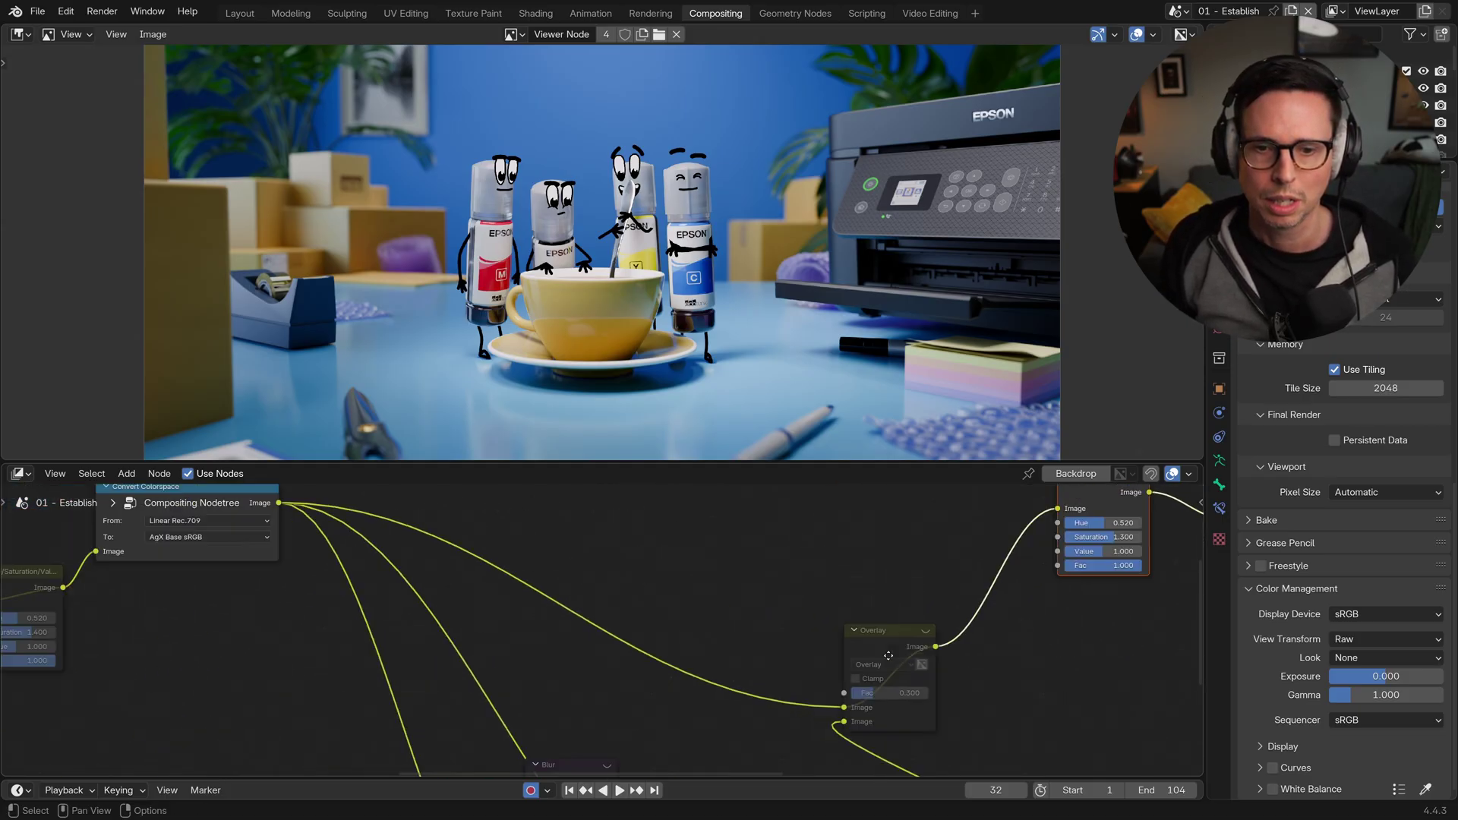
middle_click_drag(492, 650, 722, 710)
middle_click_drag(406, 650, 762, 635)
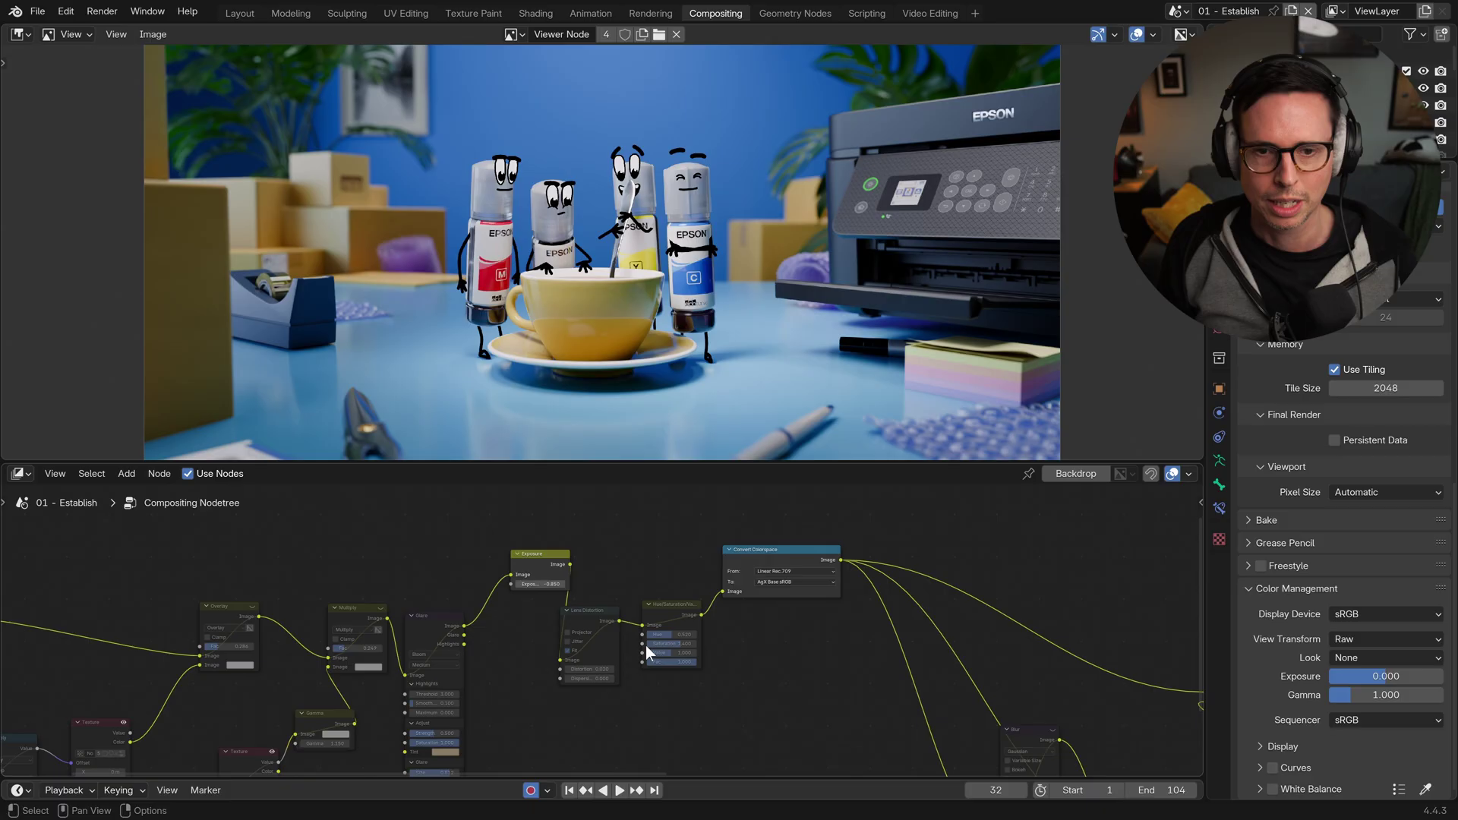
middle_click_drag(625, 656, 823, 596)
mouse_move(668, 651)
middle_mouse_down()
mouse_move(777, 604)
mouse_move(725, 646)
middle_mouse_up()
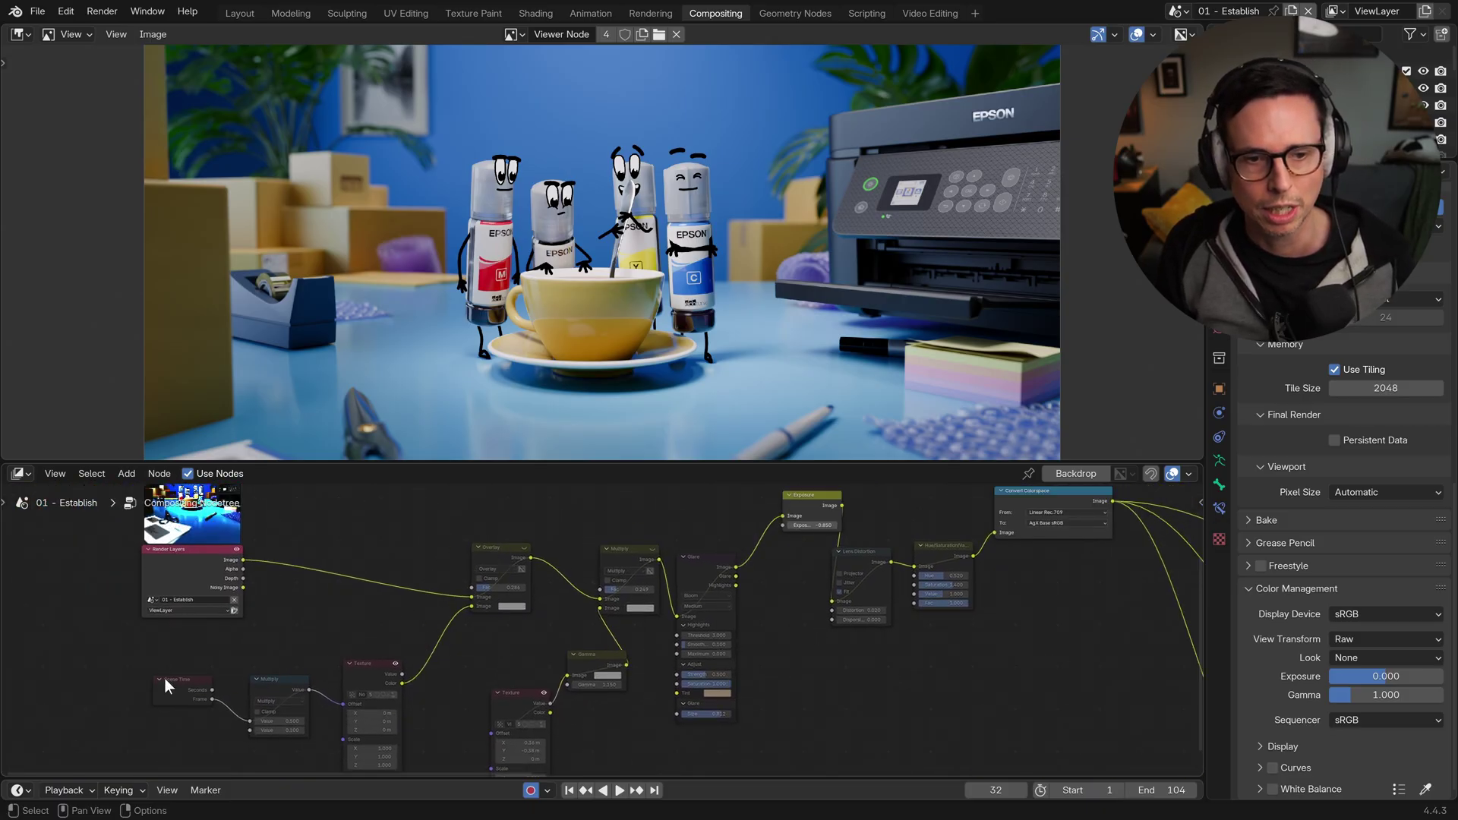
left_click_drag(168, 659, 369, 736)
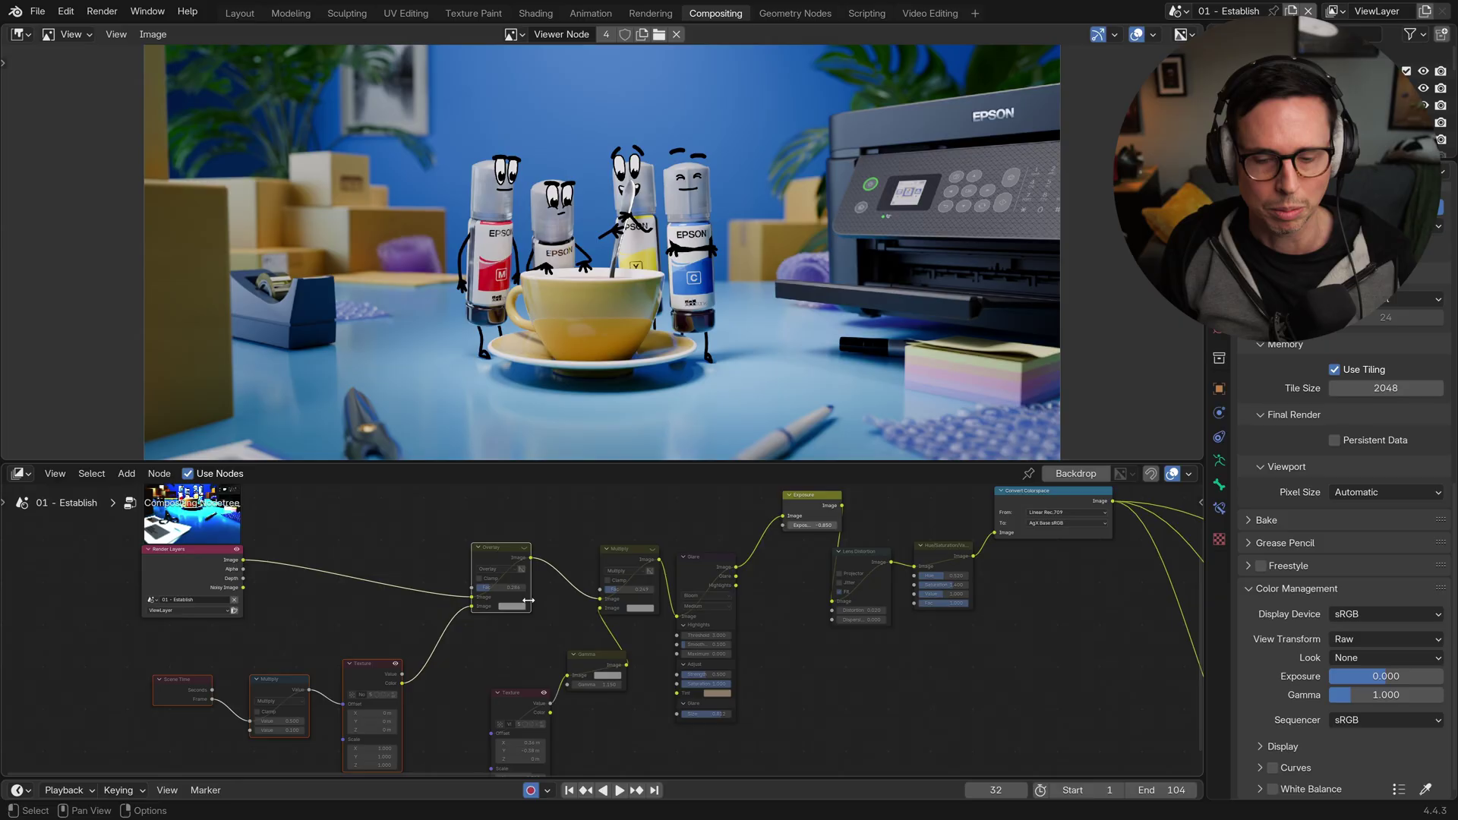
key("m")
left_click(353, 670)
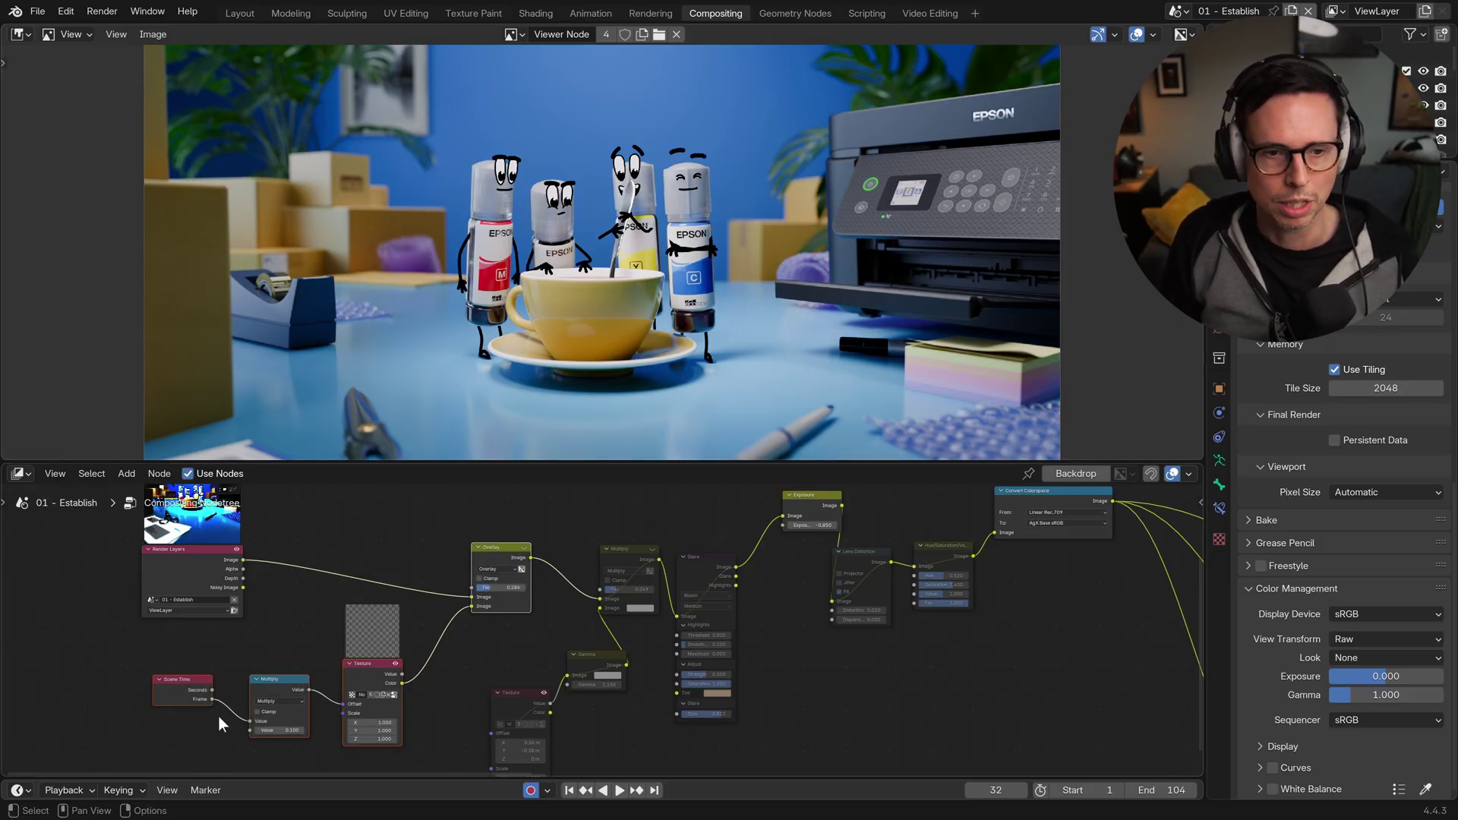
Step: Inspect the bottles up close and toggle the grain's Overlay node off and on to compare the effect
key("KP_Decimal")
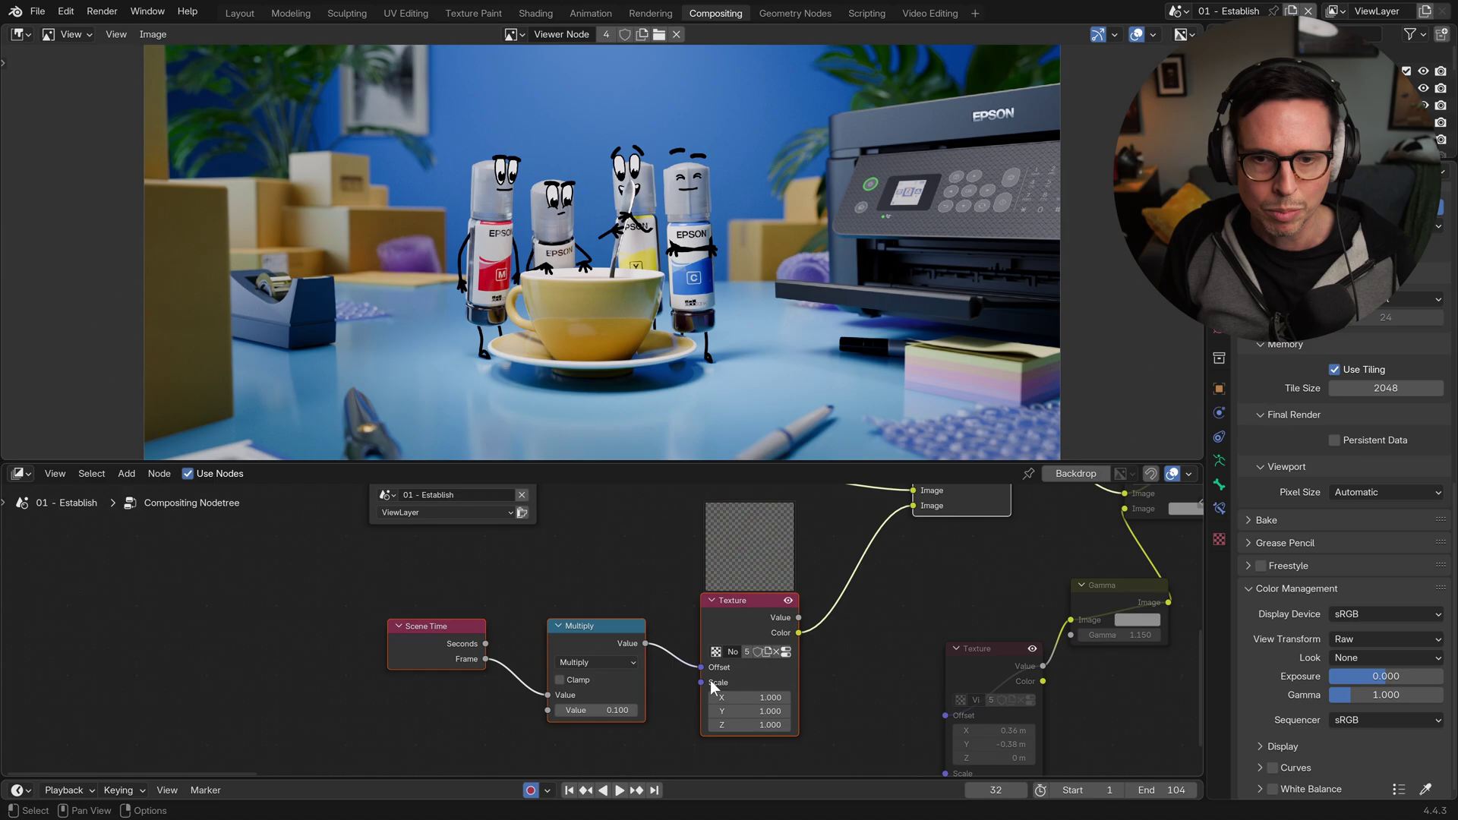
mouse_move(836, 280)
middle_mouse_down("ctrl")
mouse_move(715, 127)
mouse_move(698, 208)
mouse_move(710, 373)
middle_mouse_up("ctrl")
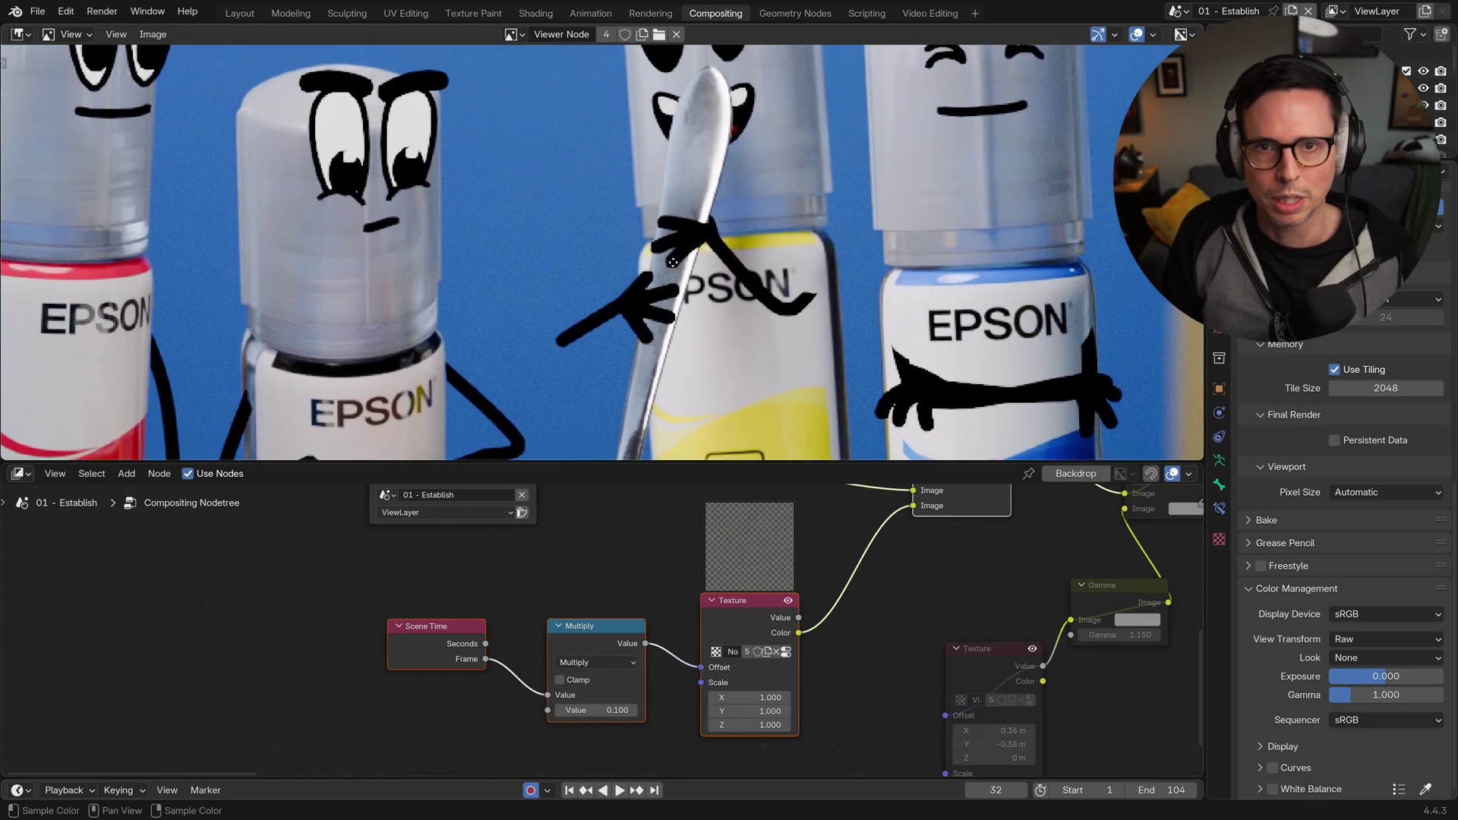
middle_click_drag(840, 579, 556, 770)
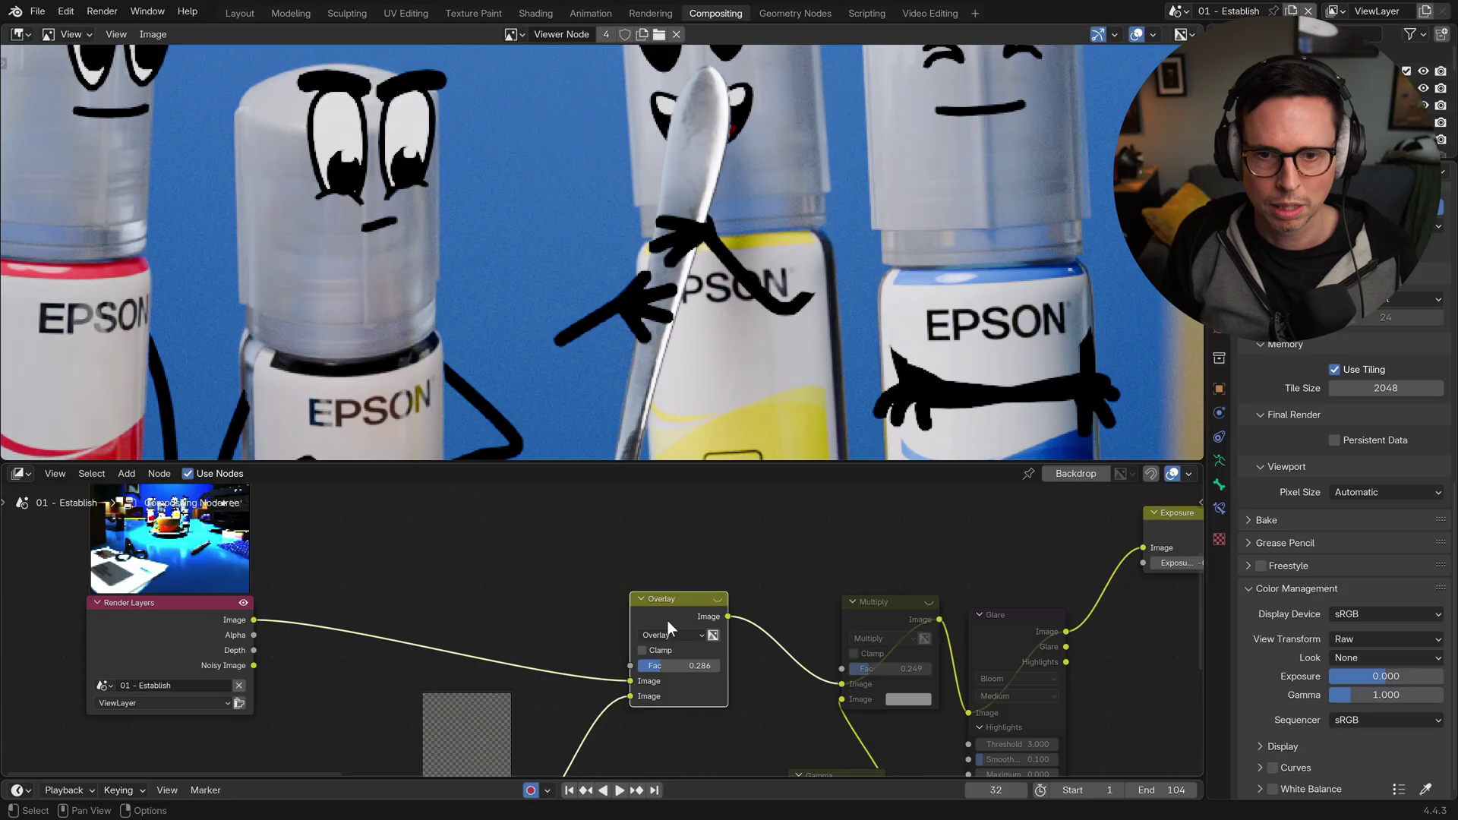
key("m")
key("m")
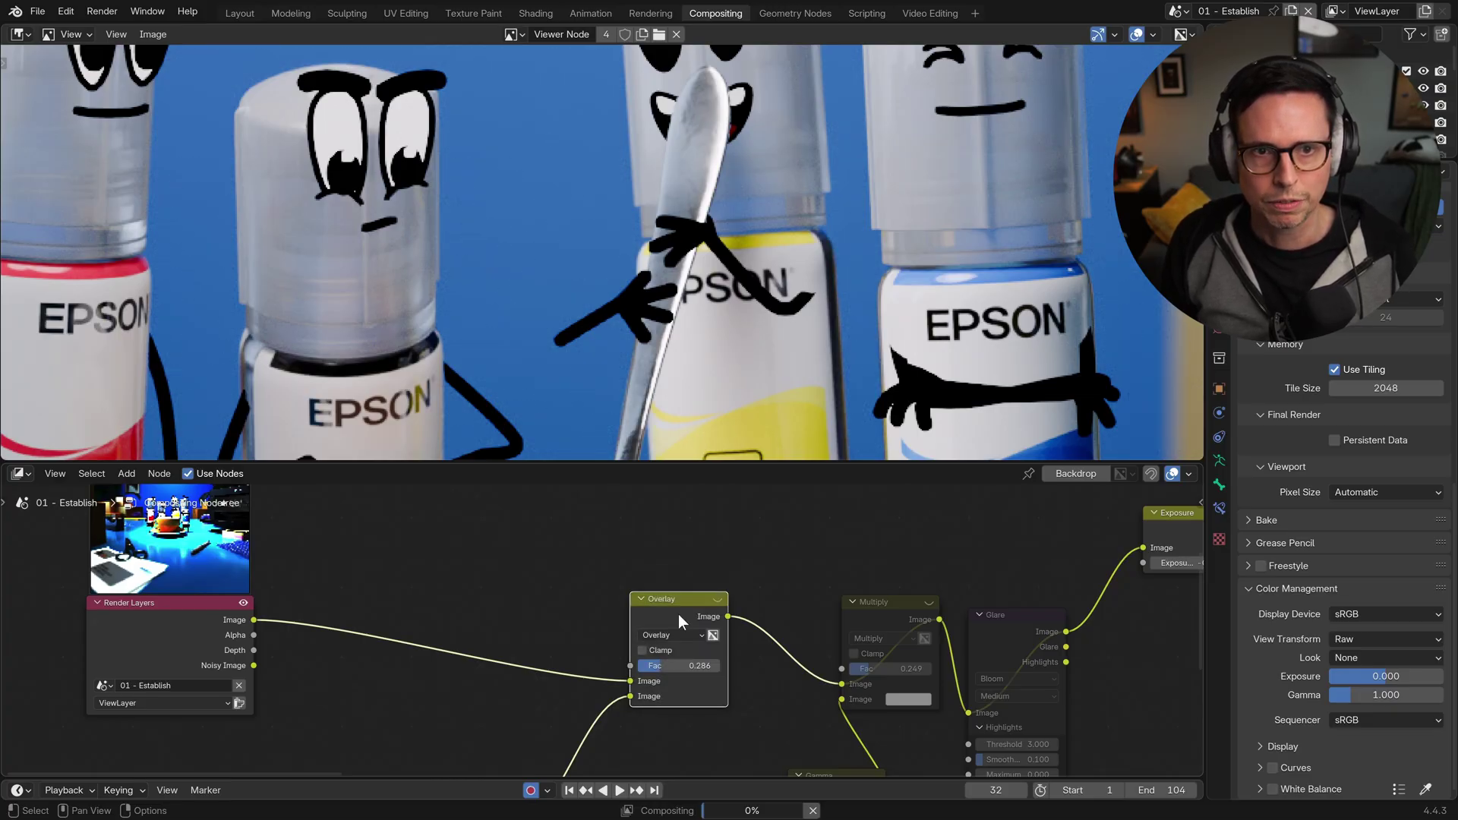
key("m")
key("m")
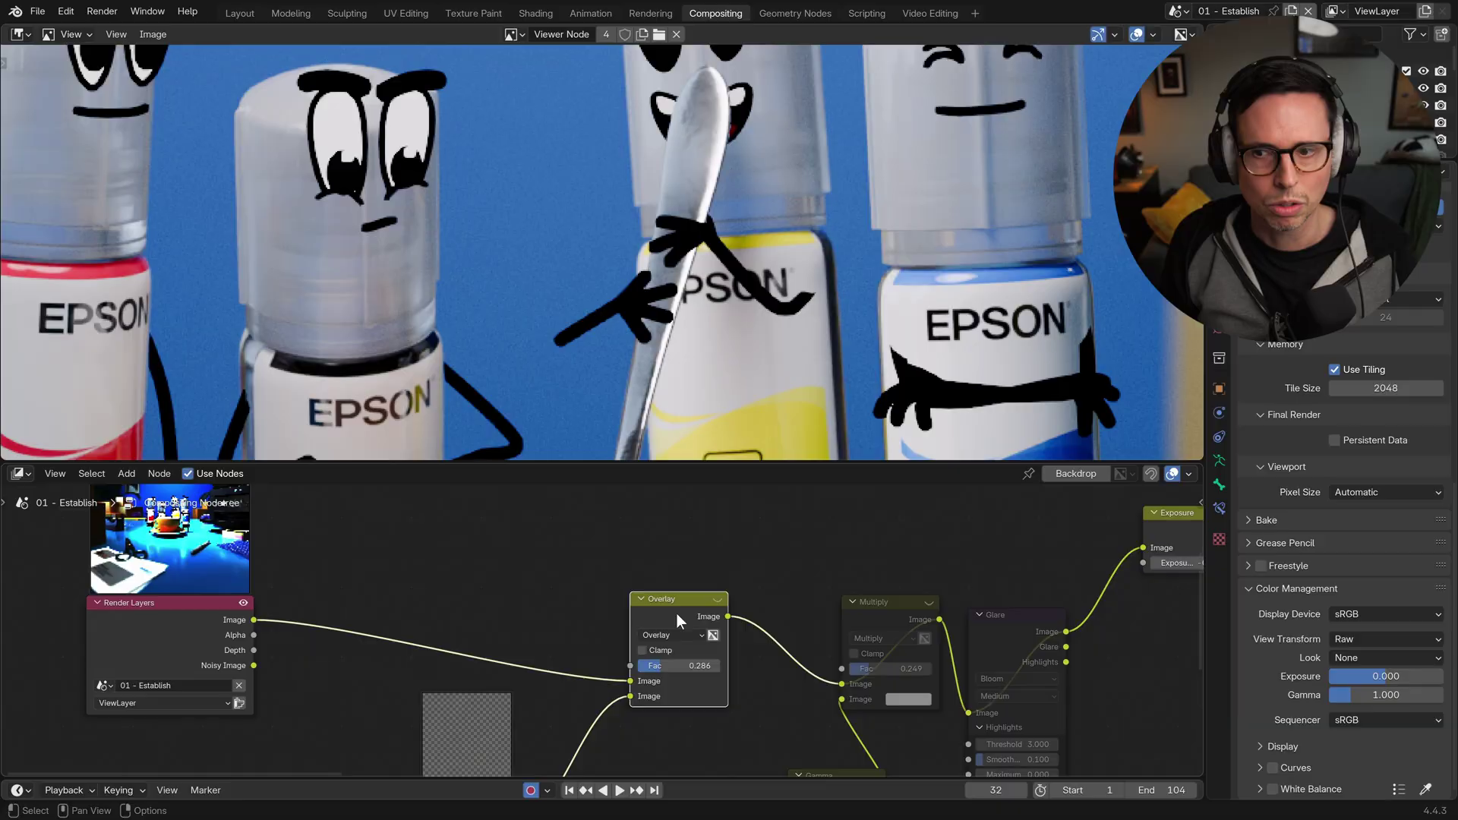
Step: Select the grain branch's Texture node and show the properties of its Noise texture
middle_click_drag(610, 758, 678, 638)
scroll(678, 646, "down", 3)
left_click(506, 613)
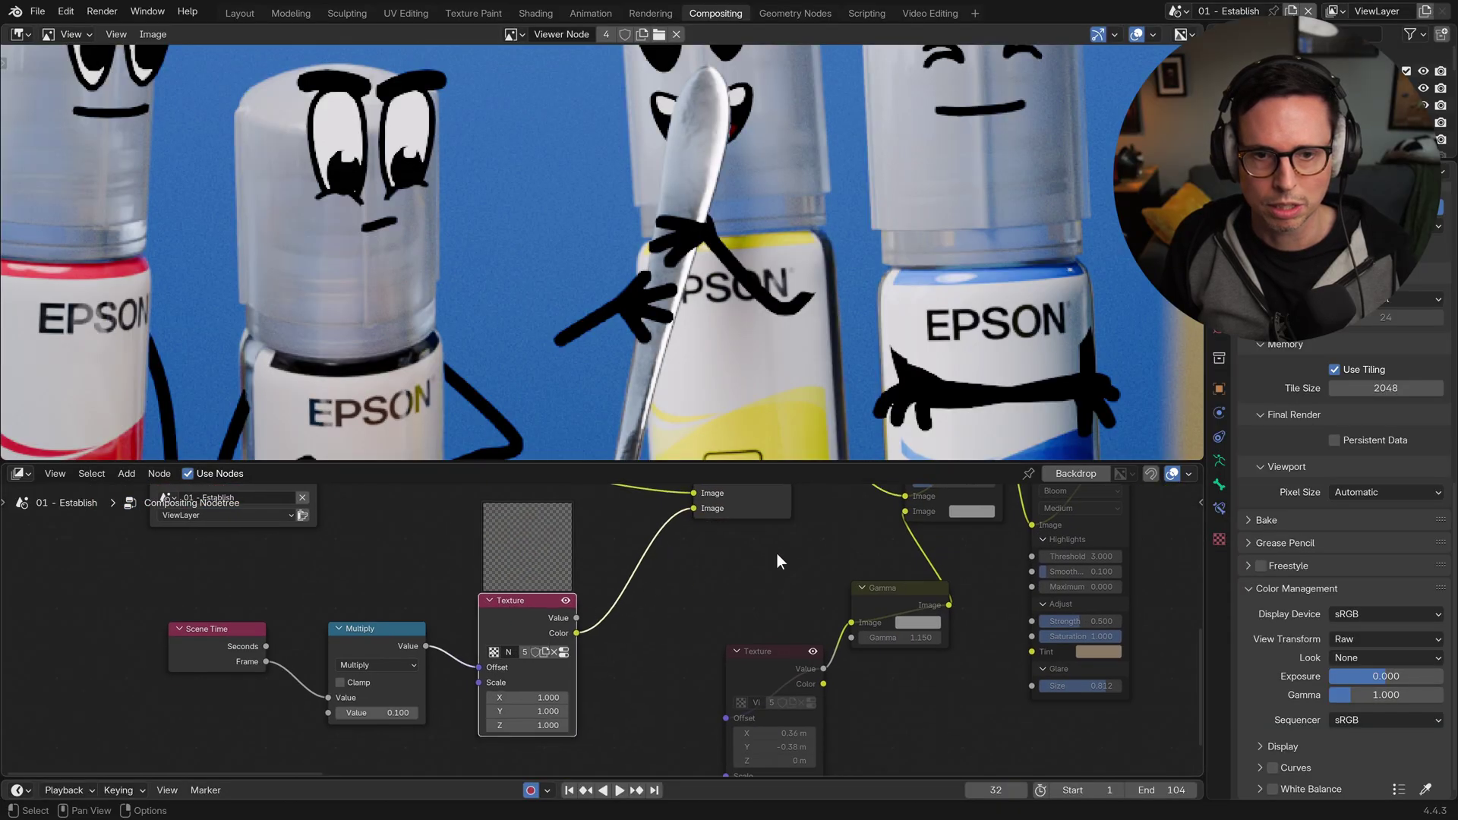
left_click(1220, 540)
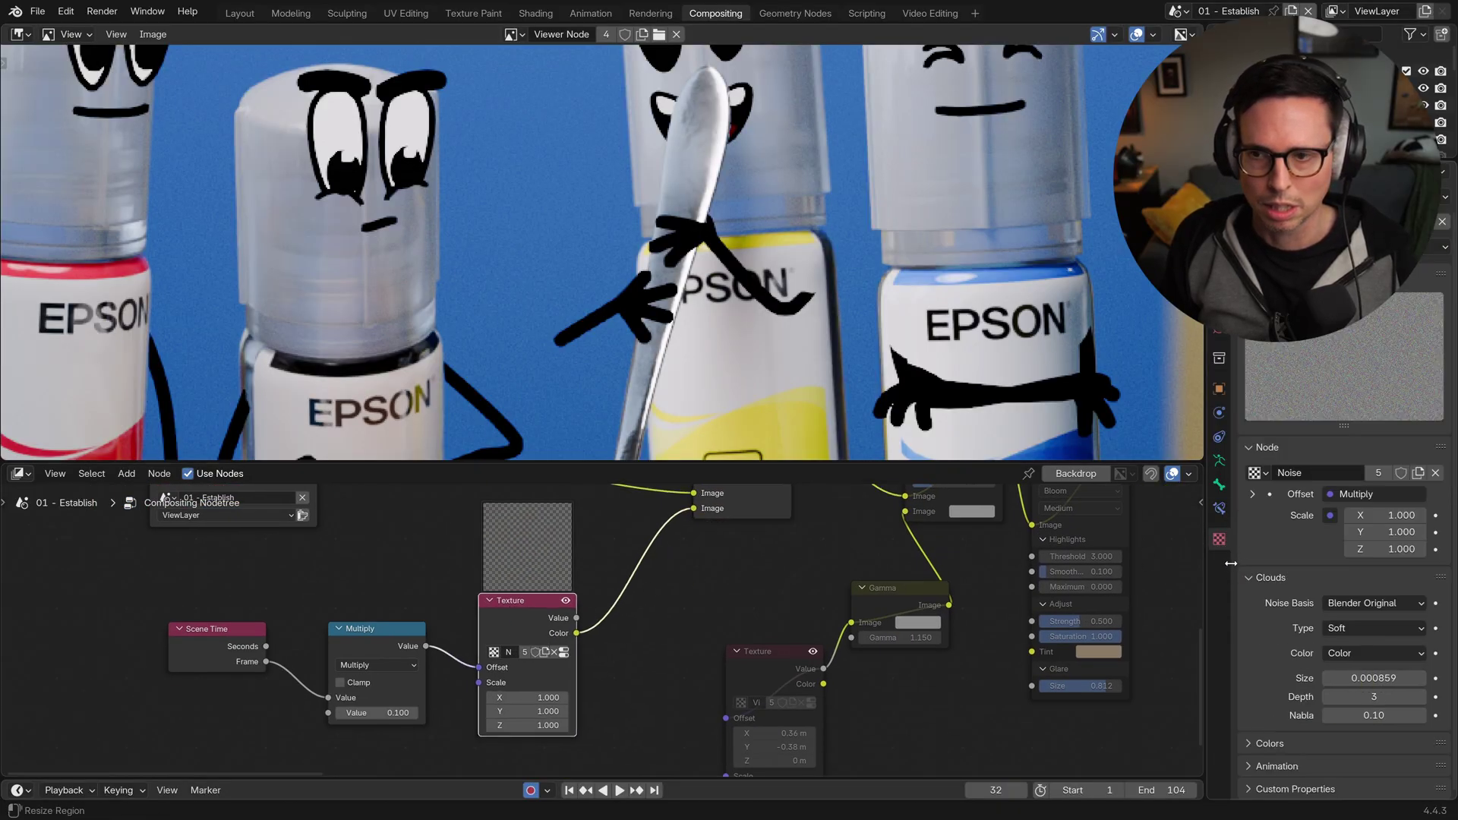
Step: Unmute the vignette branch beside the grain branch: Texture, Gamma and the Multiply mix node they feed
middle_click_drag(885, 599, 562, 717)
scroll(695, 622, "down", 2)
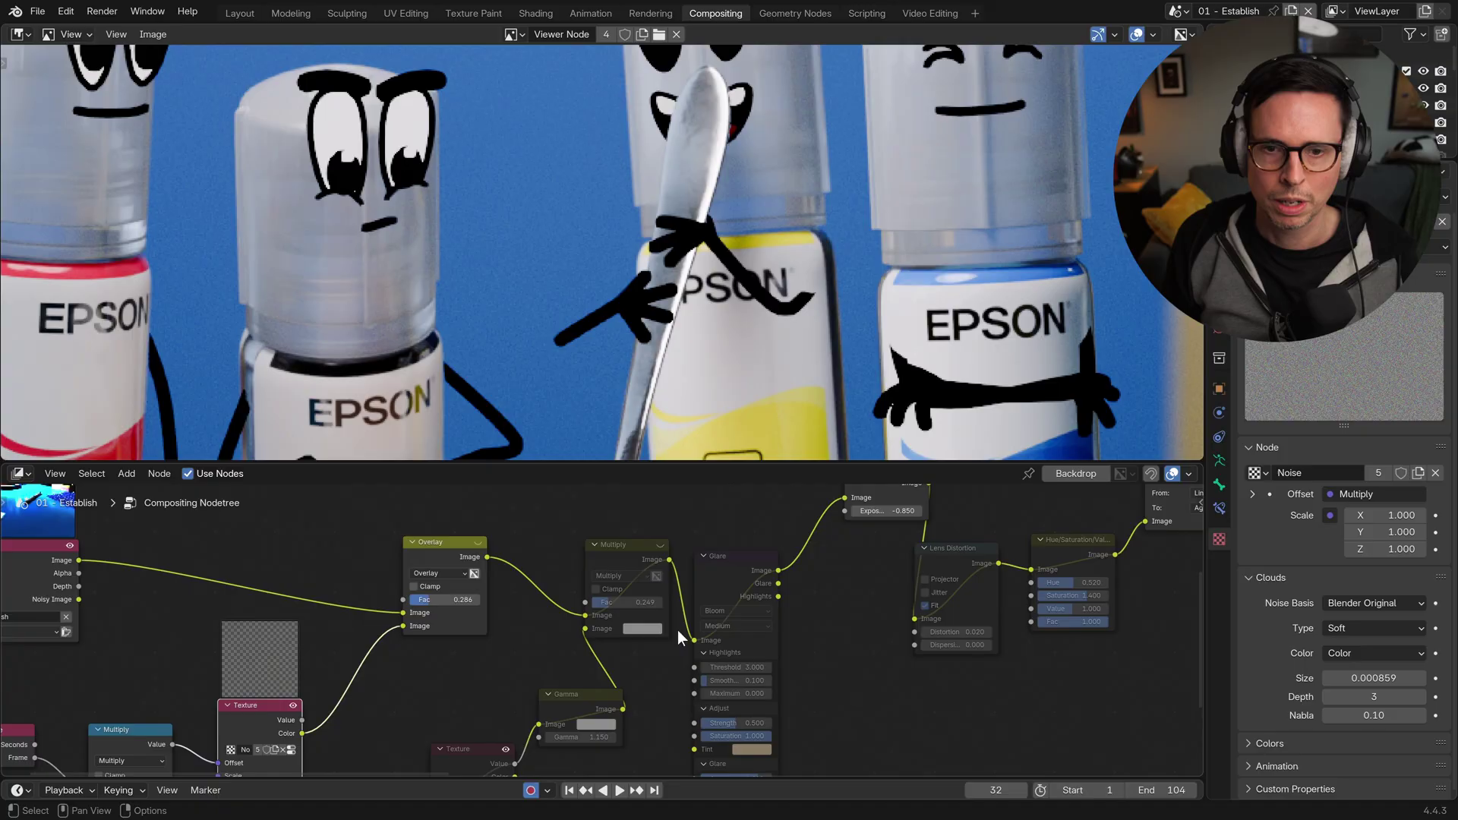
left_click(621, 513)
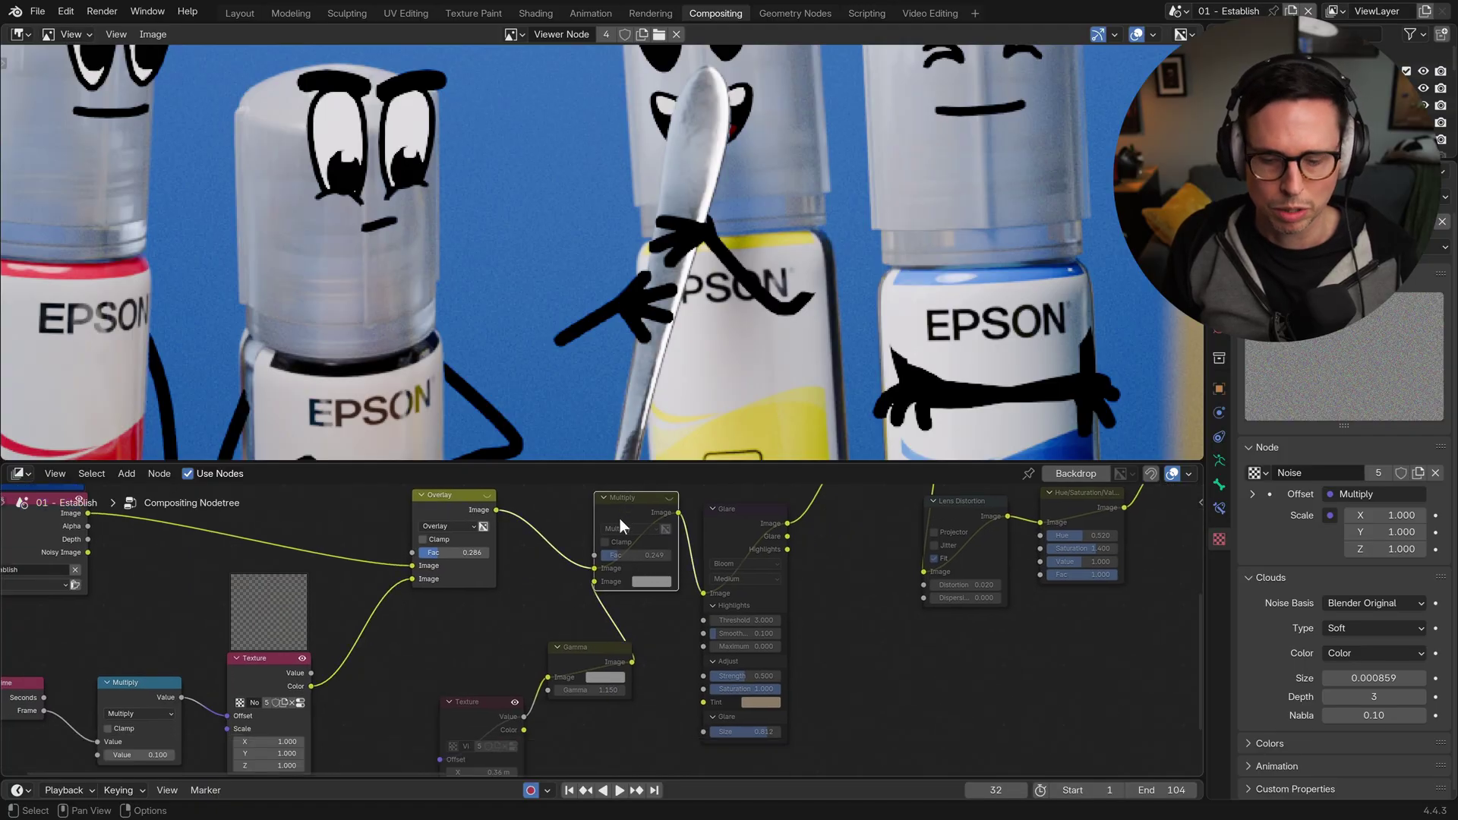
left_click_drag(477, 639, 586, 717, "shift")
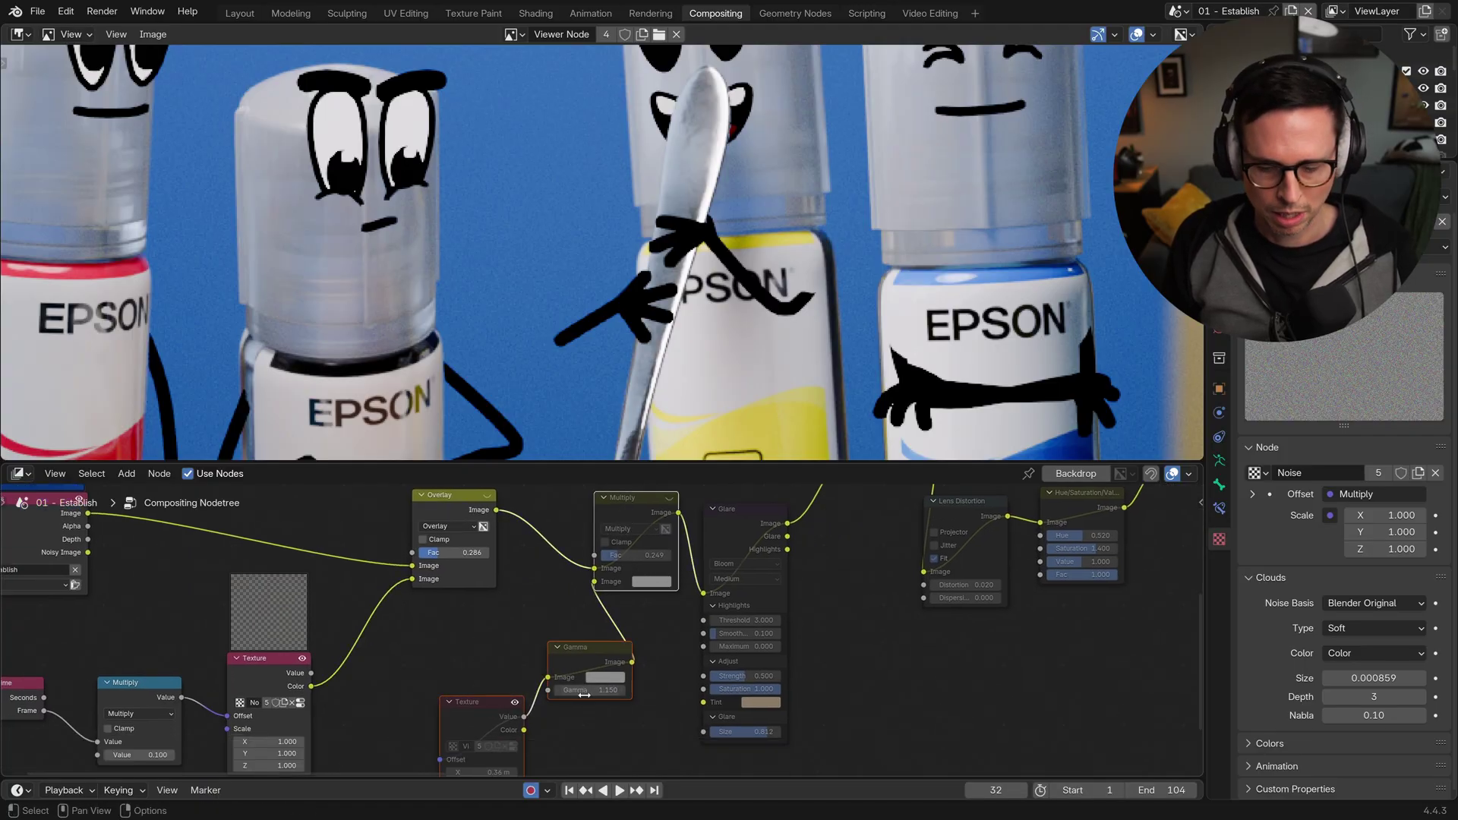
key("m")
scroll(830, 402, "down", 6)
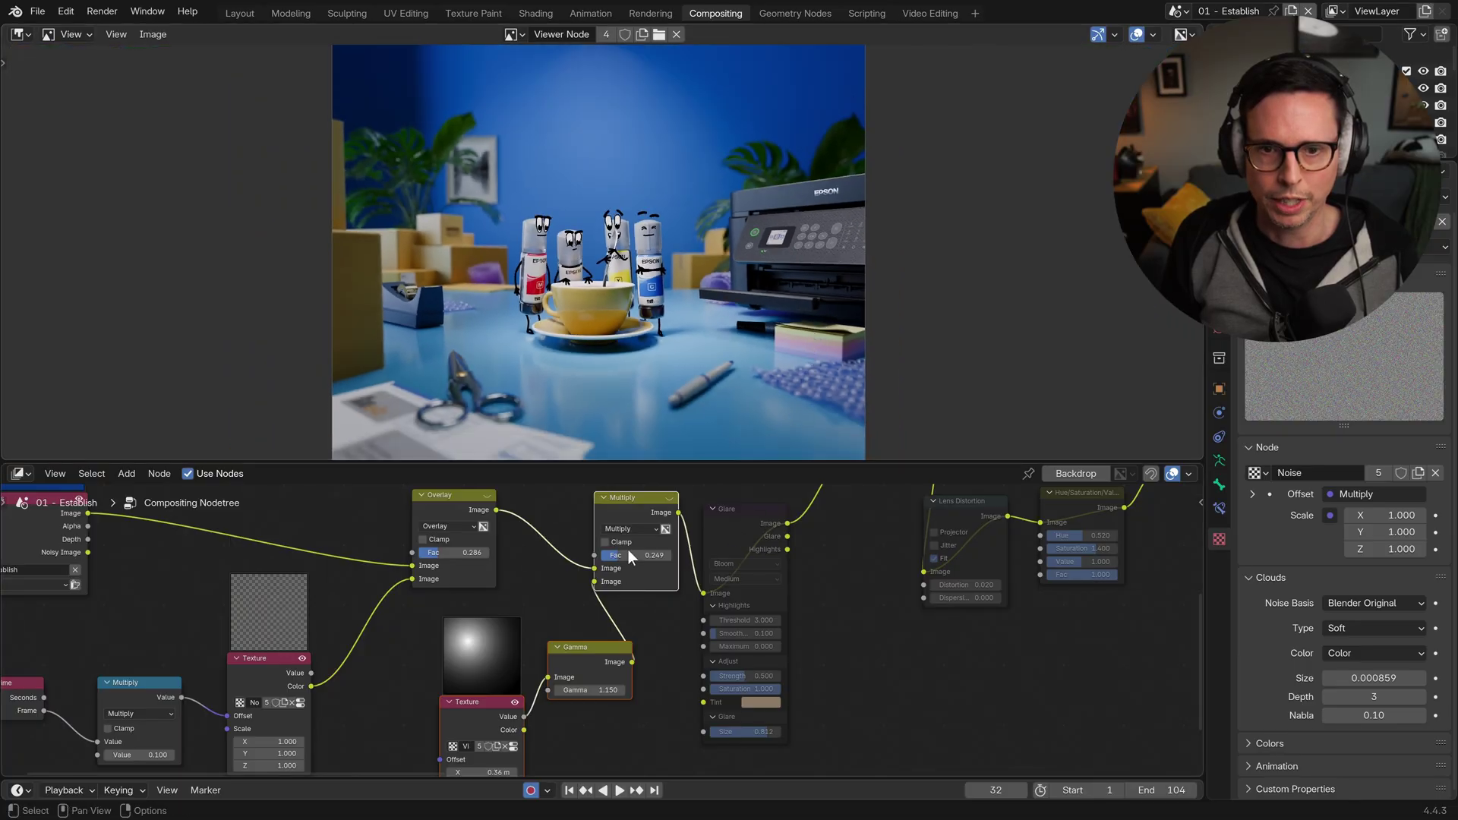
Step: Toggle the vignette's Multiply node off and on repeatedly to compare the darkening around the frame edges
left_click(629, 509)
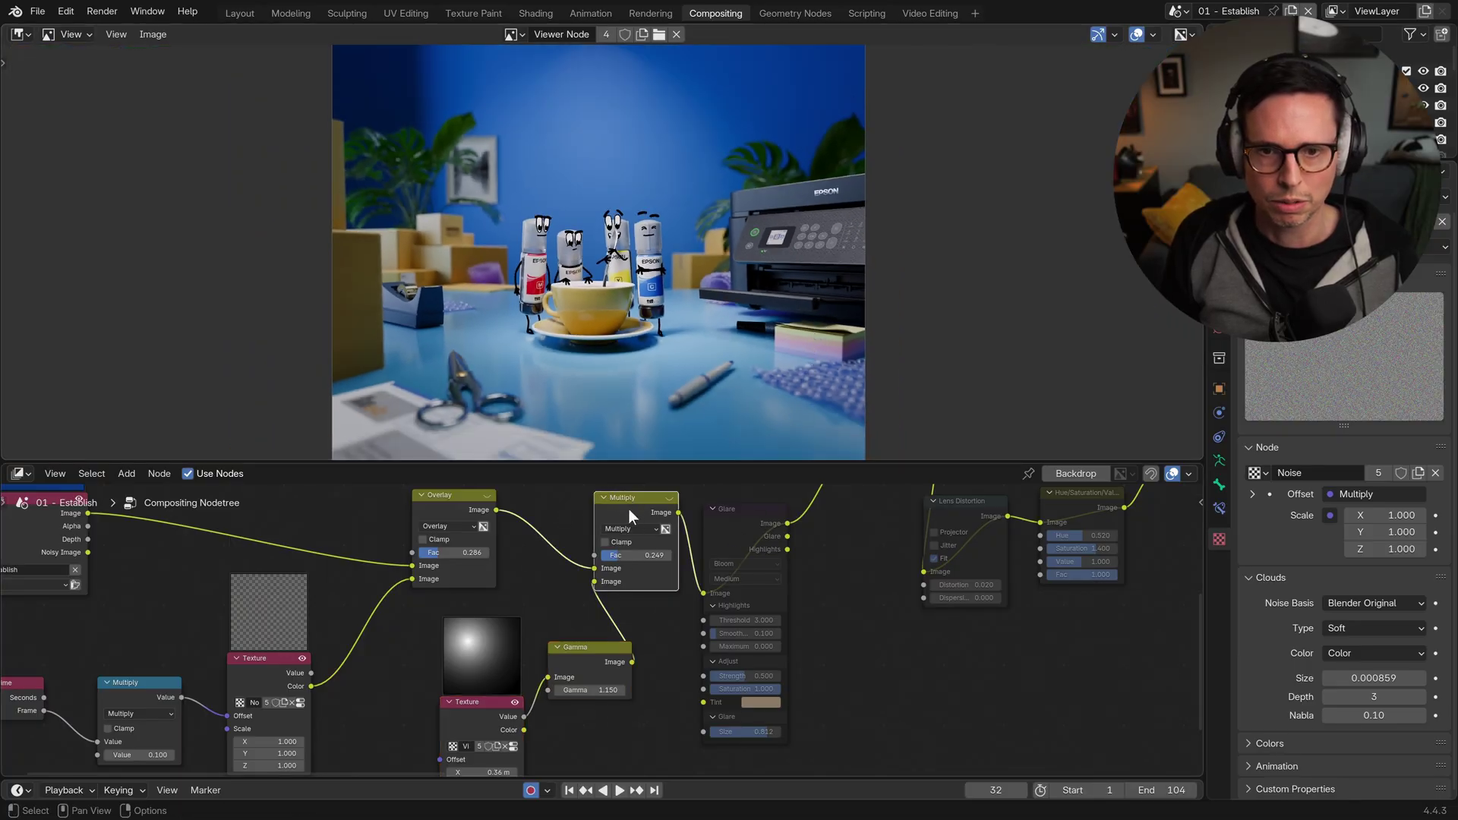
key("m")
key("m")
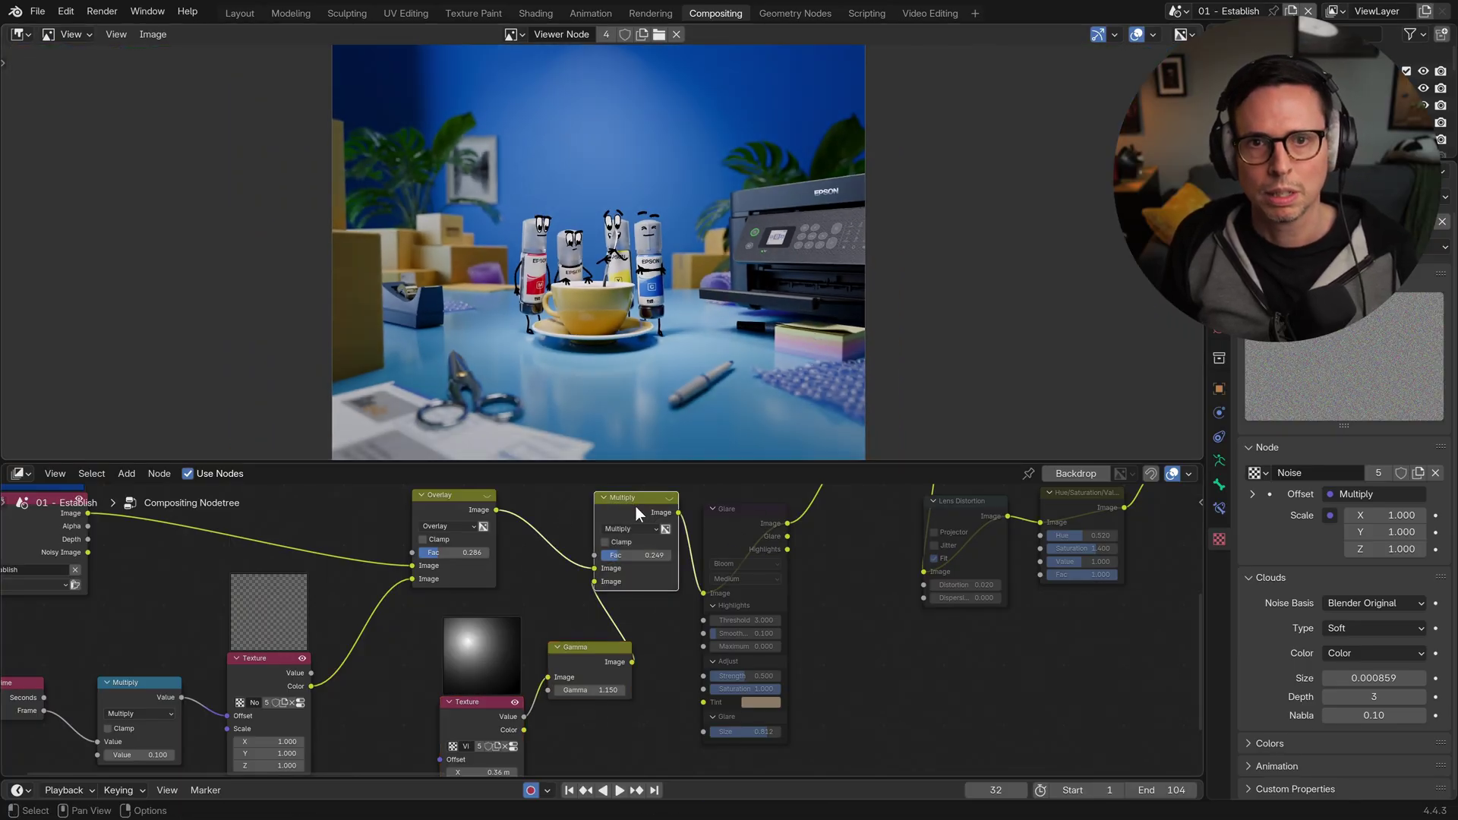
key("m")
key("m")
key("m")
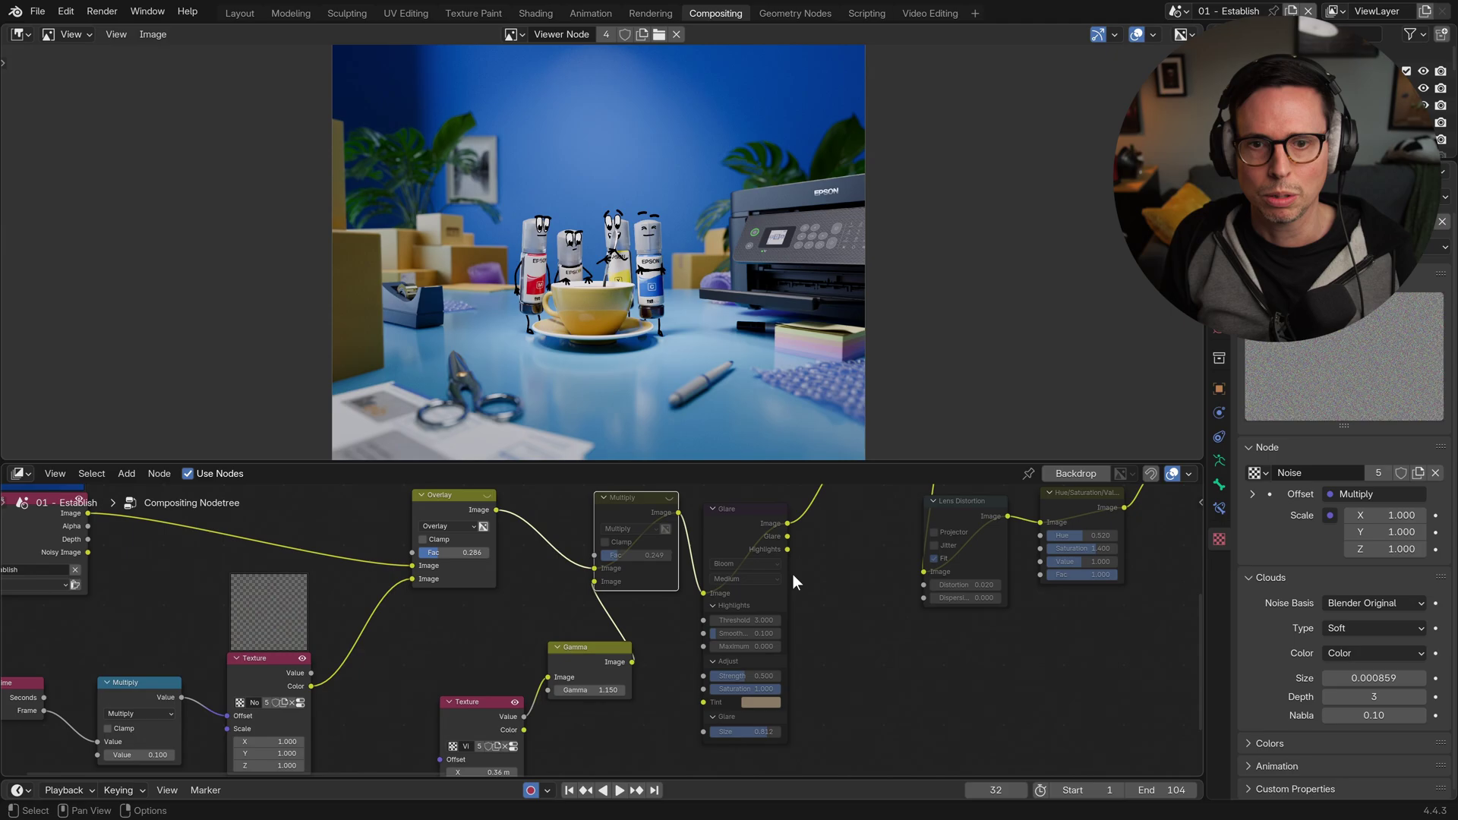
key("m")
Step: Unmute the Glare node that follows the vignette's Multiply node and inspect the bottles up close
left_click(753, 608)
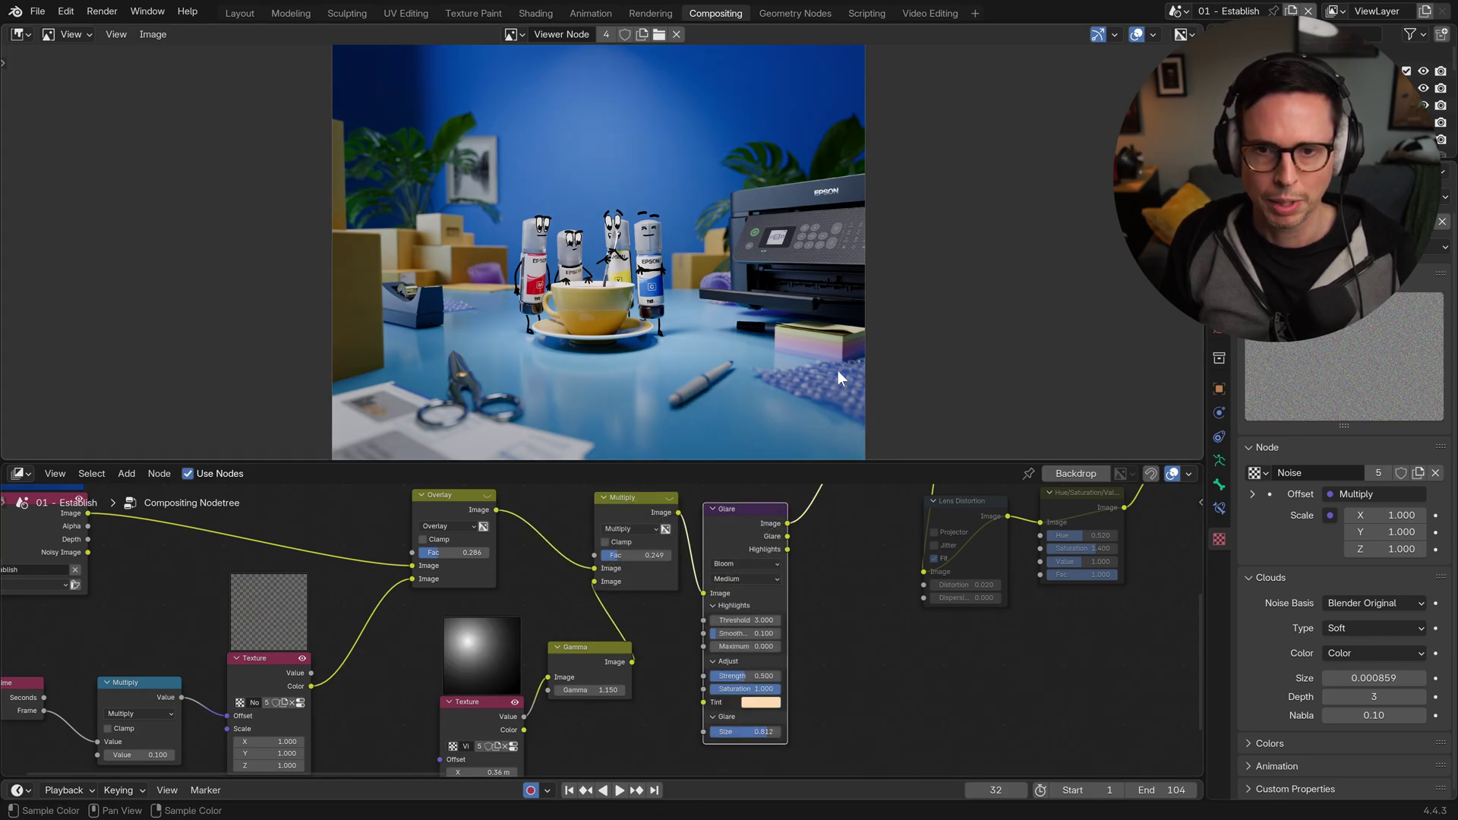
scroll(746, 131, "up", 1)
scroll(746, 130, "up", 5)
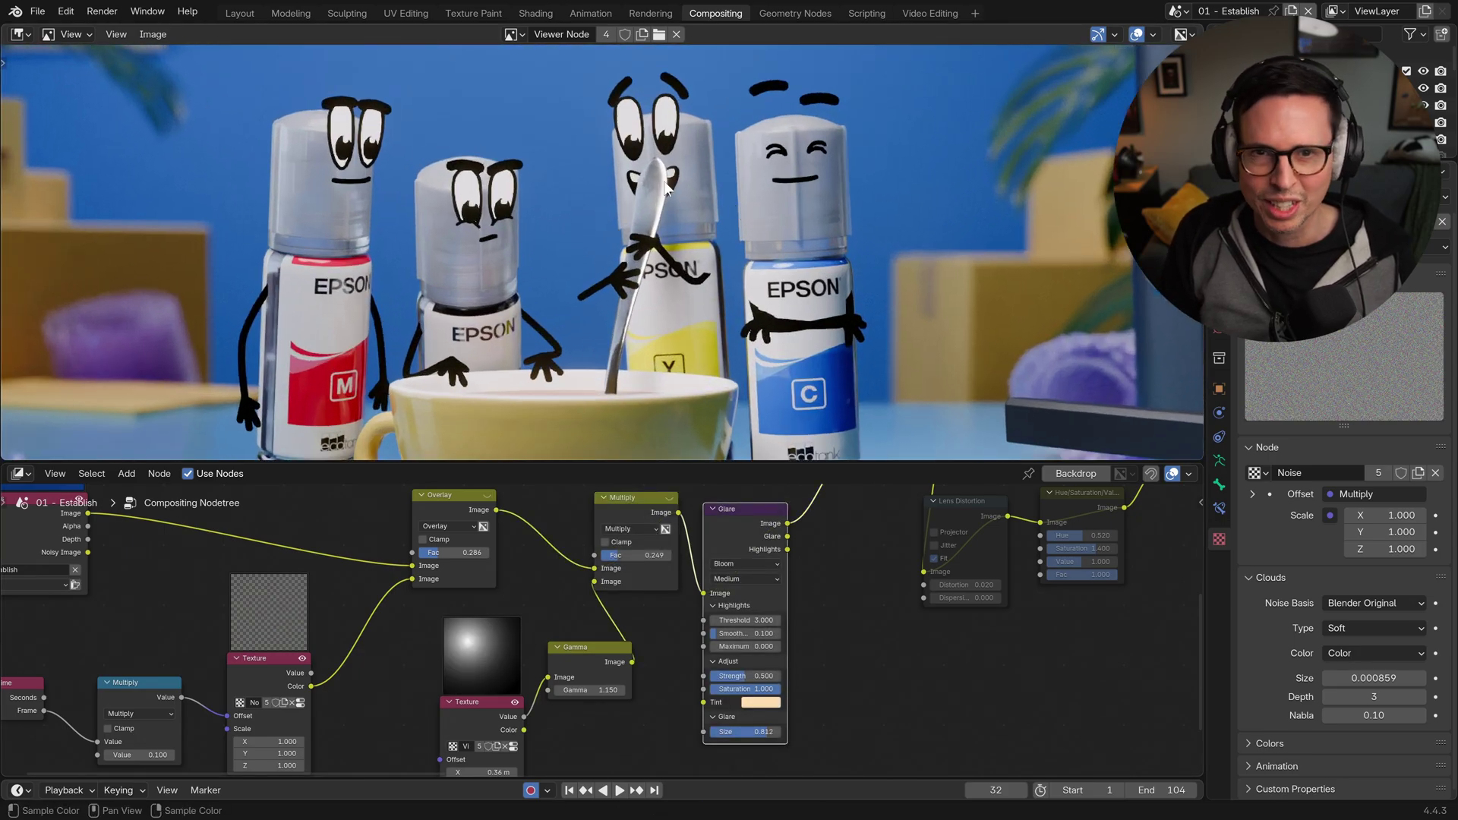
middle_click_drag(831, 615, 704, 729)
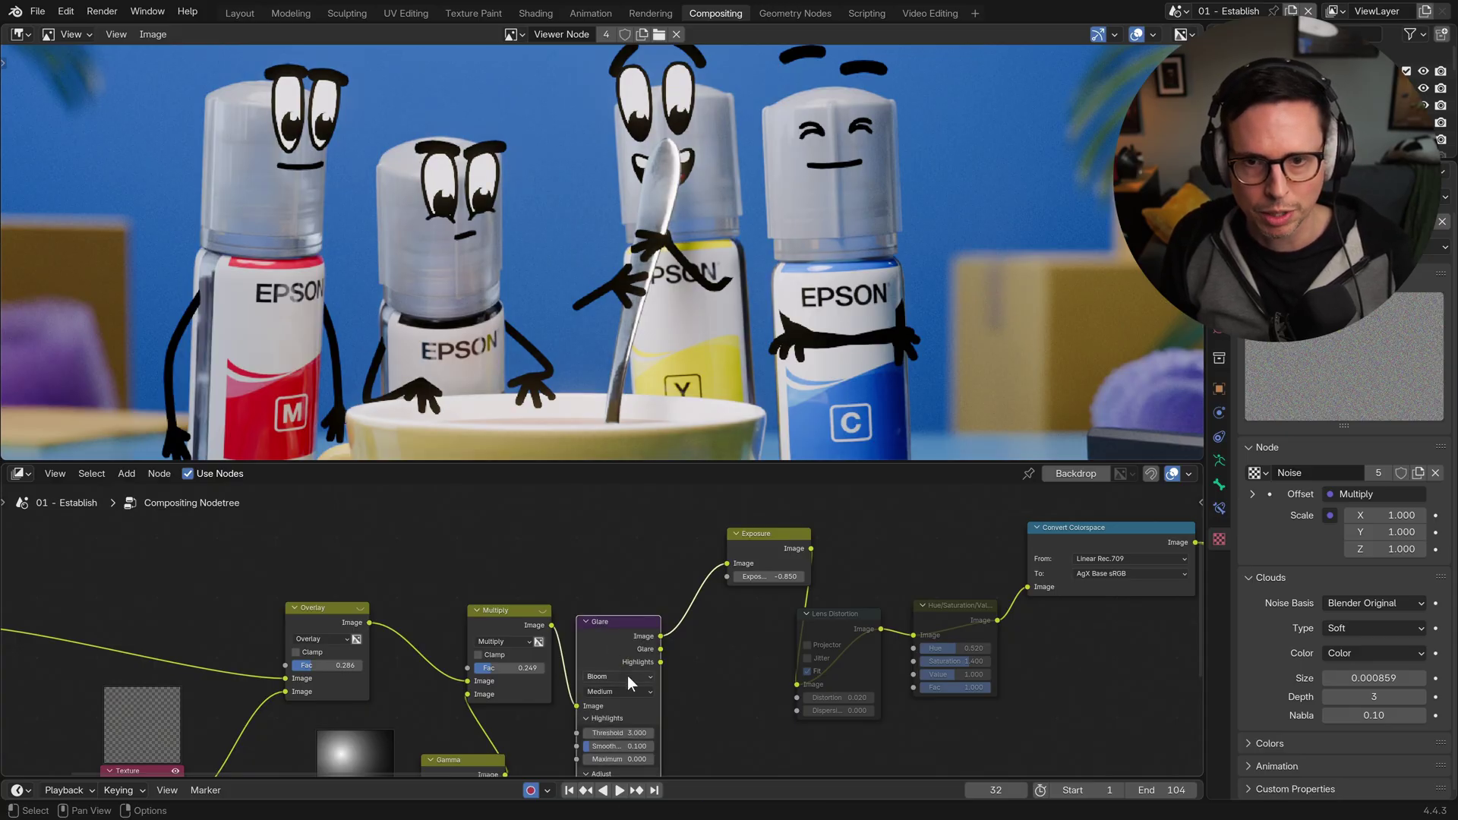
Step: Unmute the Lens Distortion node that follows the Exposure node
middle_click_drag(845, 632, 678, 594)
left_click_drag(655, 606, 765, 540)
key("m")
Step: Compare the Hue/Saturation/Value node before Convert Colorspace muted and unmuted, and delete it while keeping Lens Distortion linked to Convert Colorspace
middle_click_drag(878, 525, 723, 617)
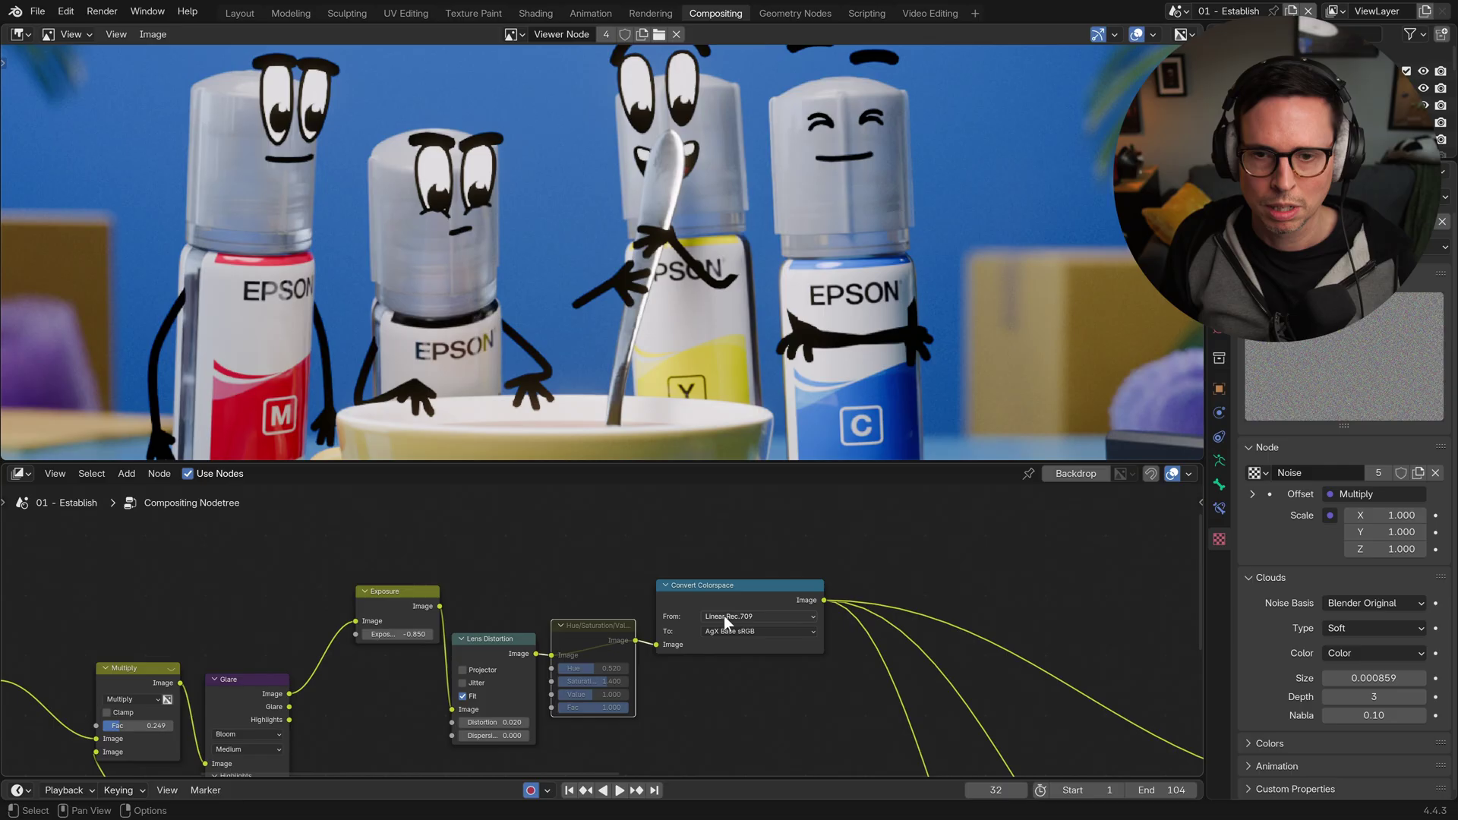
key("m")
key("m")
key("m")
key("m")
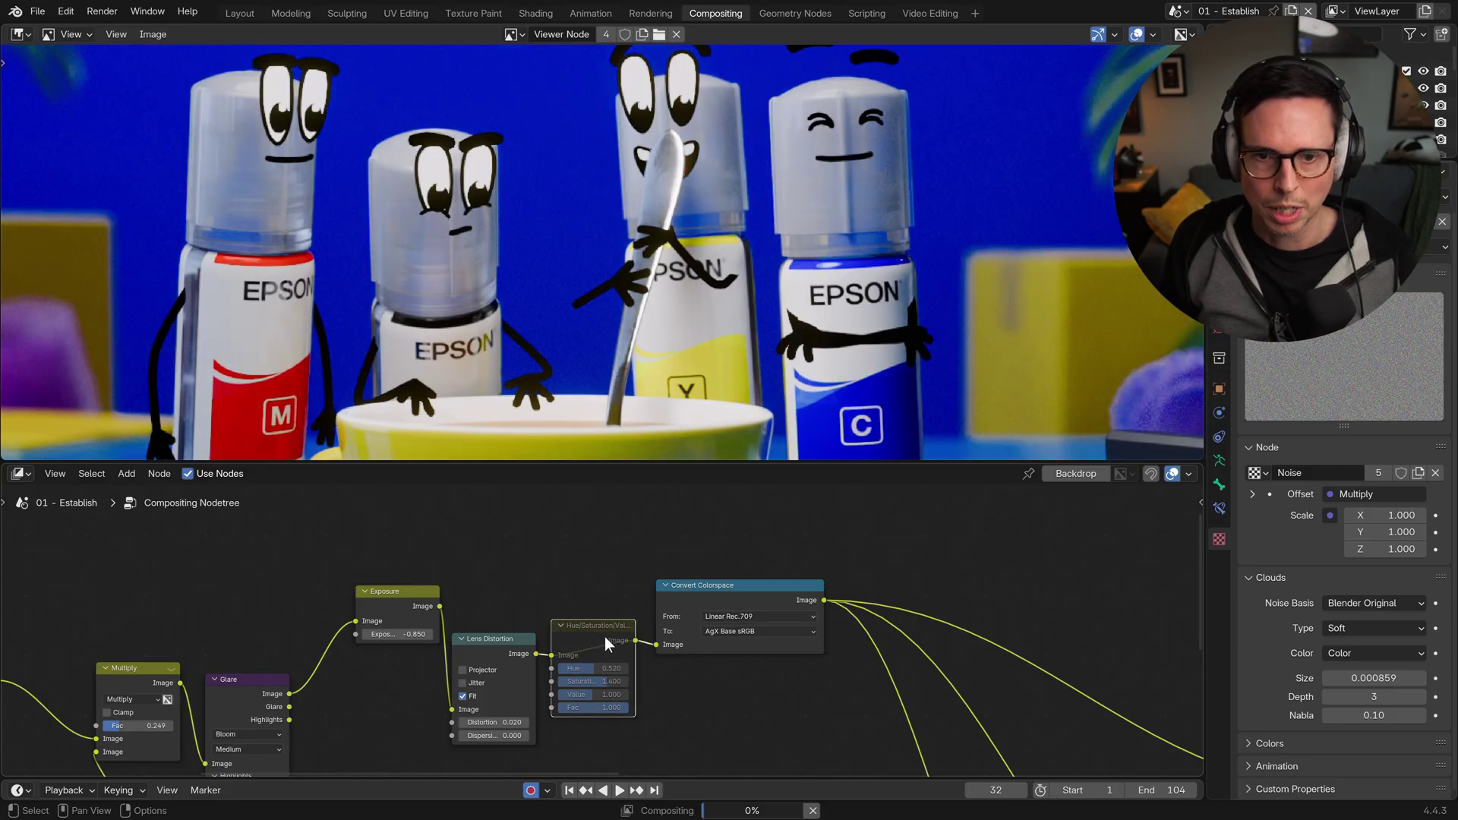
left_click_drag(601, 632, 595, 480, "alt")
key("x")
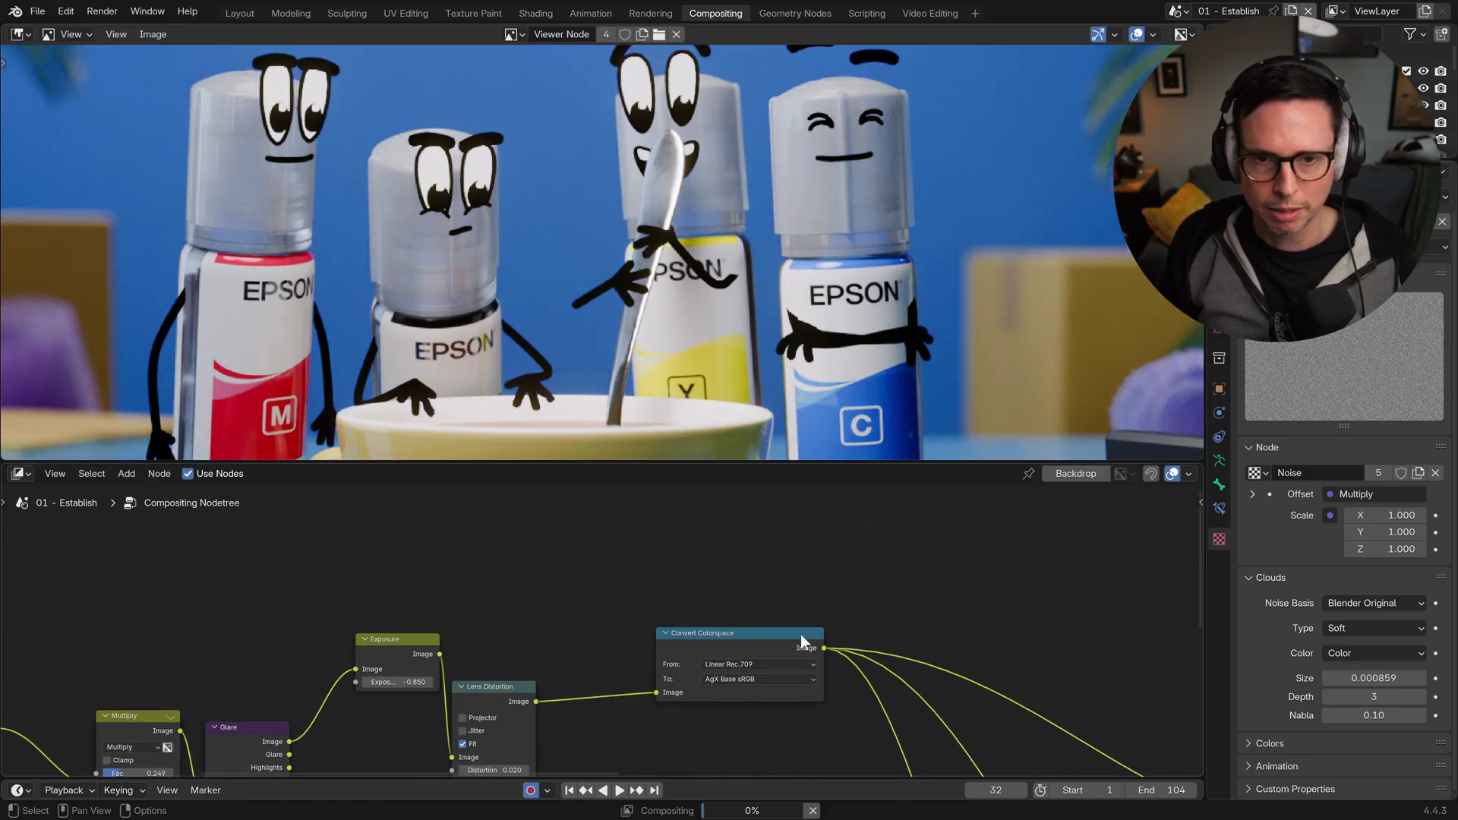
Step: Unmute the sharpening branch after Convert Colorspace: Blur, Subtract, Add, Hue/Saturation/Value and the Overlay node they feed
middle_click_drag(896, 645, 531, 531)
middle_click_drag(846, 672, 625, 563)
middle_click_drag(703, 511, 690, 678)
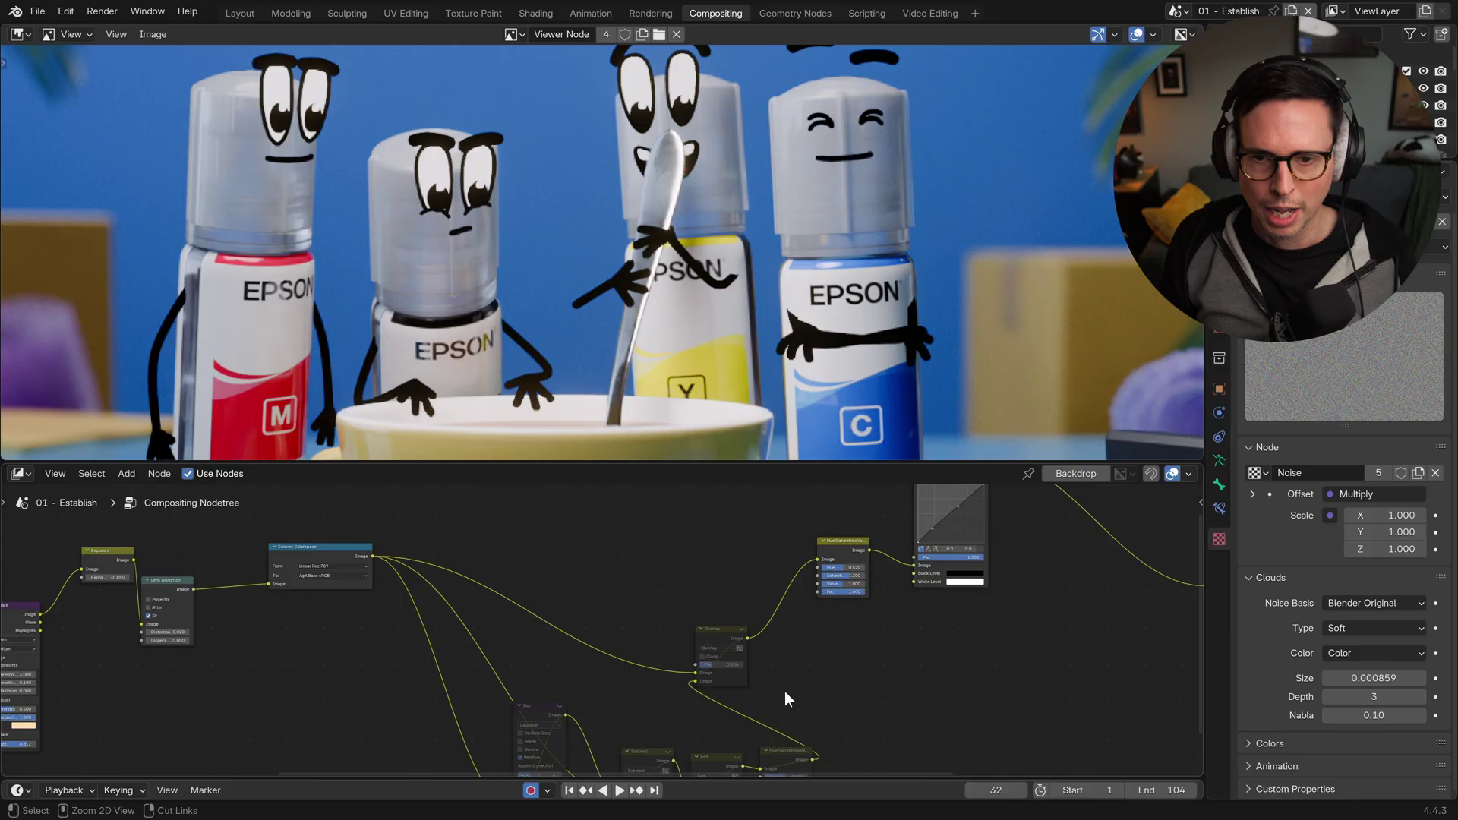
middle_click_drag(786, 699, 672, 648)
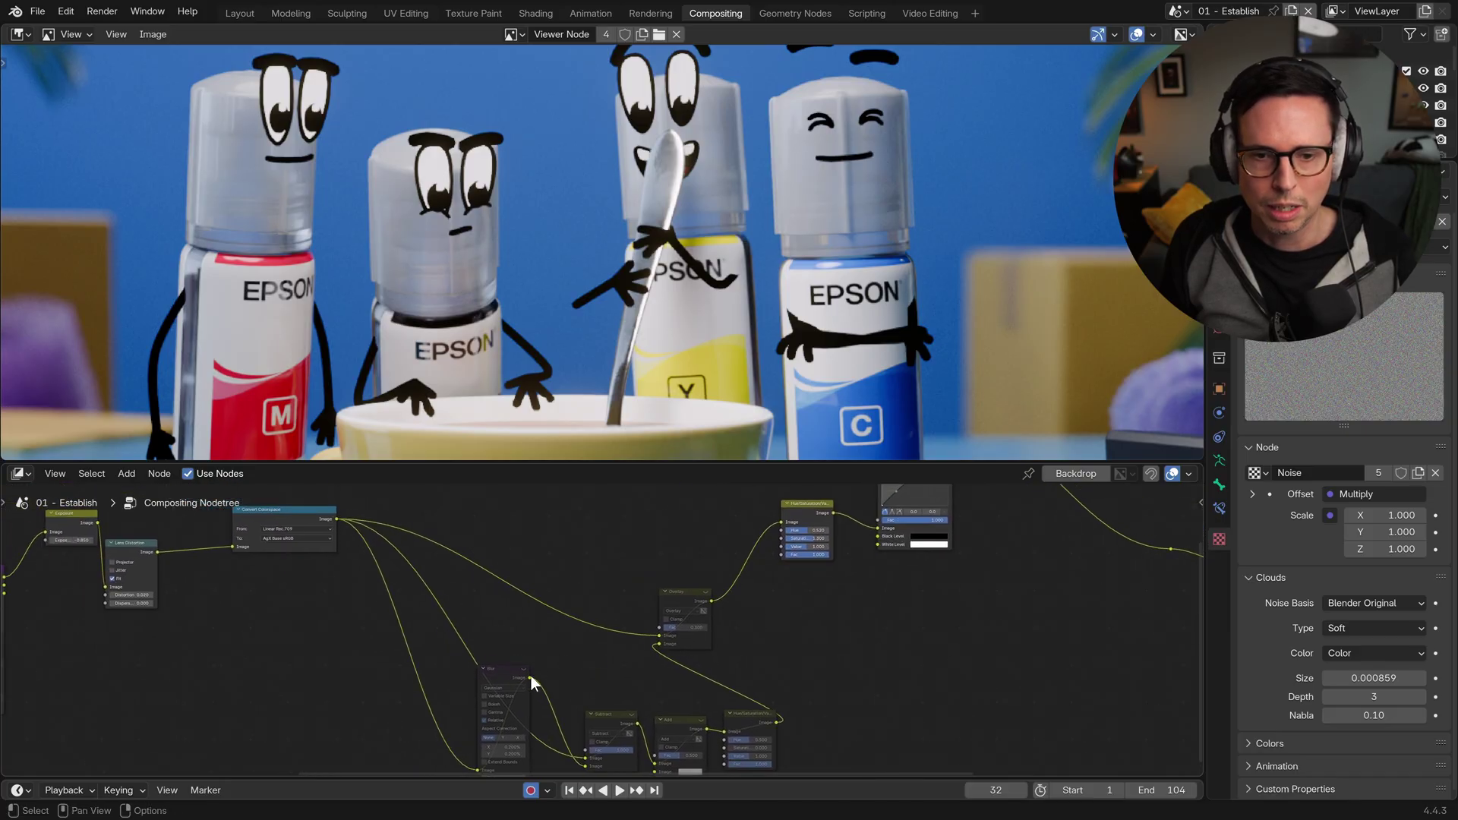
middle_click_drag(531, 679, 504, 604)
left_click_drag(727, 462, 727, 411)
middle_click_drag(657, 538, 576, 606)
left_click_drag(387, 528, 641, 709)
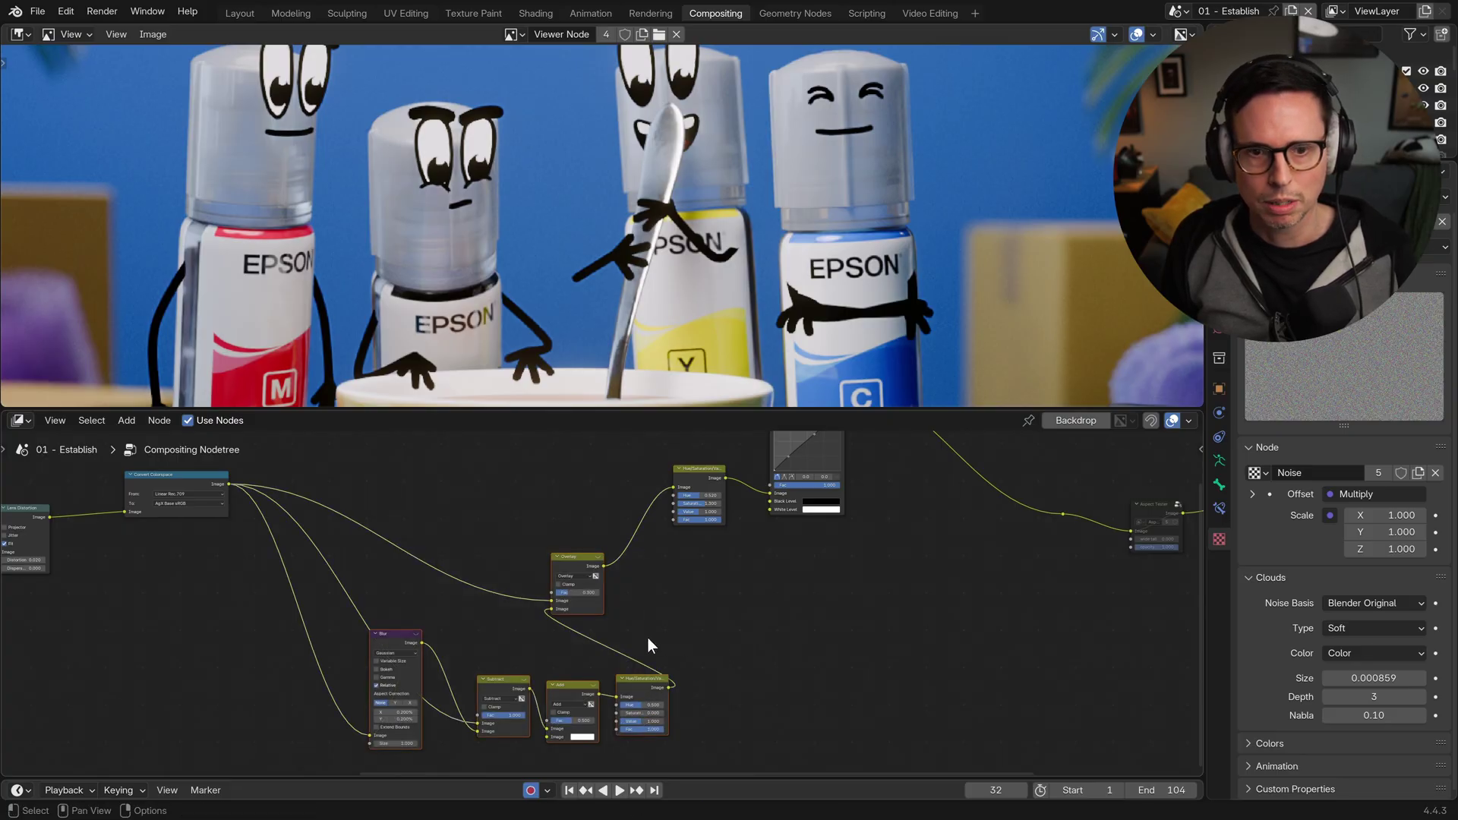
Step: Preview the sharpening chain in the Viewer node by node: Convert Colorspace, Blur, Subtract, Add, Hue/Saturation/Value and Overlay
left_click(182, 482, "ctrl+shift")
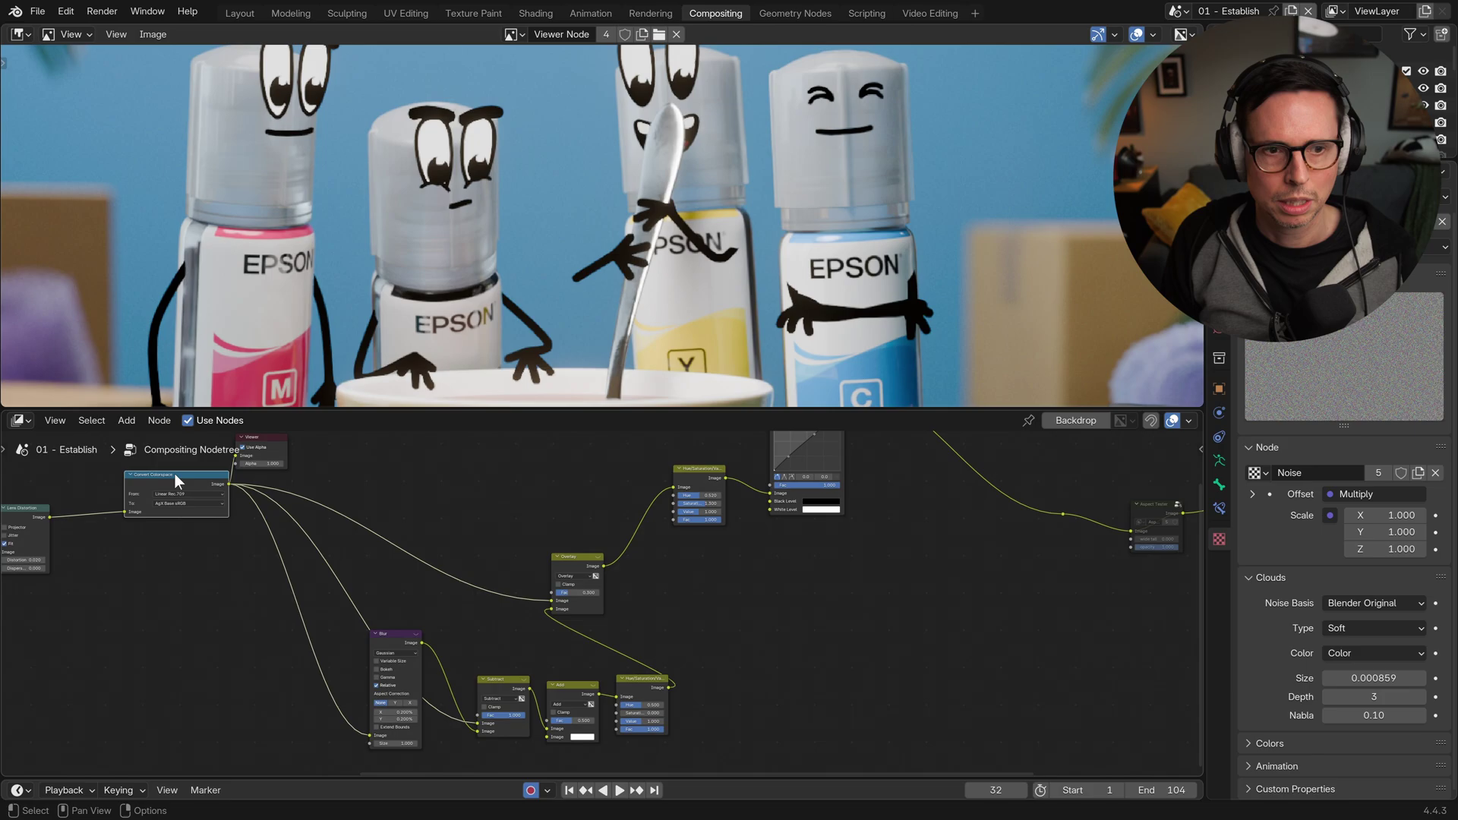
left_click(386, 640, "ctrl+shift")
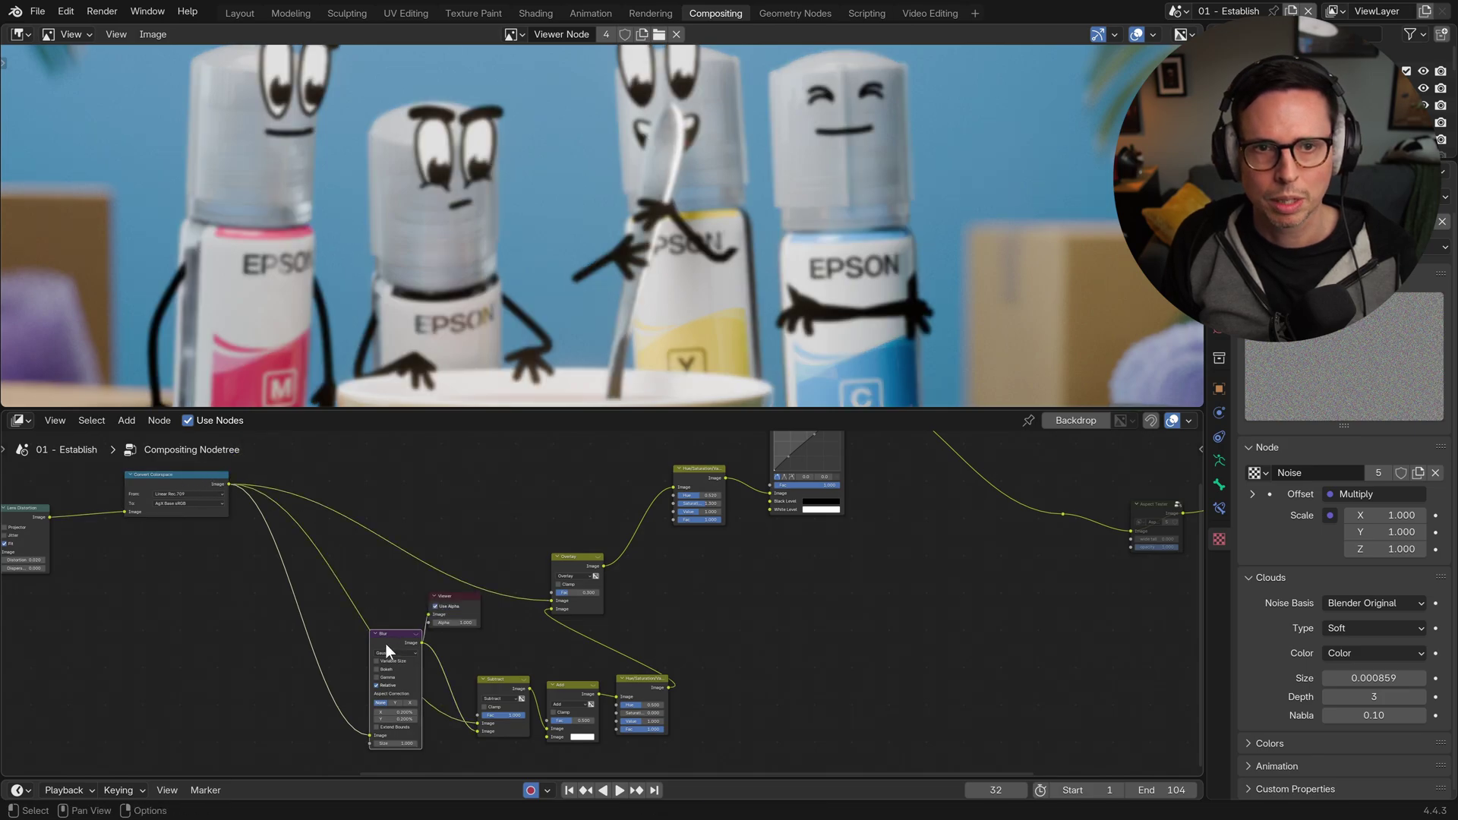
left_click(492, 688, "ctrl+shift")
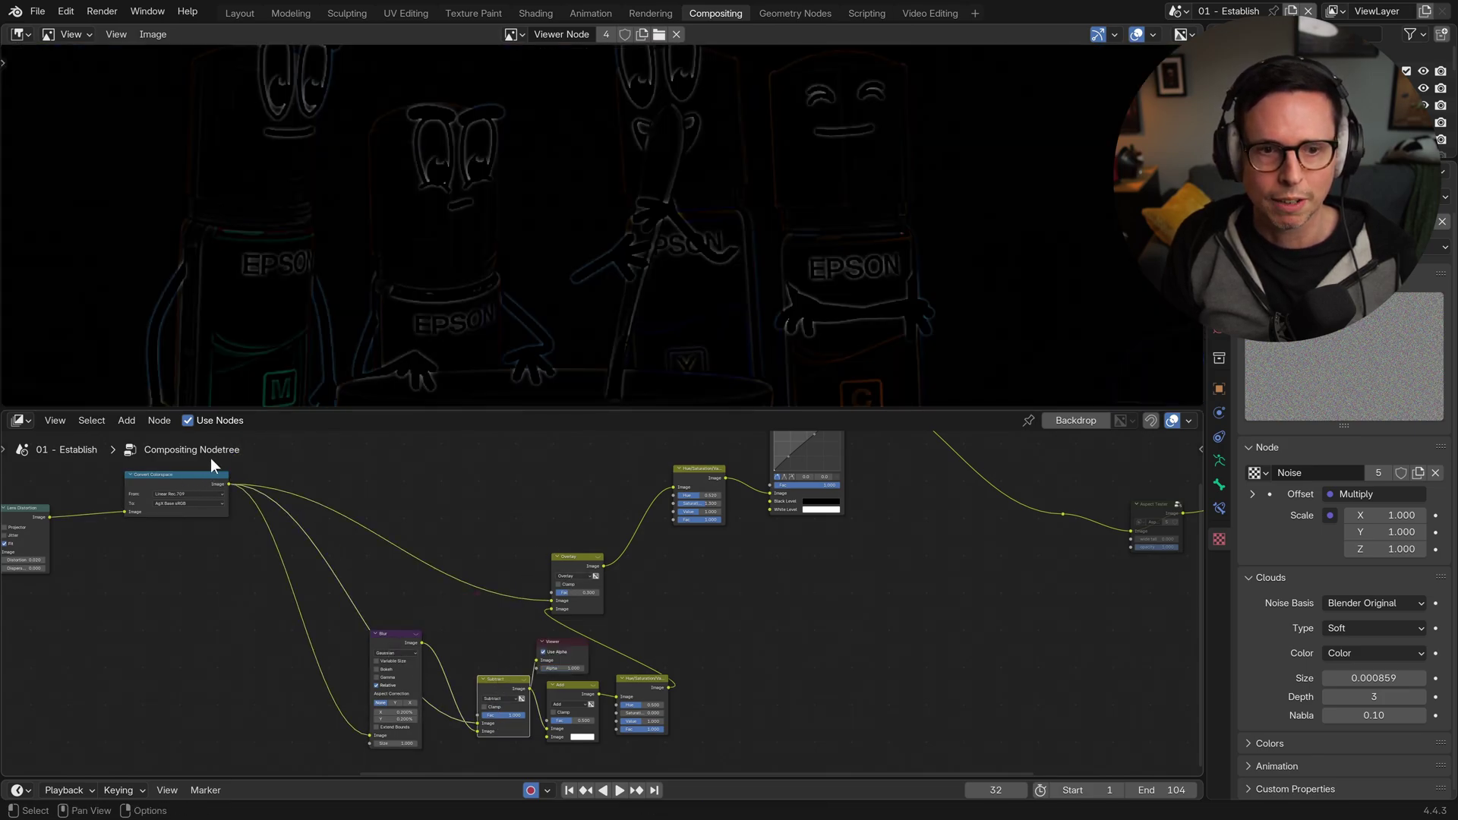
middle_click_drag(900, 156, 887, 295)
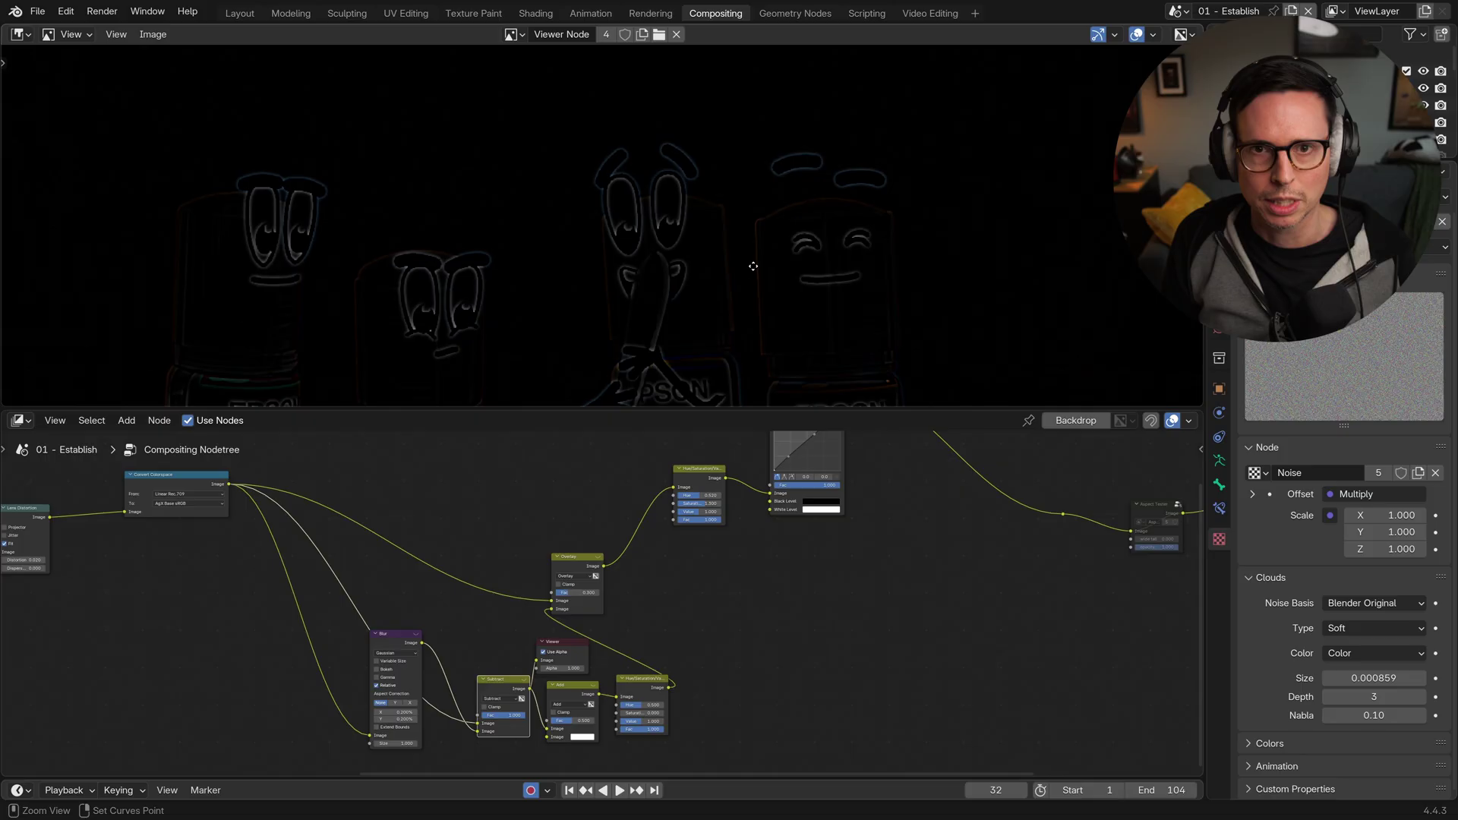
middle_click_drag(752, 262, 707, 190, "ctrl")
left_click(567, 688, "ctrl+shift")
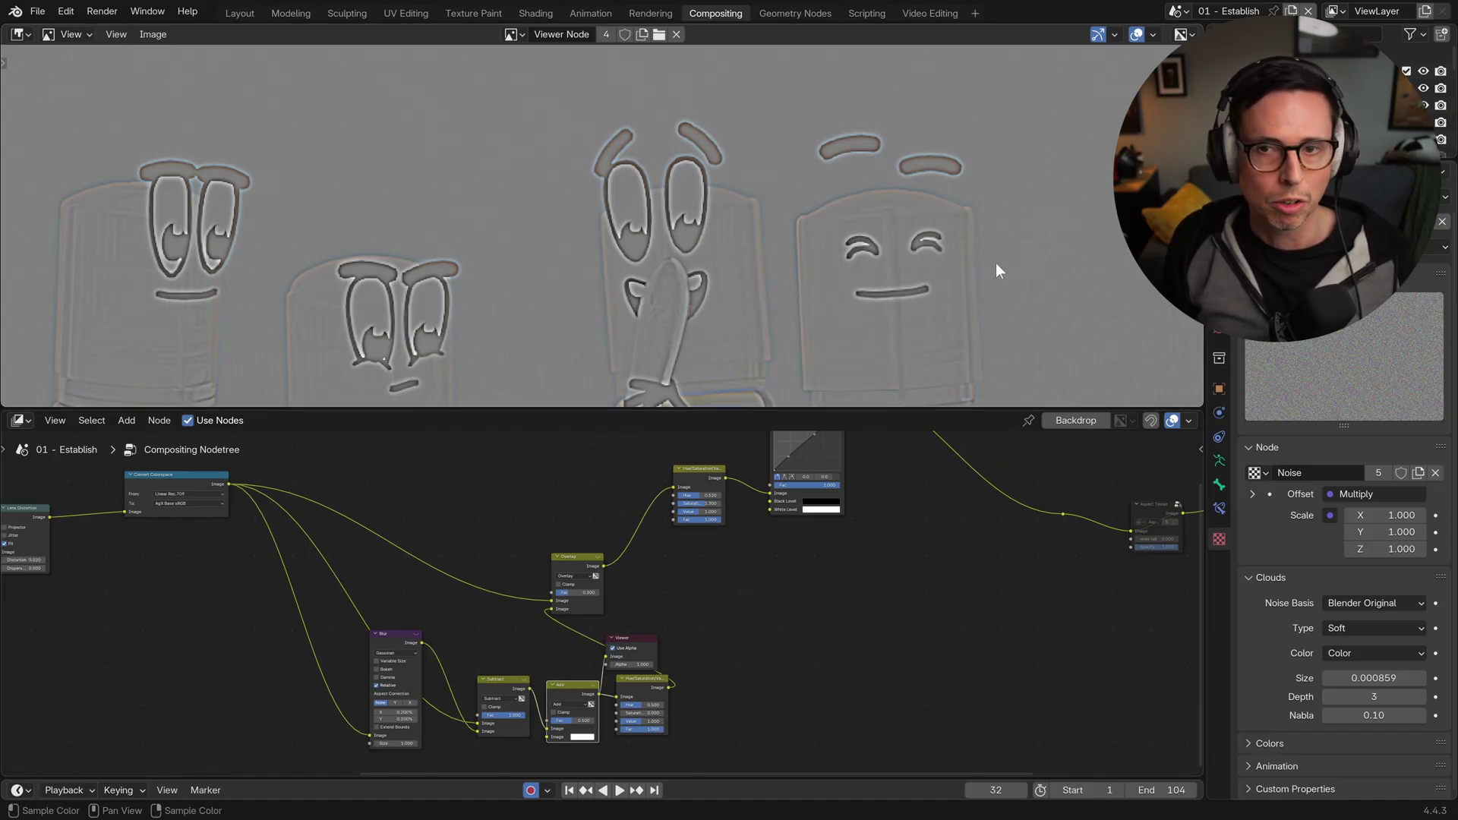
left_click(645, 682, "ctrl+shift")
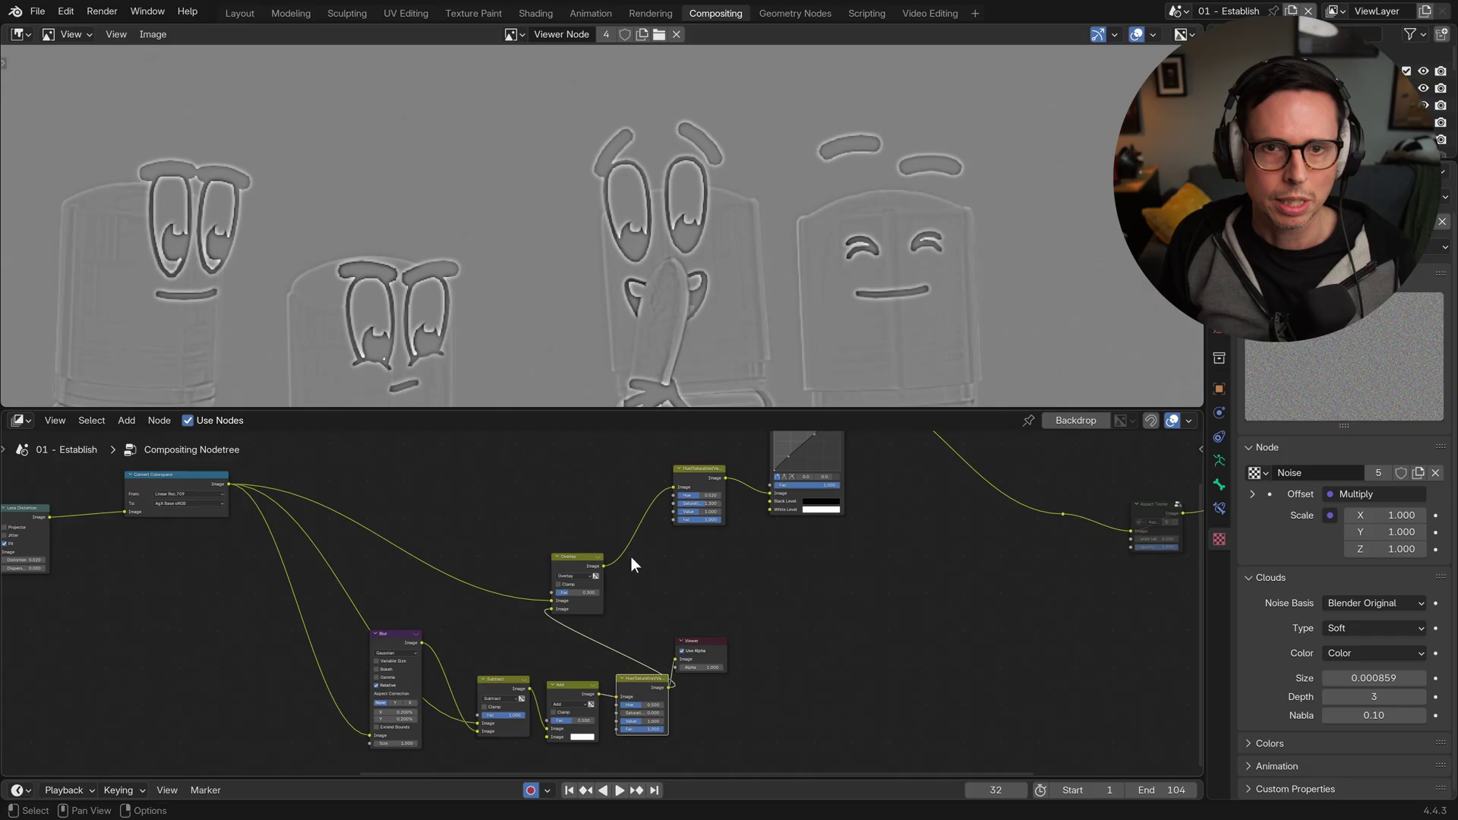
left_click(574, 563, "ctrl+shift")
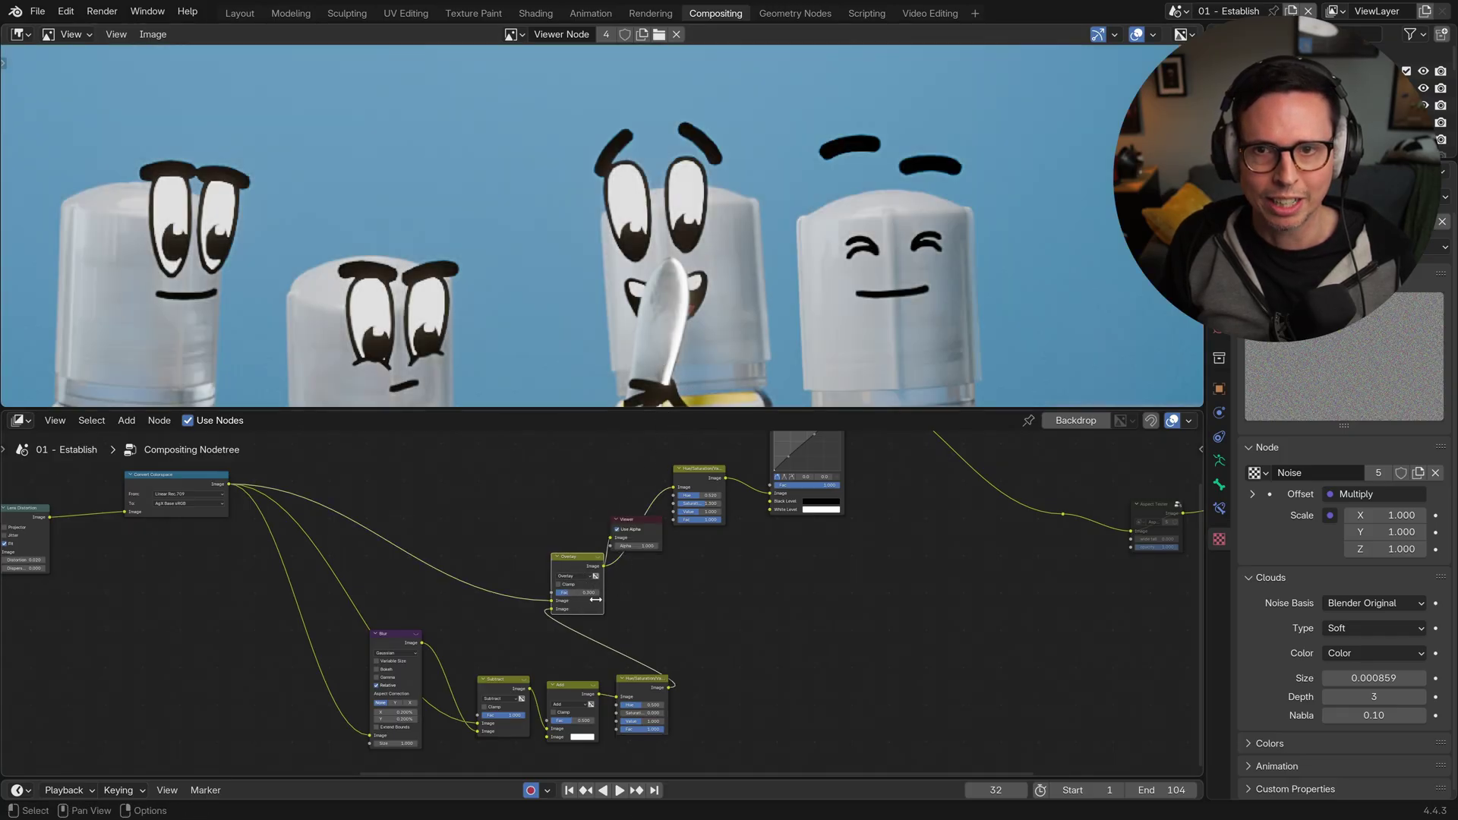
Step: Set the sharpening Overlay node's Fac to 1.000 and inspect the effect on the bottles and printer
left_click_drag(567, 592, 614, 616)
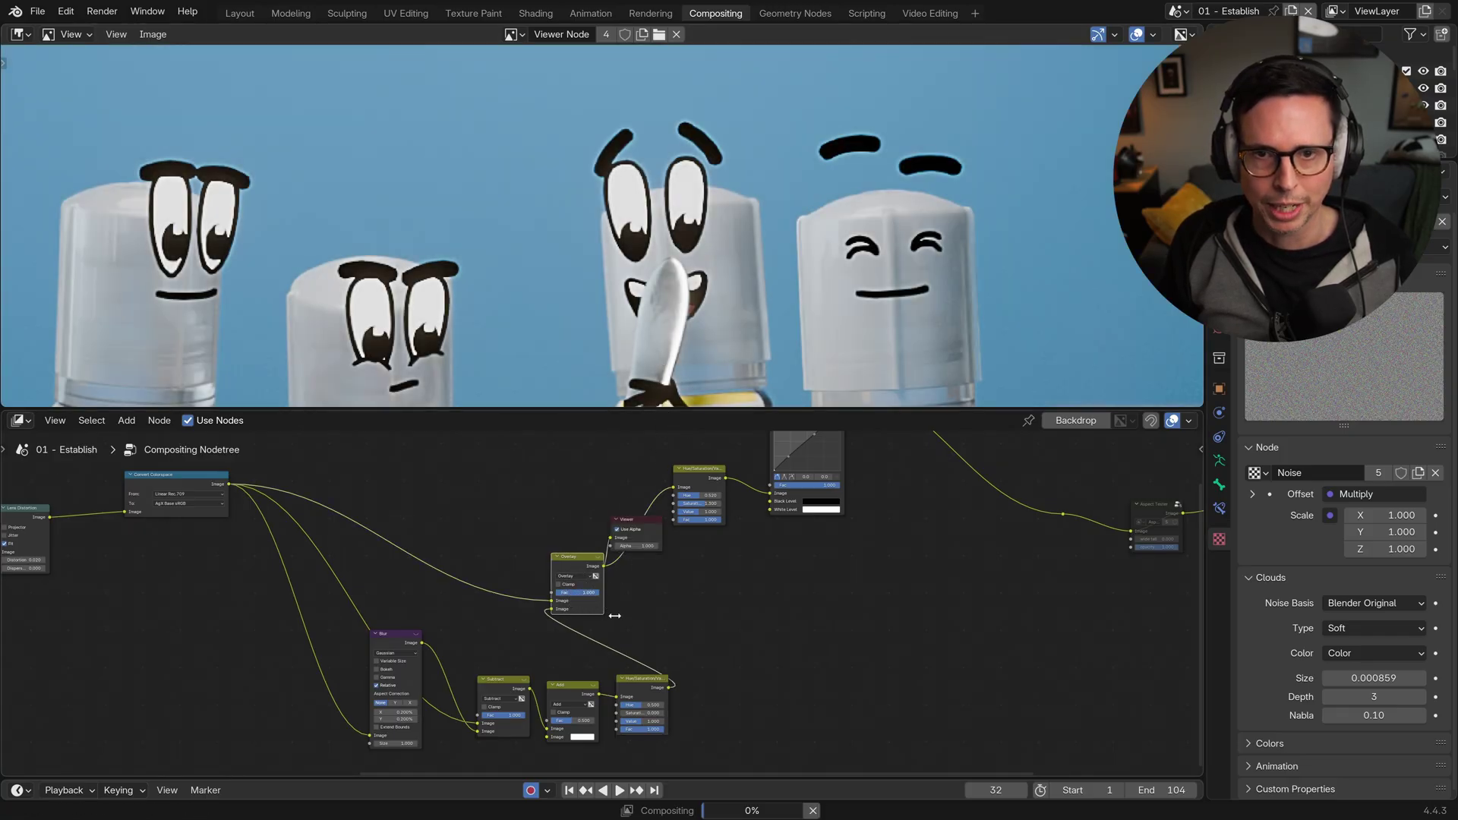
scroll(615, 607, "up", 7)
middle_click_drag(636, 543, 627, 637)
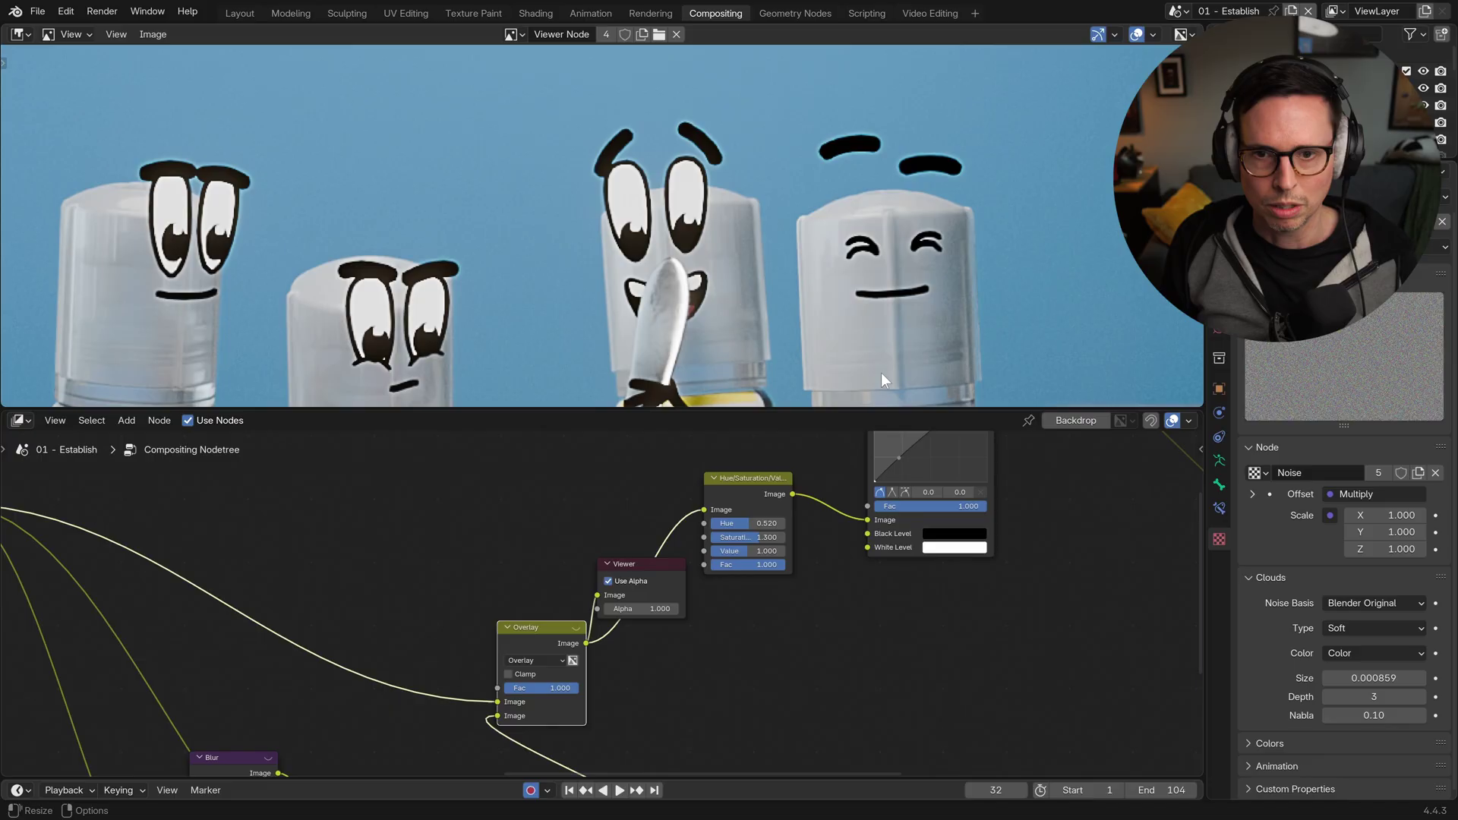
scroll(881, 372, "down", 4)
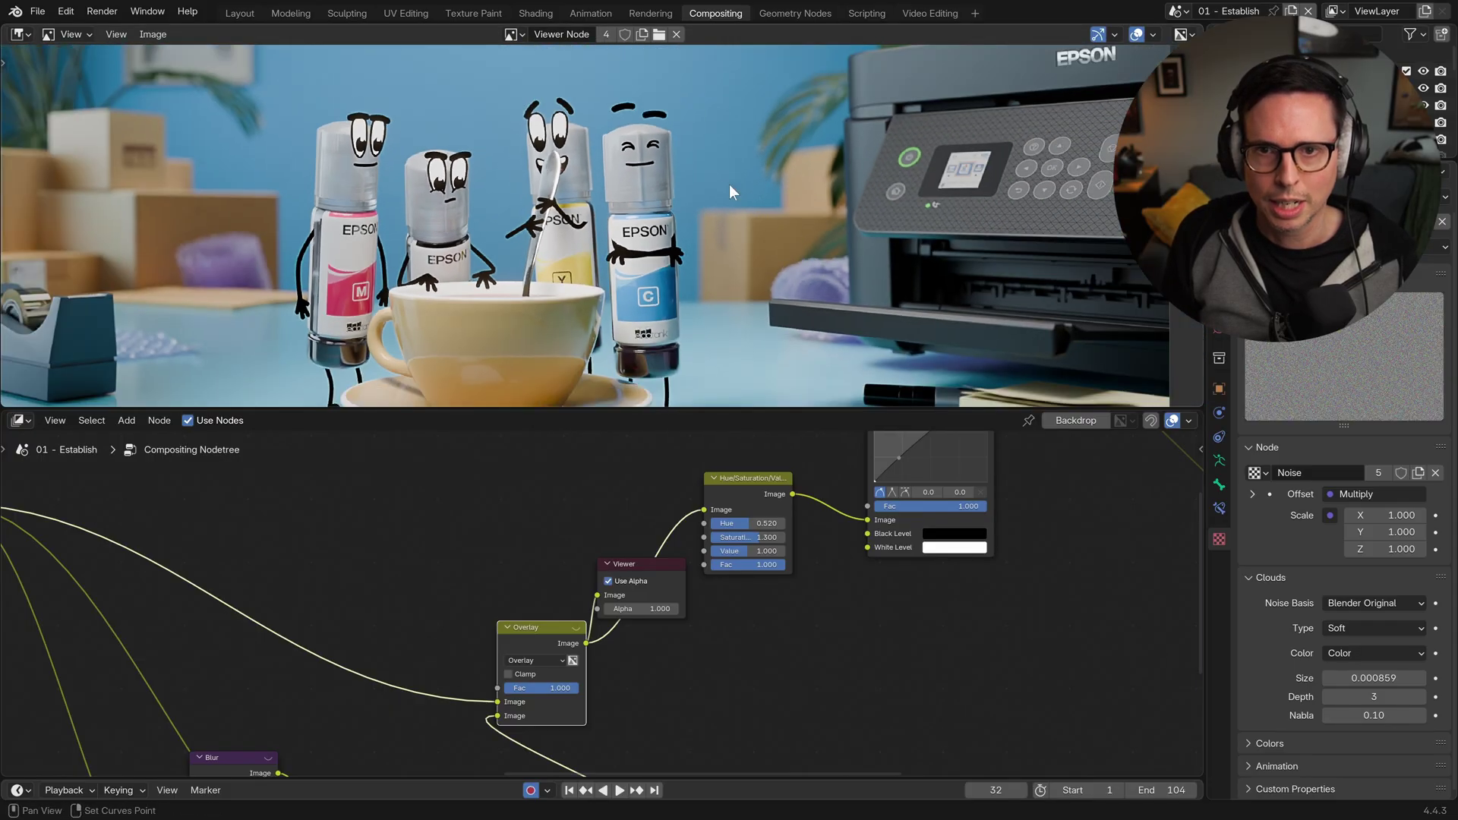
middle_click_drag(810, 189, 758, 235)
middle_click_drag(828, 575, 794, 661)
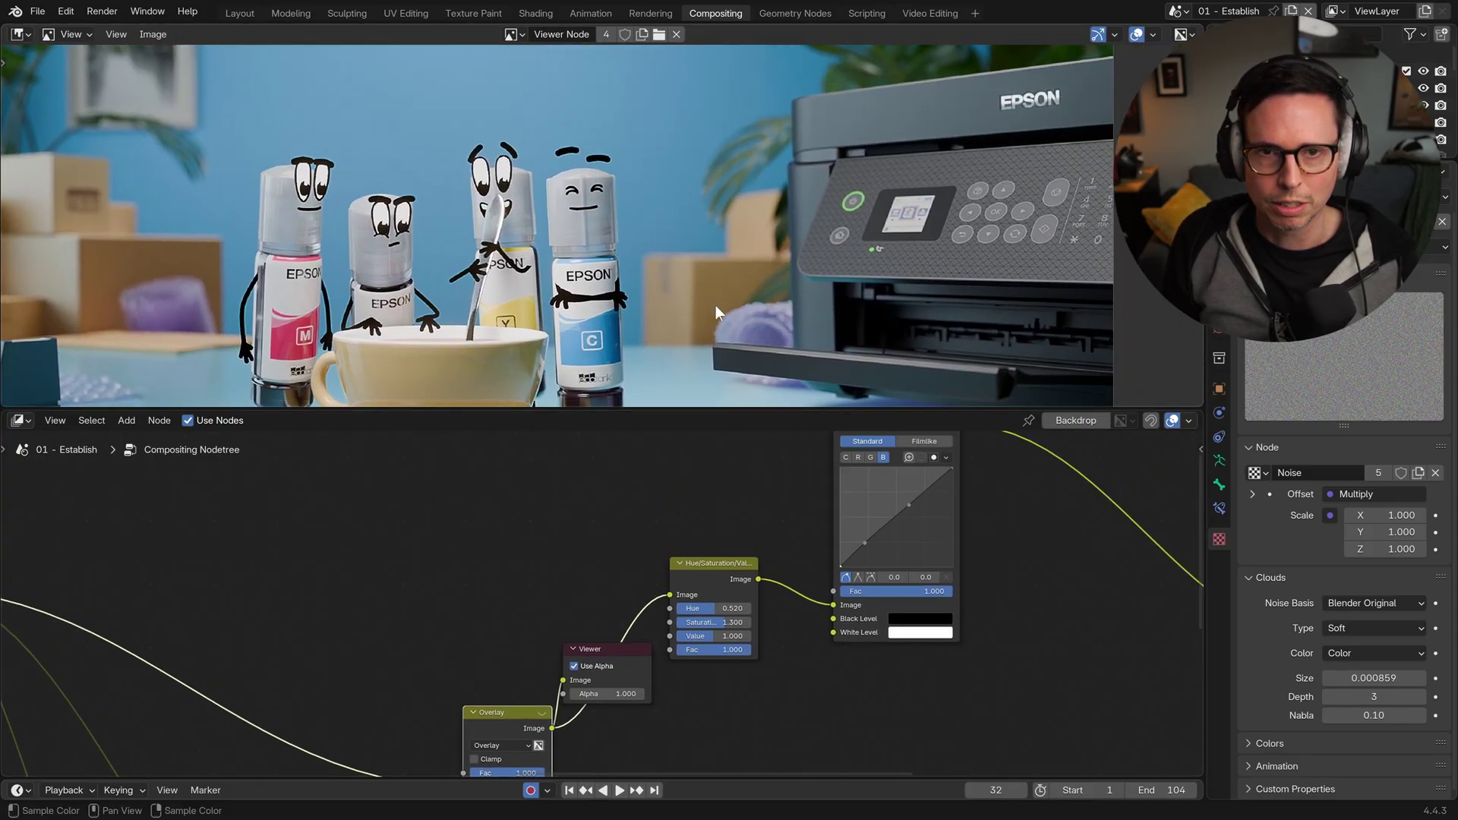
middle_click_drag(715, 313, 799, 325)
middle_click_drag(576, 621, 772, 571)
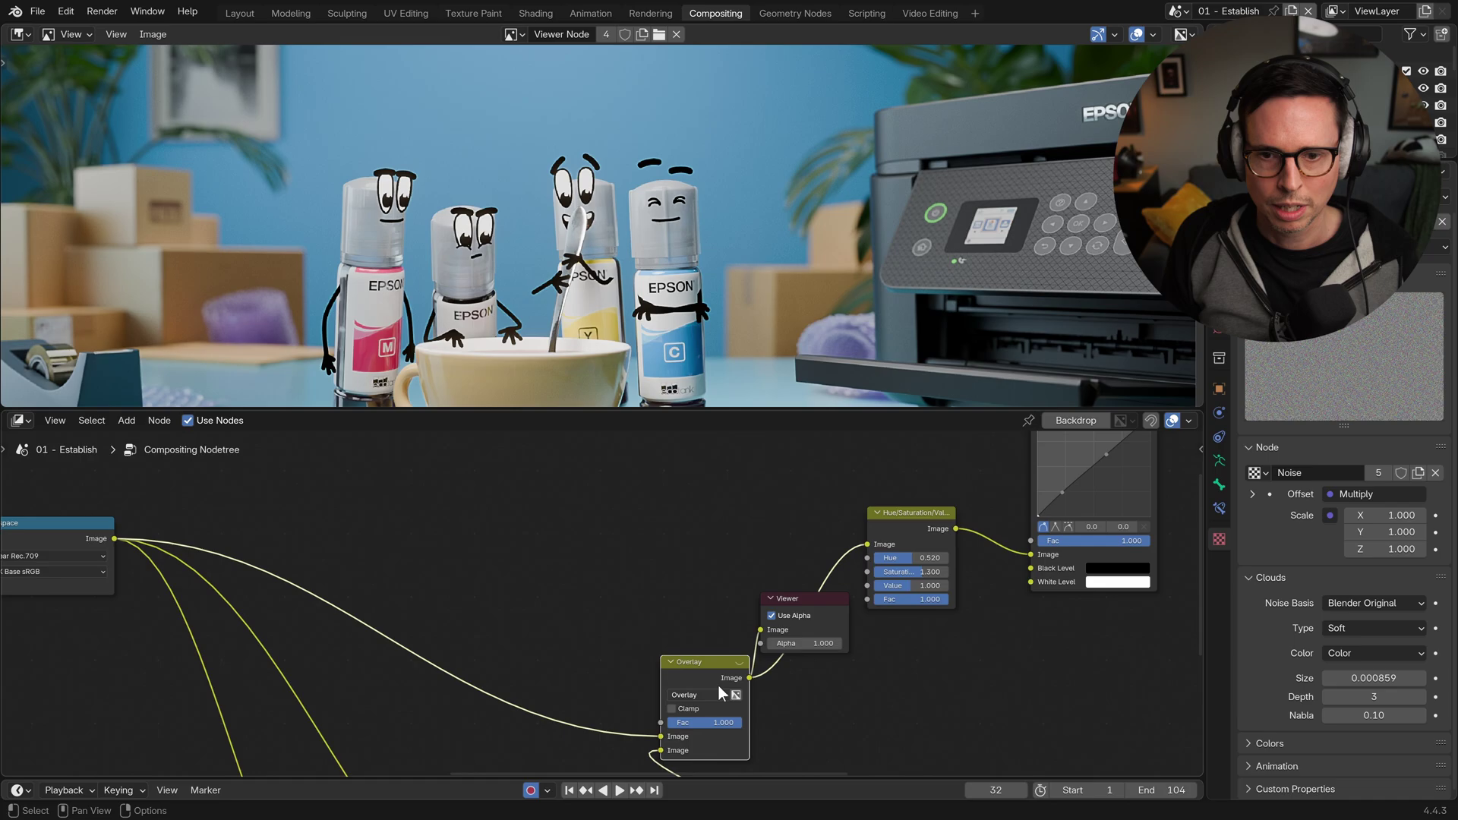
Step: Preview the RGB Curves output in the Viewer and toggle the sharpening Overlay node off and on to compare
middle_click_drag(941, 532, 659, 698)
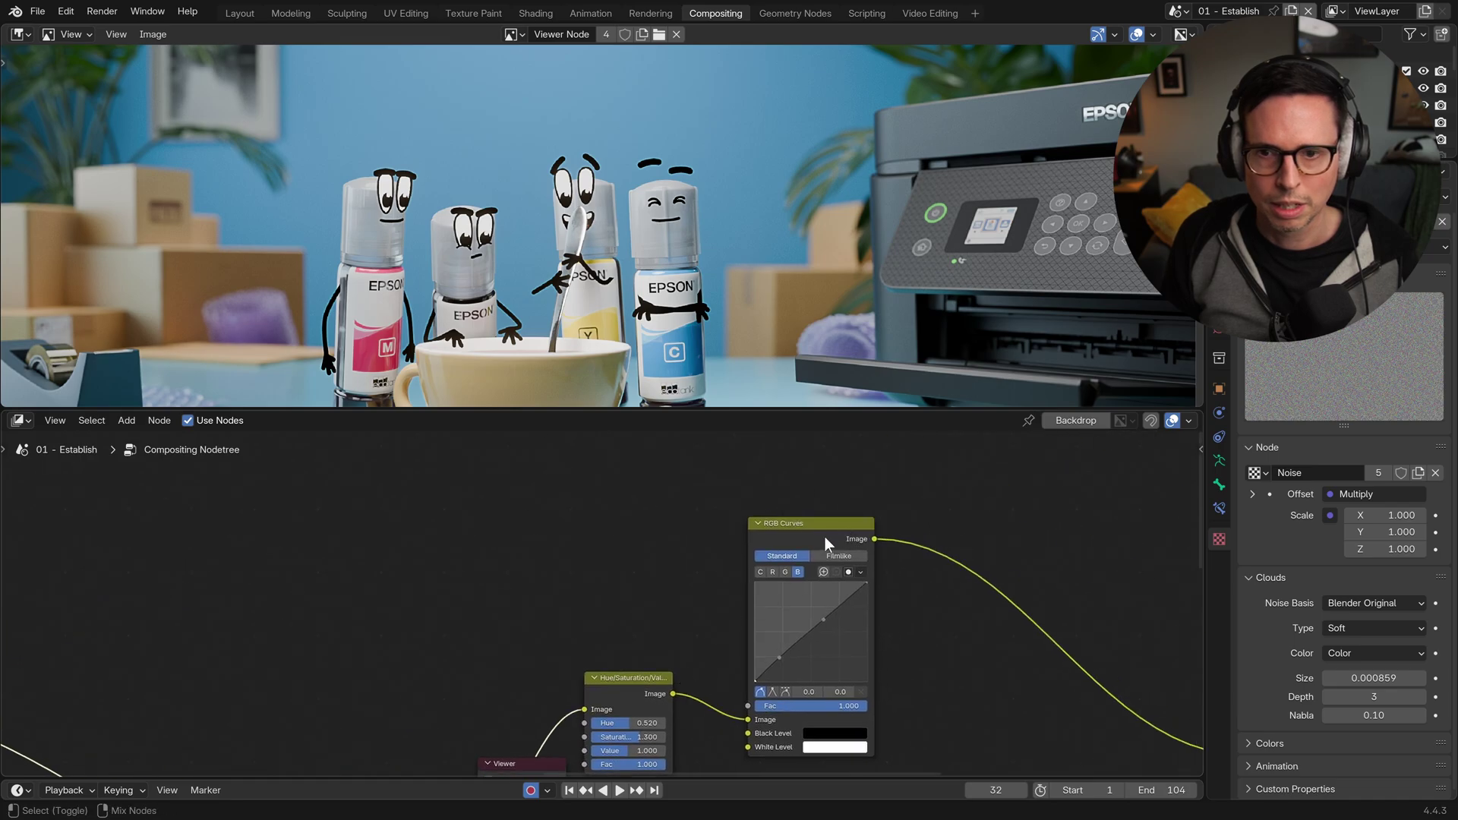
left_click(825, 541, "ctrl+shift")
middle_click_drag(563, 753, 792, 598)
scroll(815, 596, "up", 4)
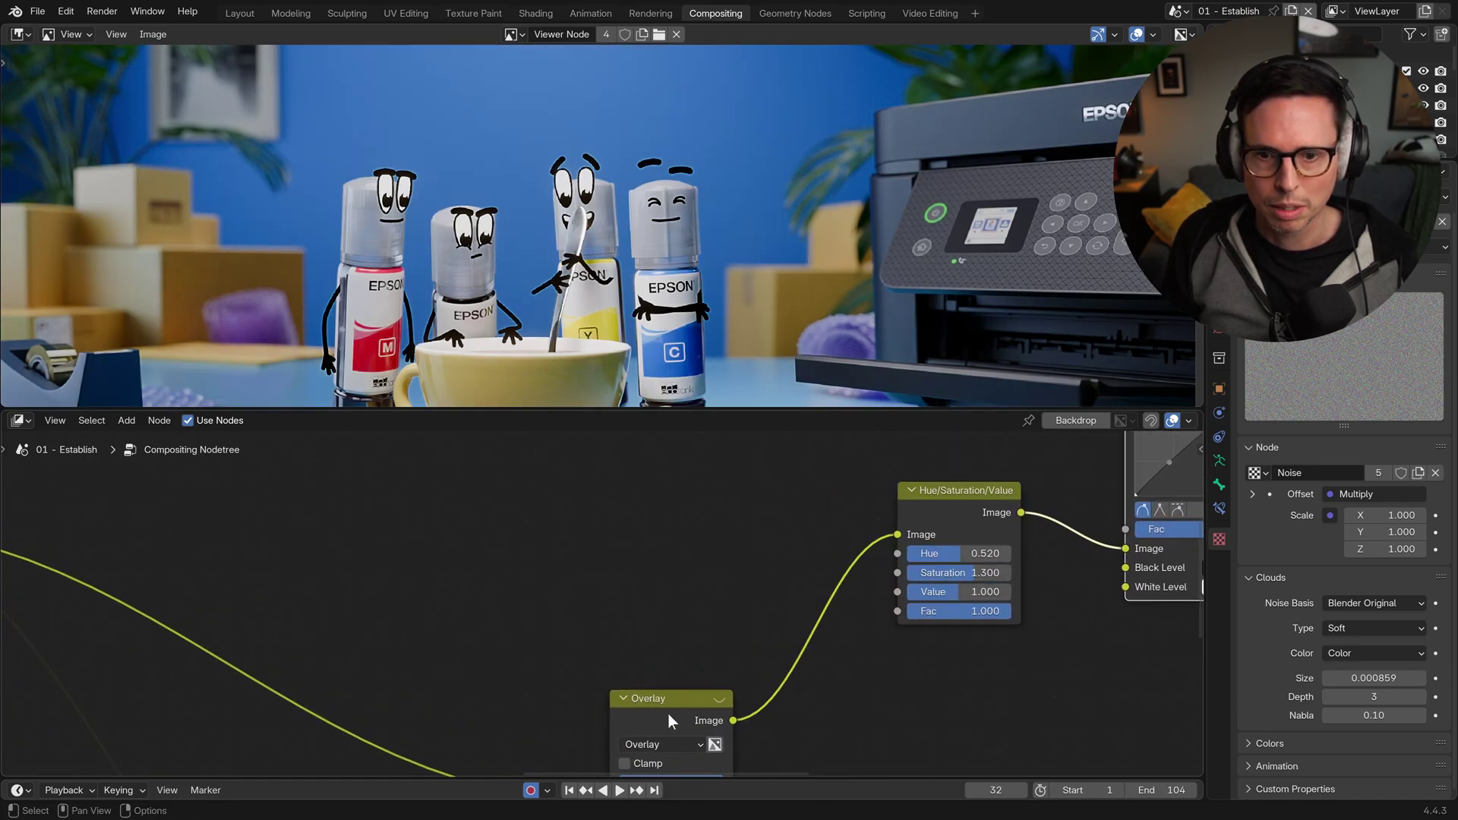
left_click(667, 723)
middle_click_drag(666, 724, 664, 564)
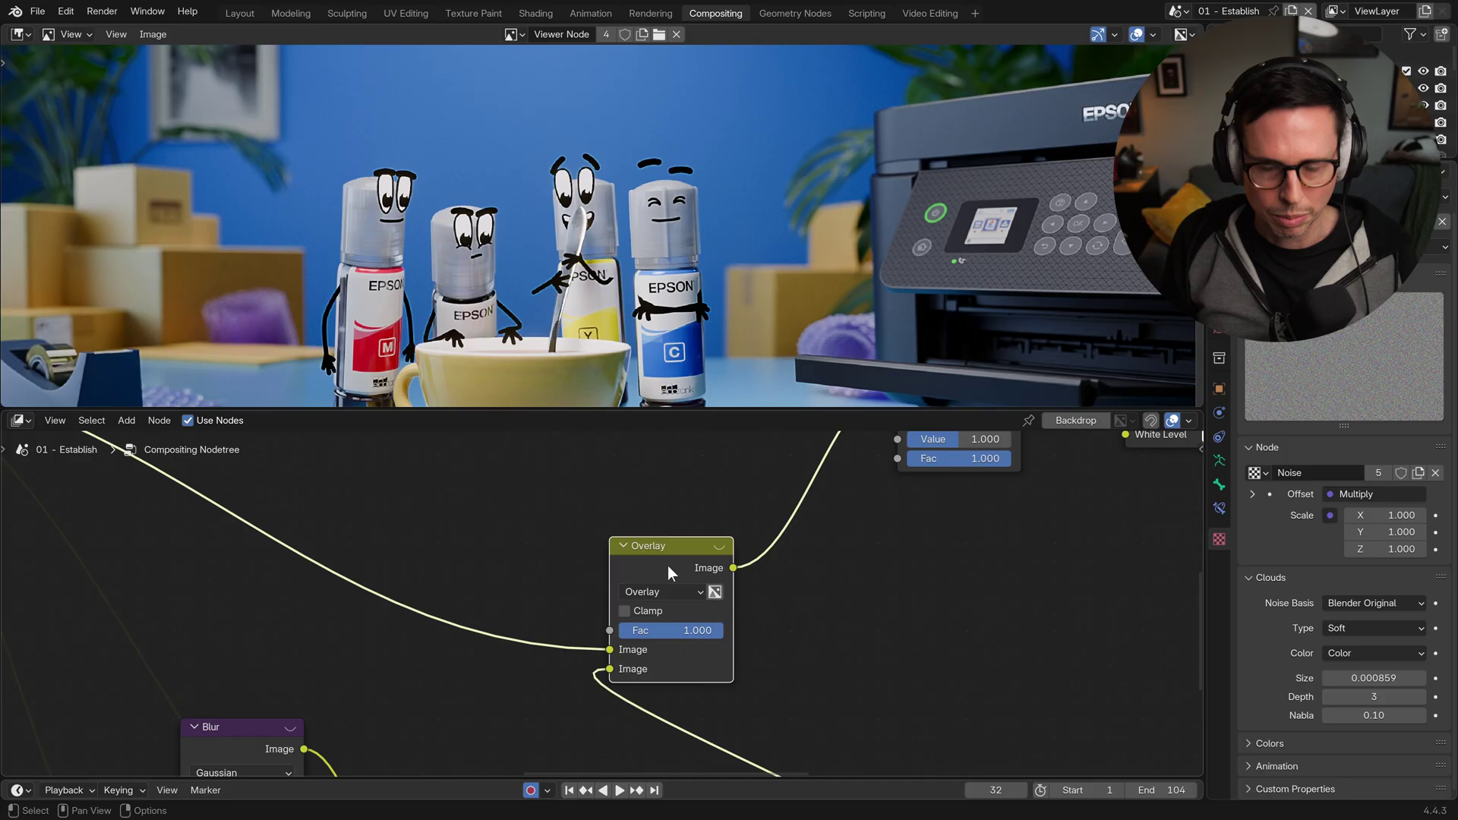
key("m")
key("m")
key("m")
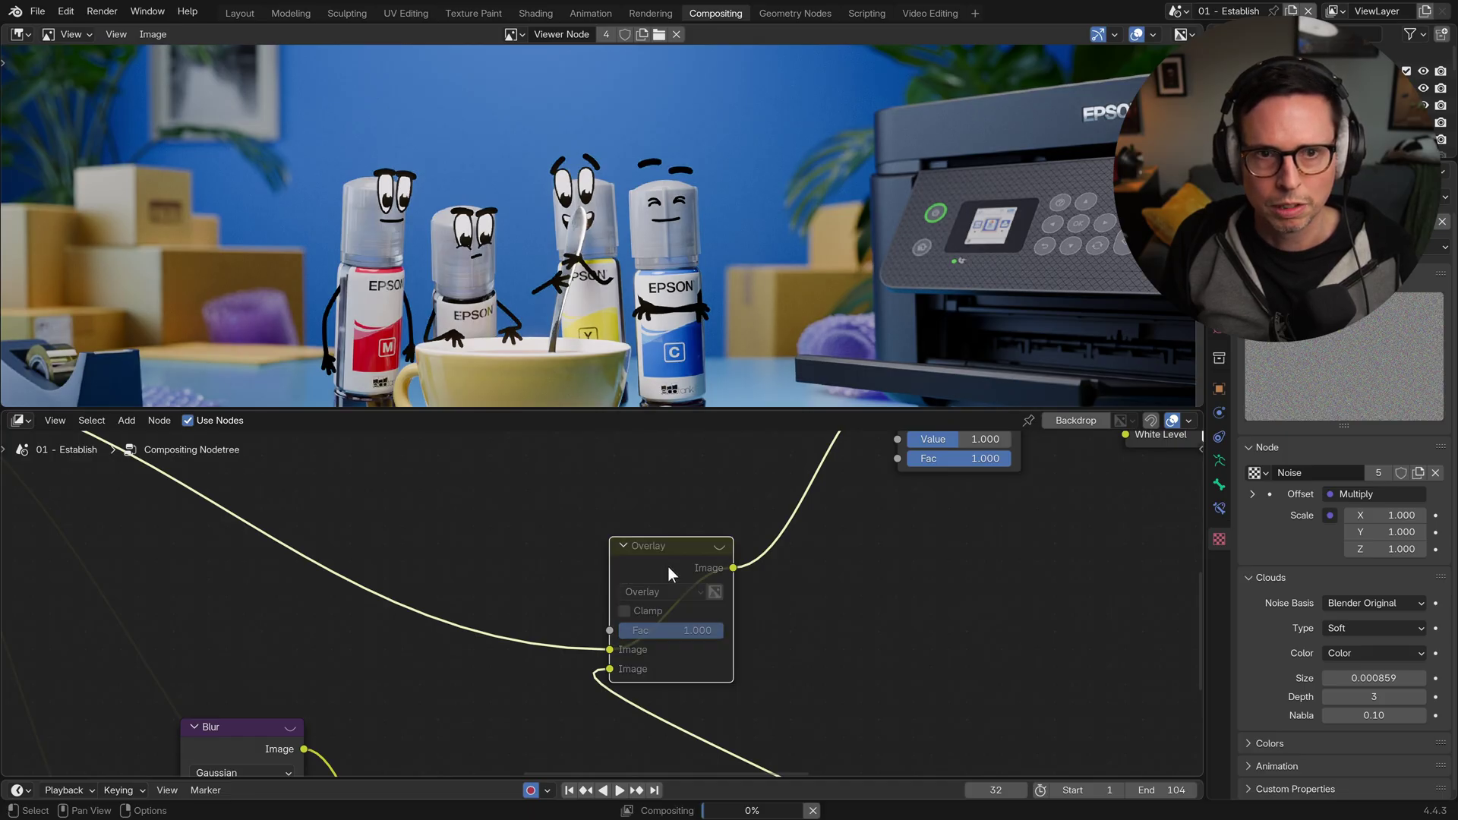
key("m")
Step: Set the sharpening Overlay node's Fac to 0.1
left_click_drag(705, 630, 591, 625)
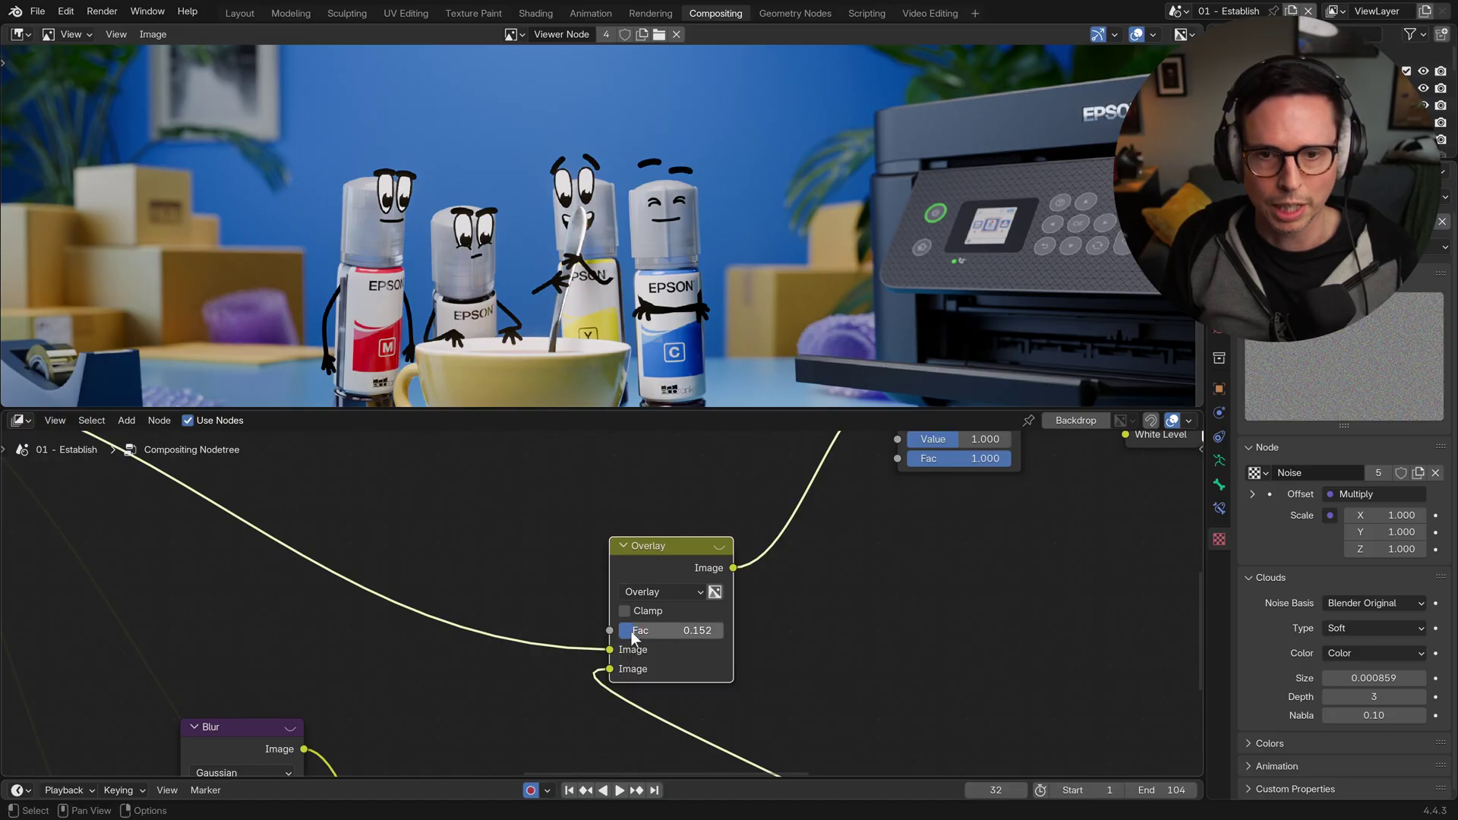
key("BackSpace")
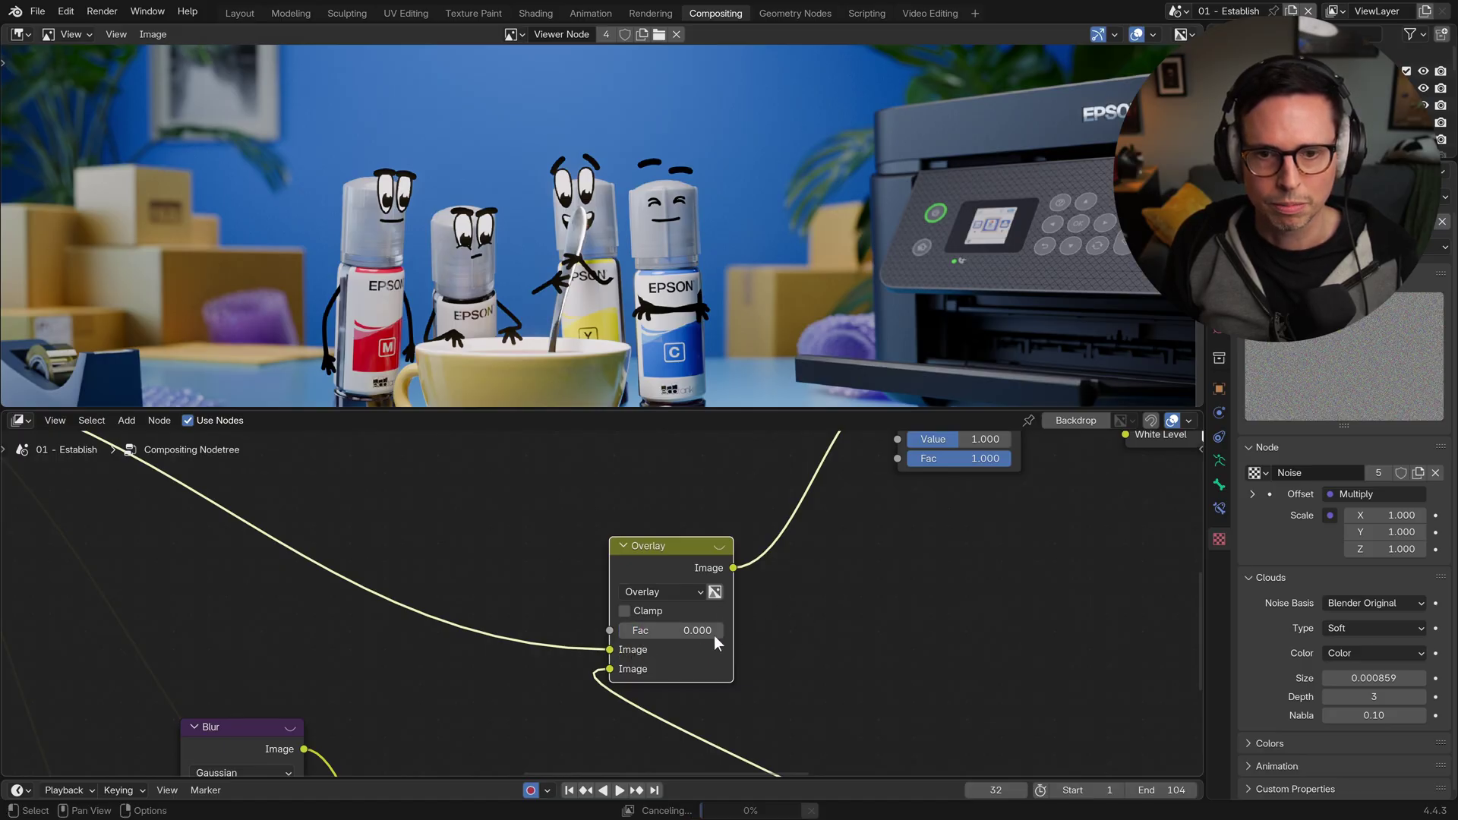
left_click(666, 635)
type(".1")
key("Return")
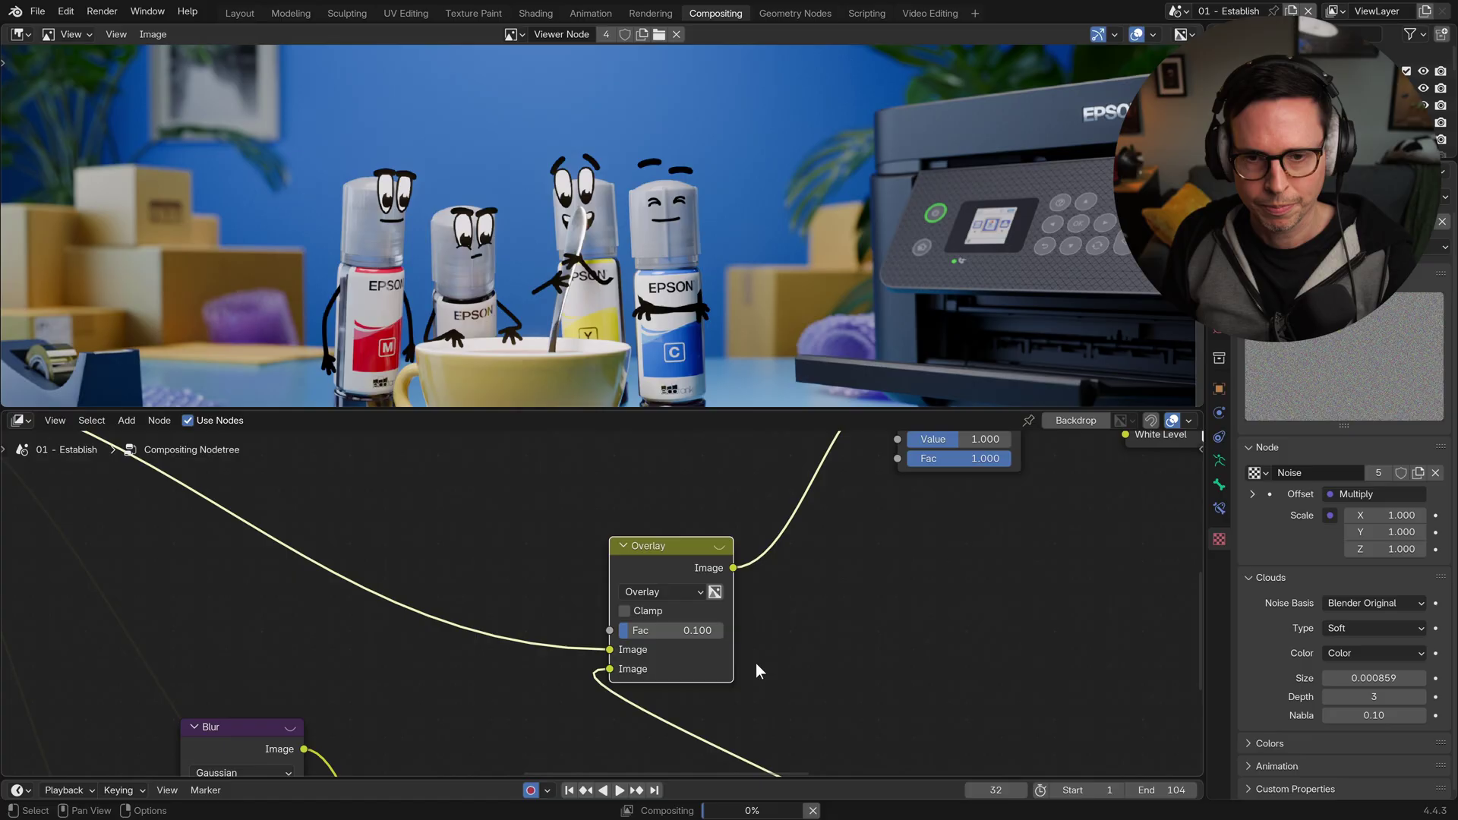
Step: Enable the muted Aspect Tester node group, enlarge the image viewer area and preview the group's output in the Viewer
left_click(945, 564)
middle_click_drag(1065, 546, 647, 600)
scroll(619, 604, "down", 7)
middle_click_drag(1004, 560, 771, 620)
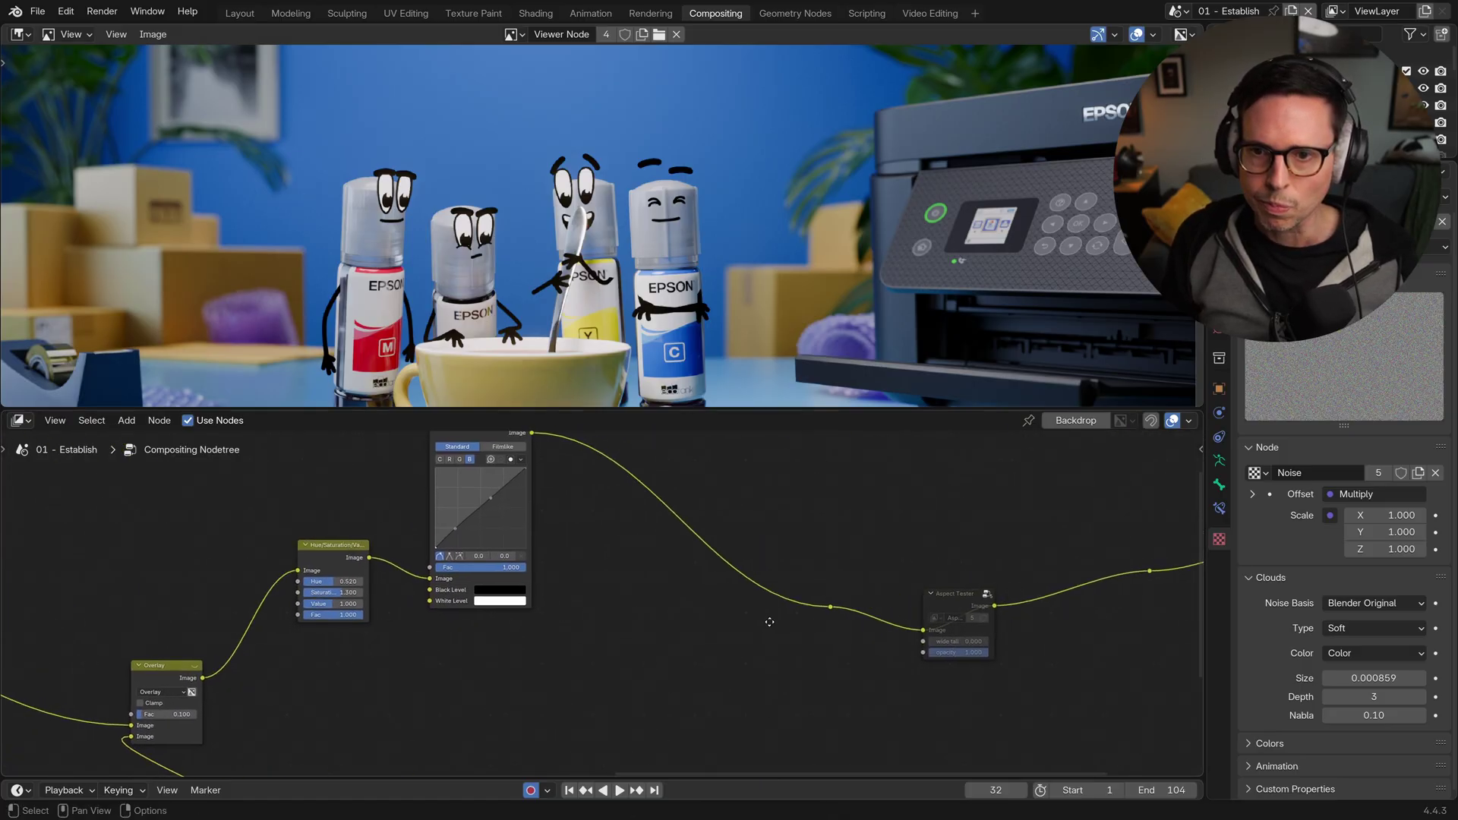
mouse_move(953, 582)
middle_mouse_down()
mouse_move(748, 573)
mouse_move(725, 591)
middle_mouse_up()
middle_click_drag(644, 619, 709, 465, "ctrl")
scroll(843, 585, "left", 5, "ctrl")
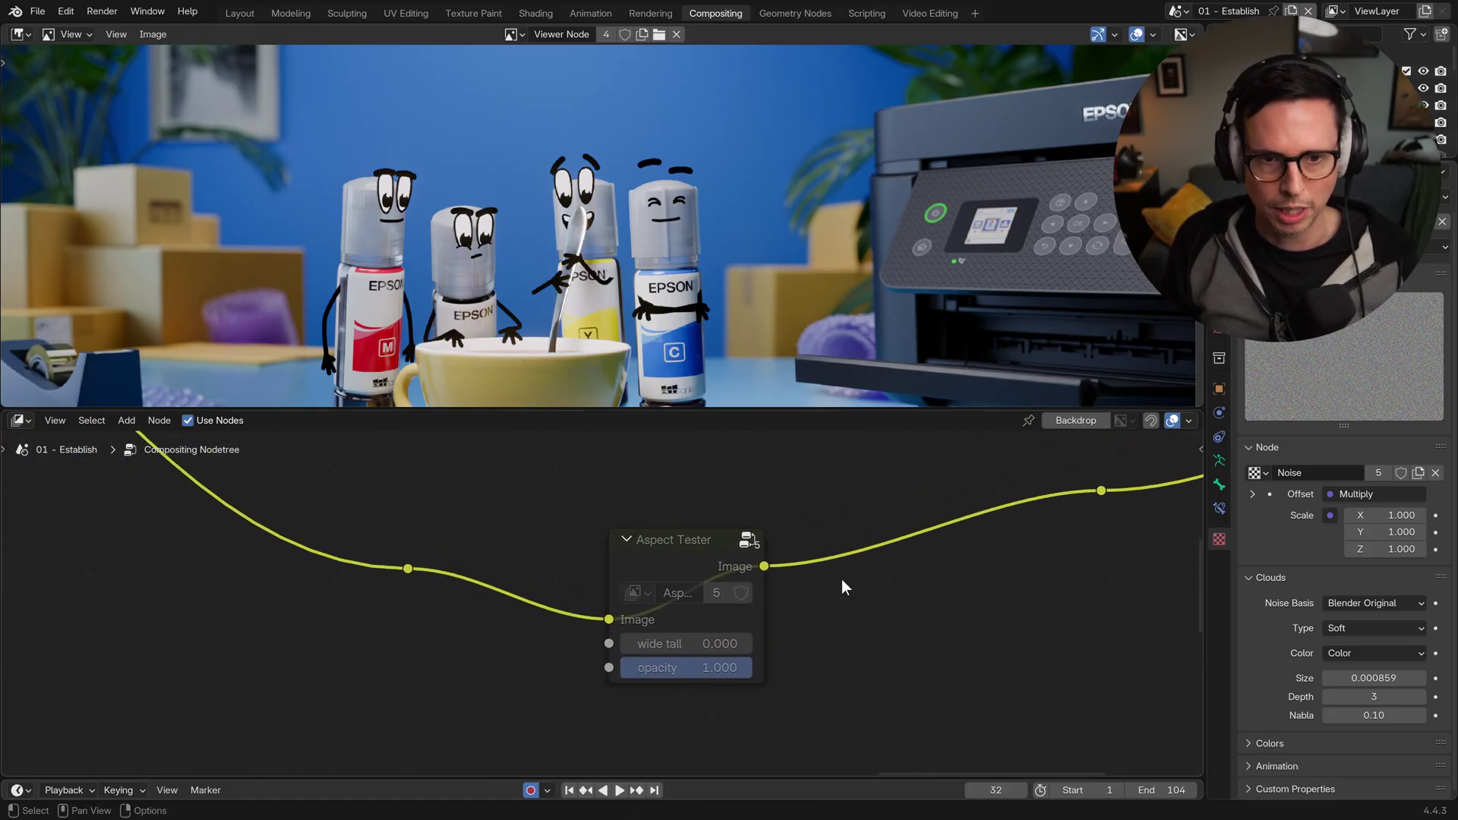
left_click(758, 545)
middle_click_drag(868, 607, 769, 621)
middle_click_drag(840, 188, 795, 327, "ctrl")
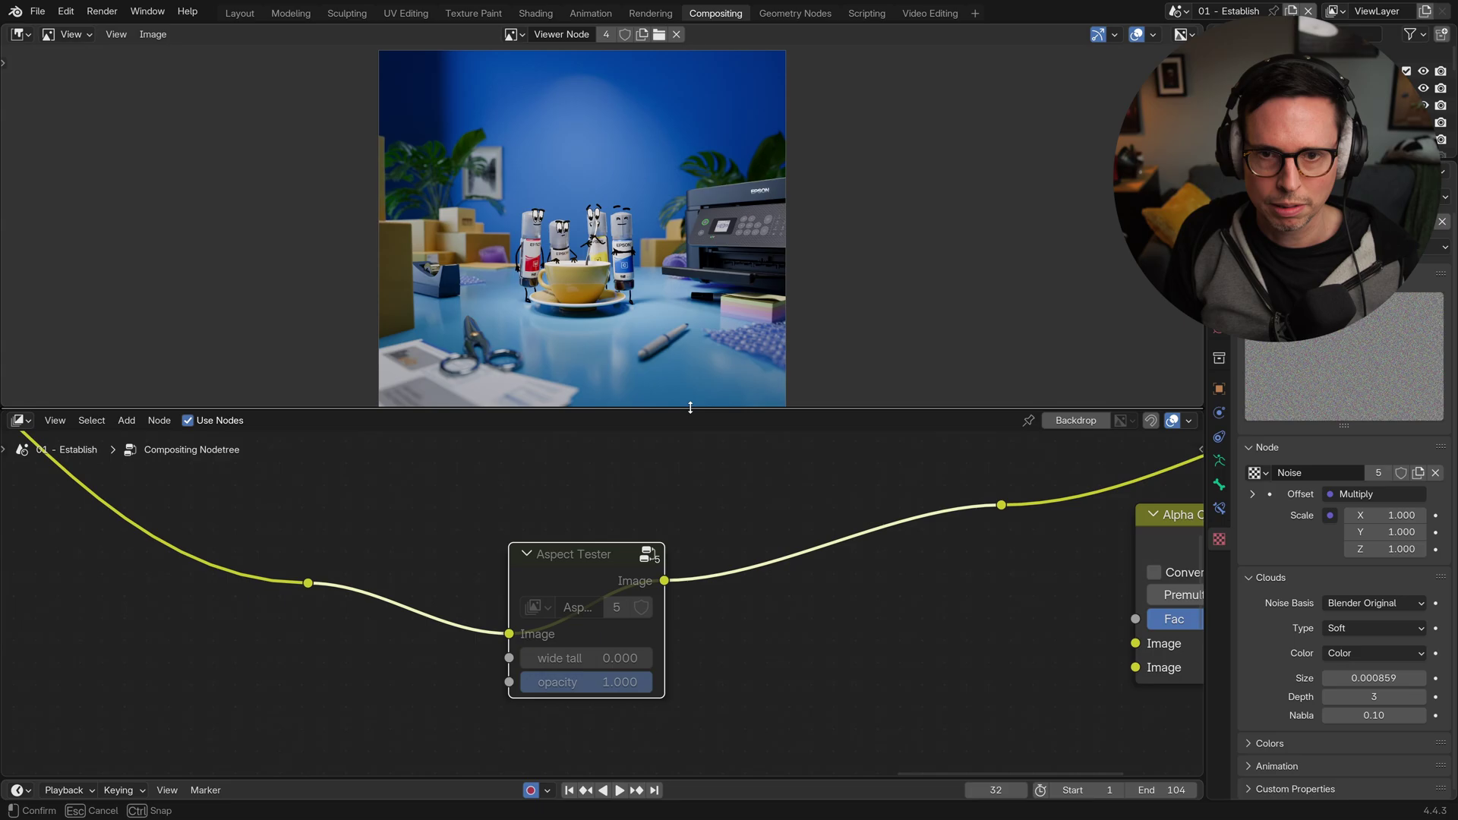
left_click_drag(687, 408, 680, 486)
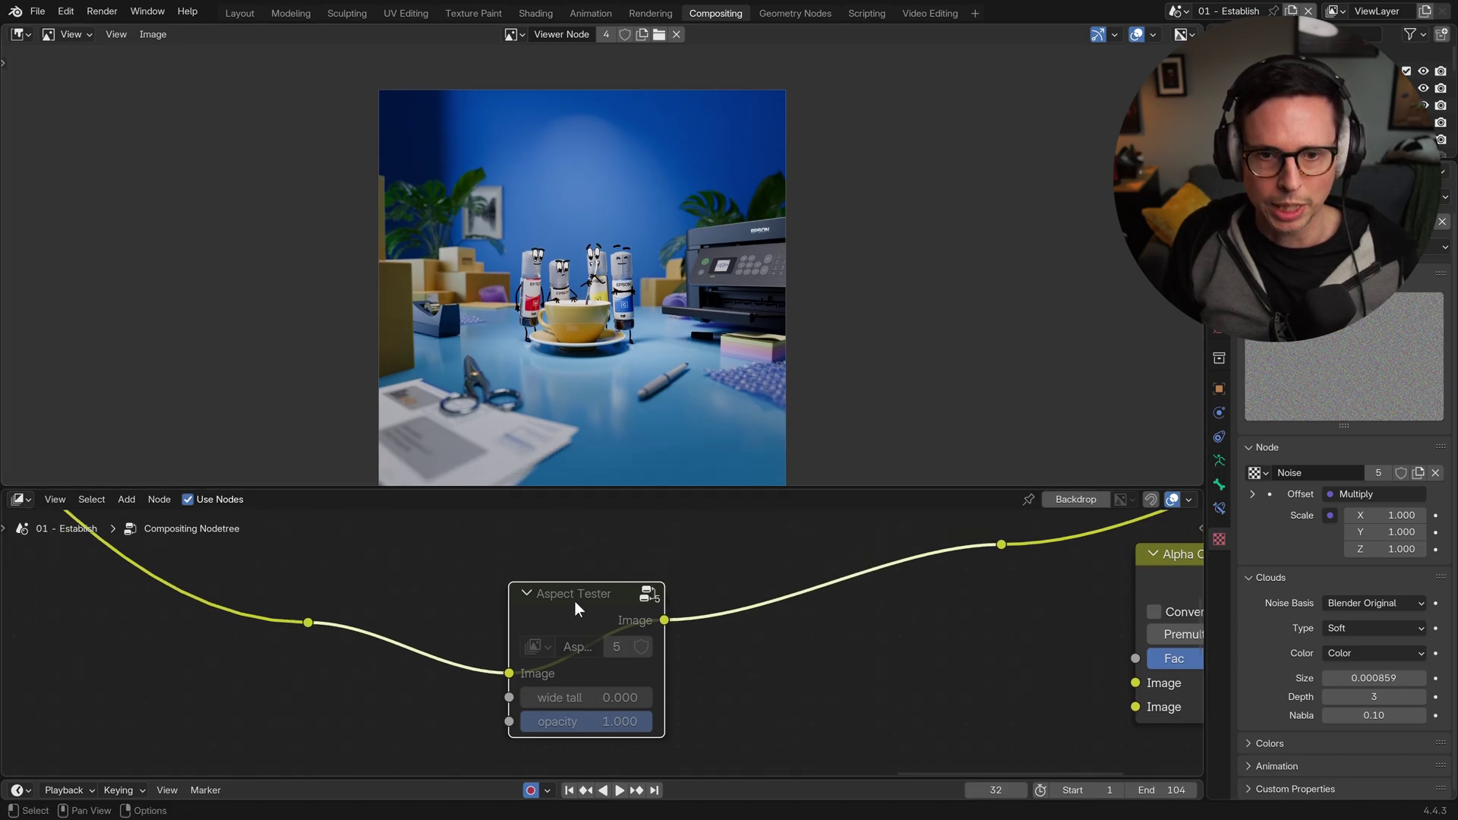
key("m")
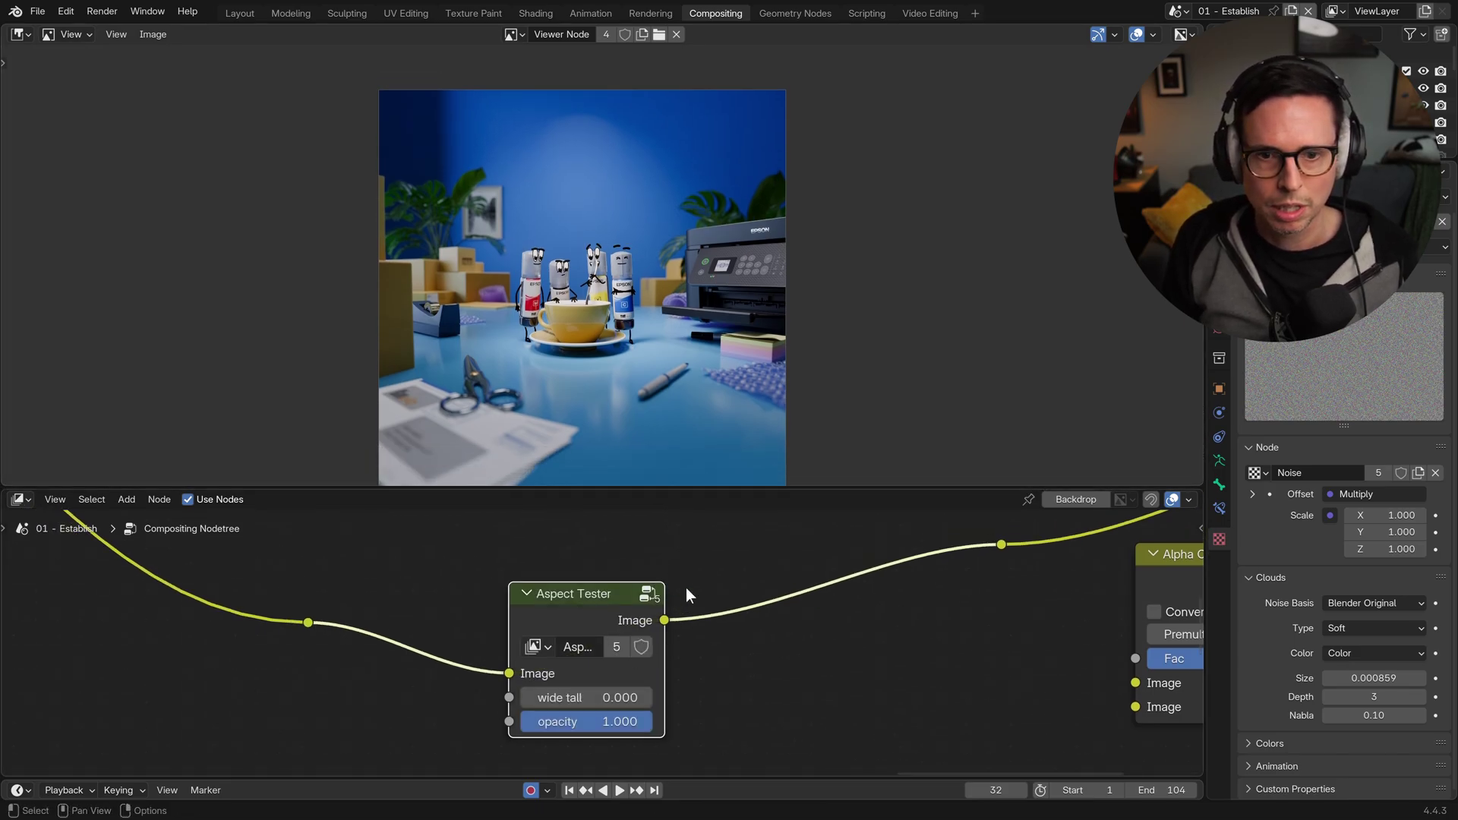
middle_click_drag(884, 575, 732, 616)
left_click(851, 587, "ctrl+shift")
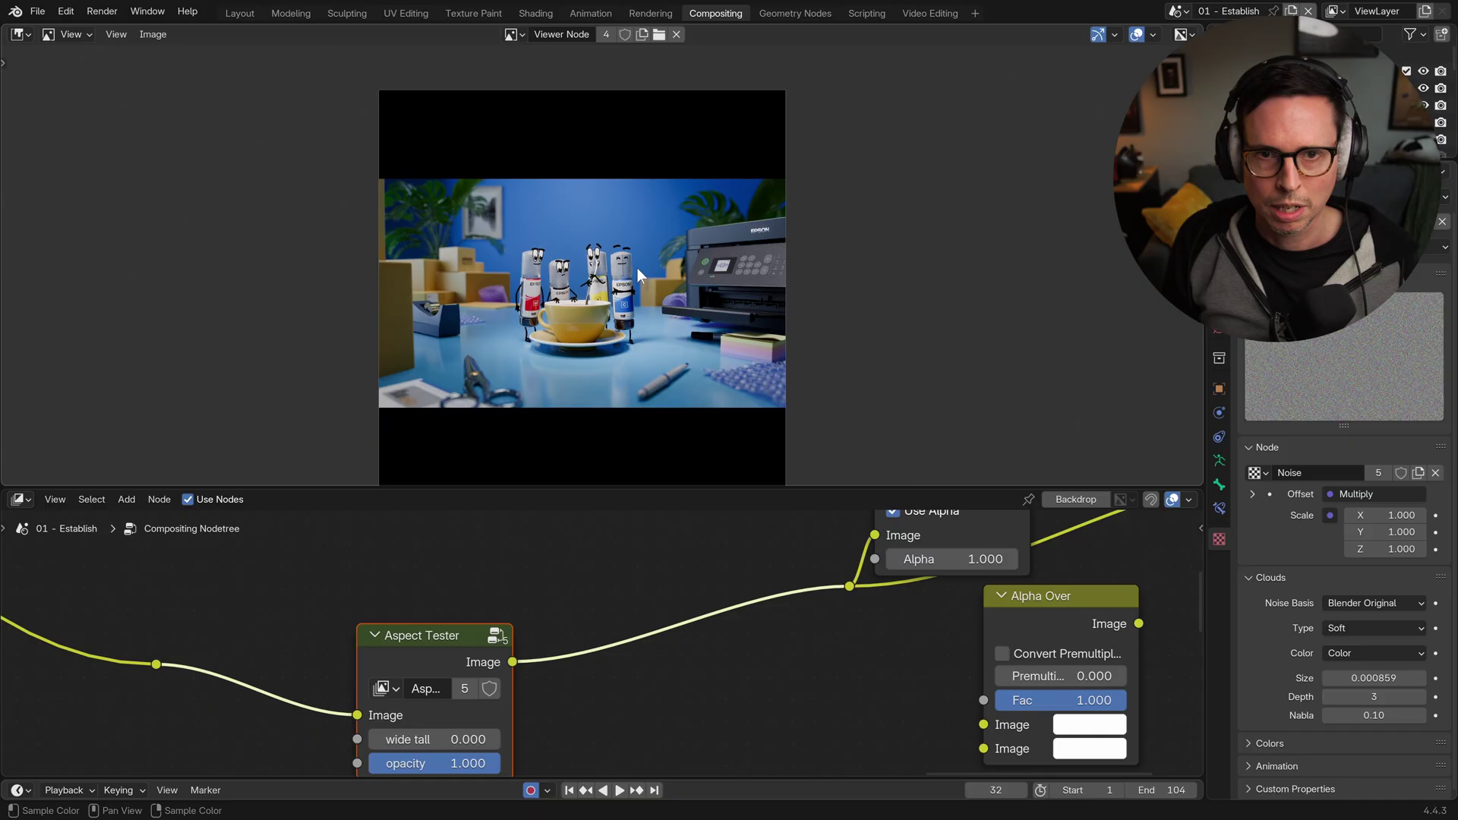
Step: Set the Aspect Tester's wide tall value to 1.000 and its opacity to 0.5 to preview the tall crop
scroll(608, 300, "up", 2)
middle_click_drag(409, 740, 499, 638)
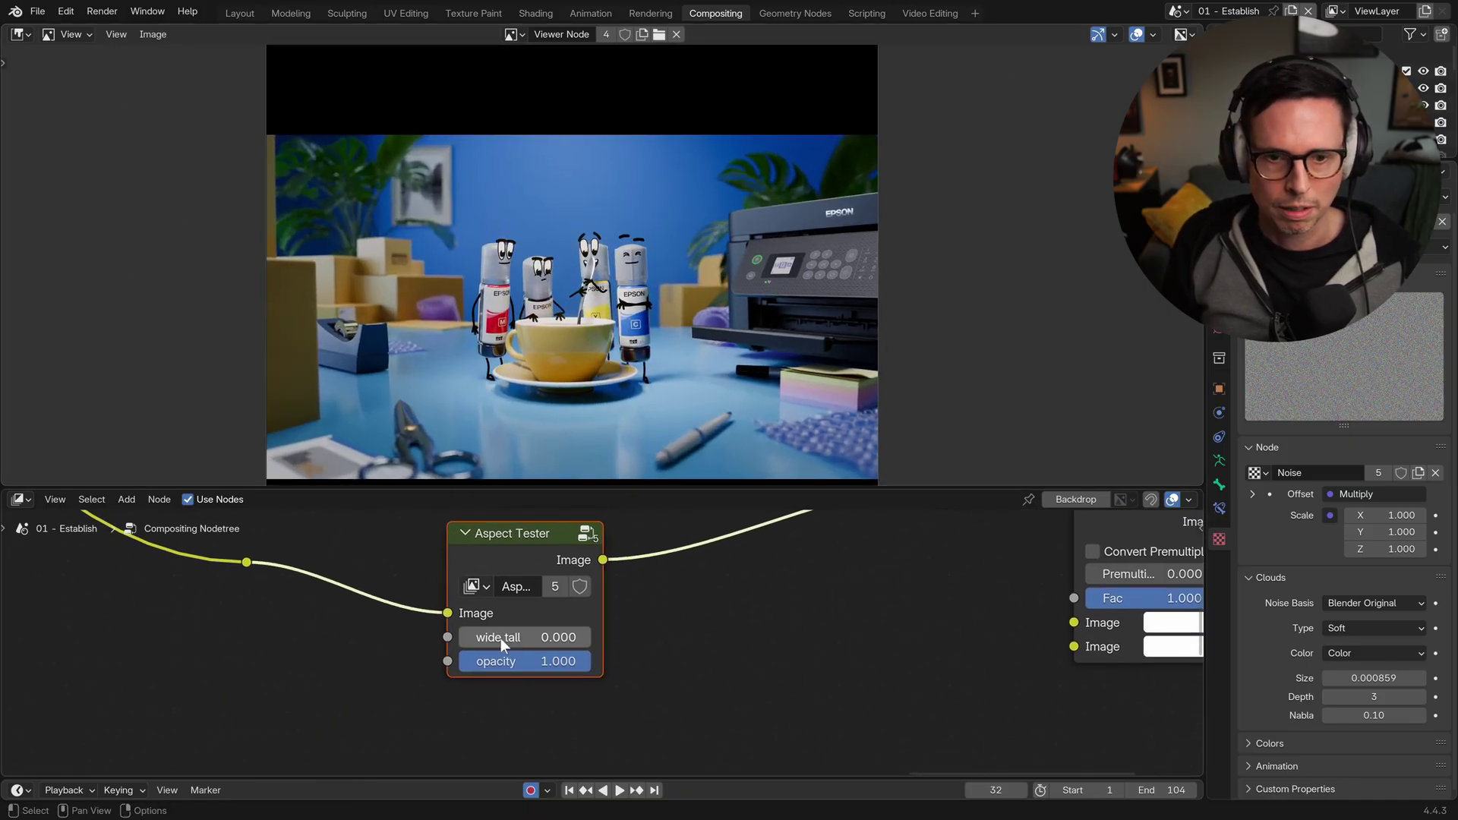
left_click_drag(475, 638, 664, 641)
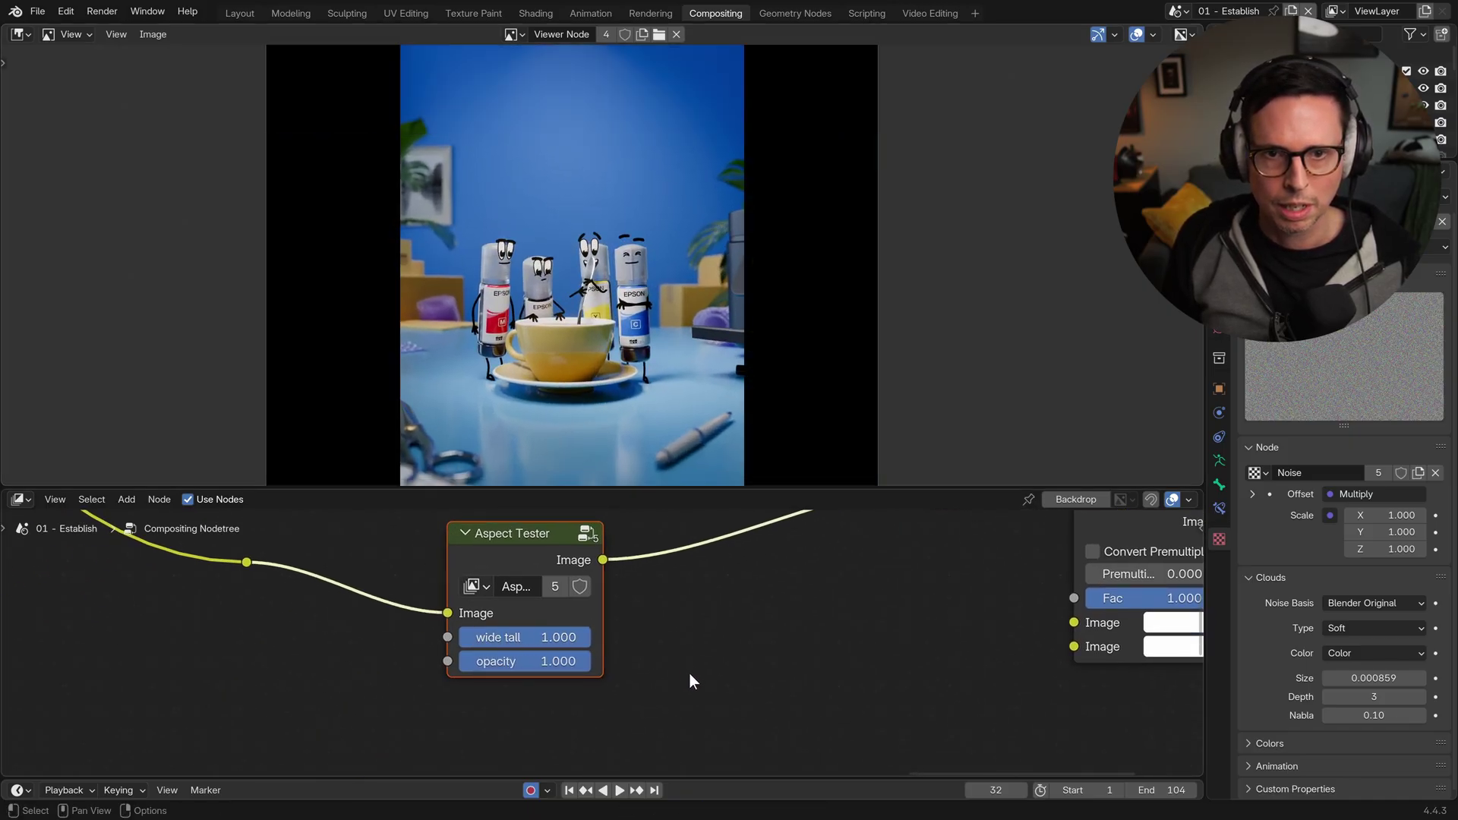
scroll(729, 268, "down", 2)
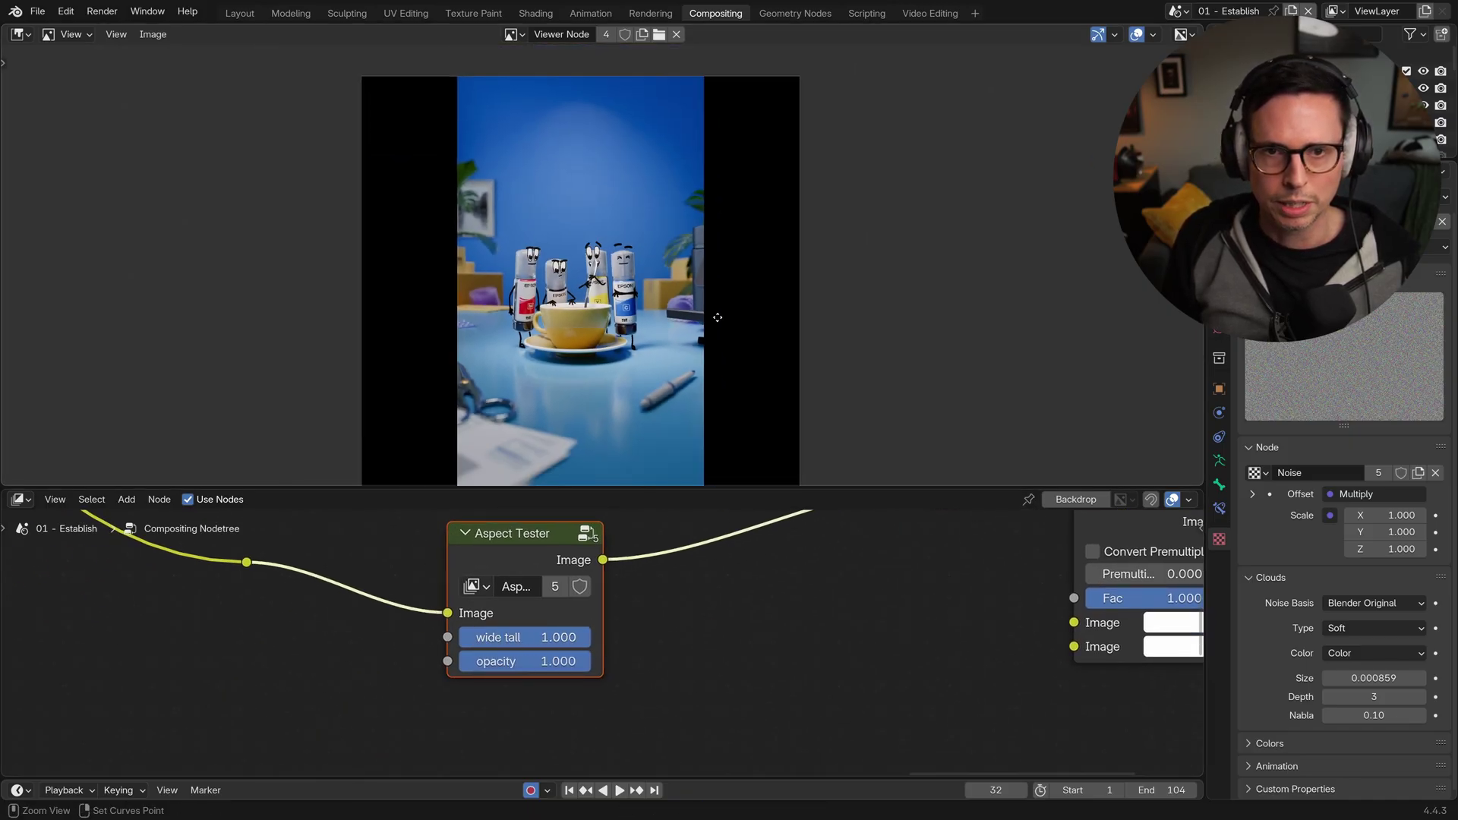
double_click(575, 663)
type(".5")
key("Return")
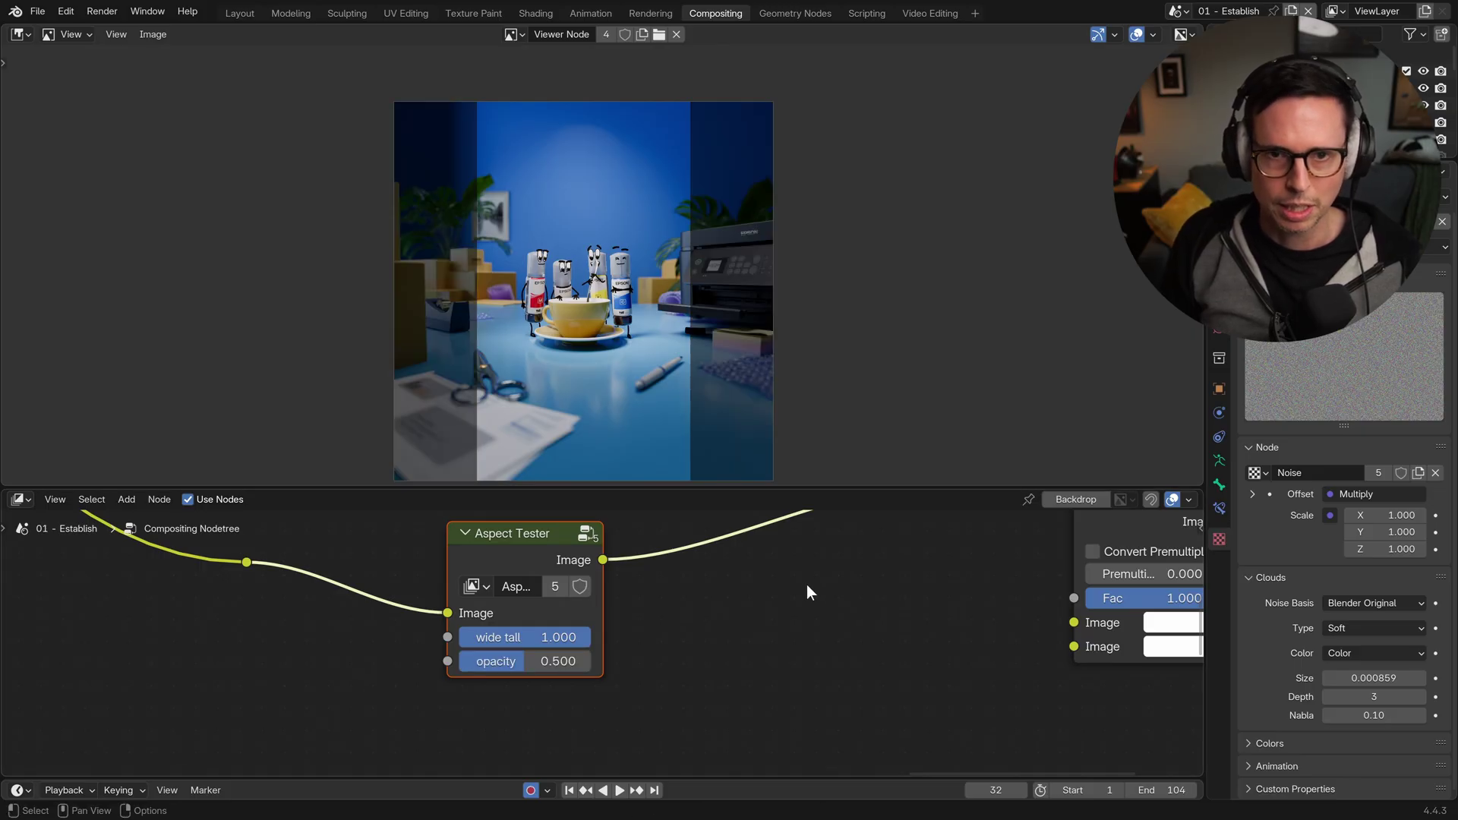
Step: Set the Aspect Tester's wide tall value to 0.5 and its opacity to 1.000, and inspect the overlaid crops
double_click(549, 637)
type(".5")
key("Return")
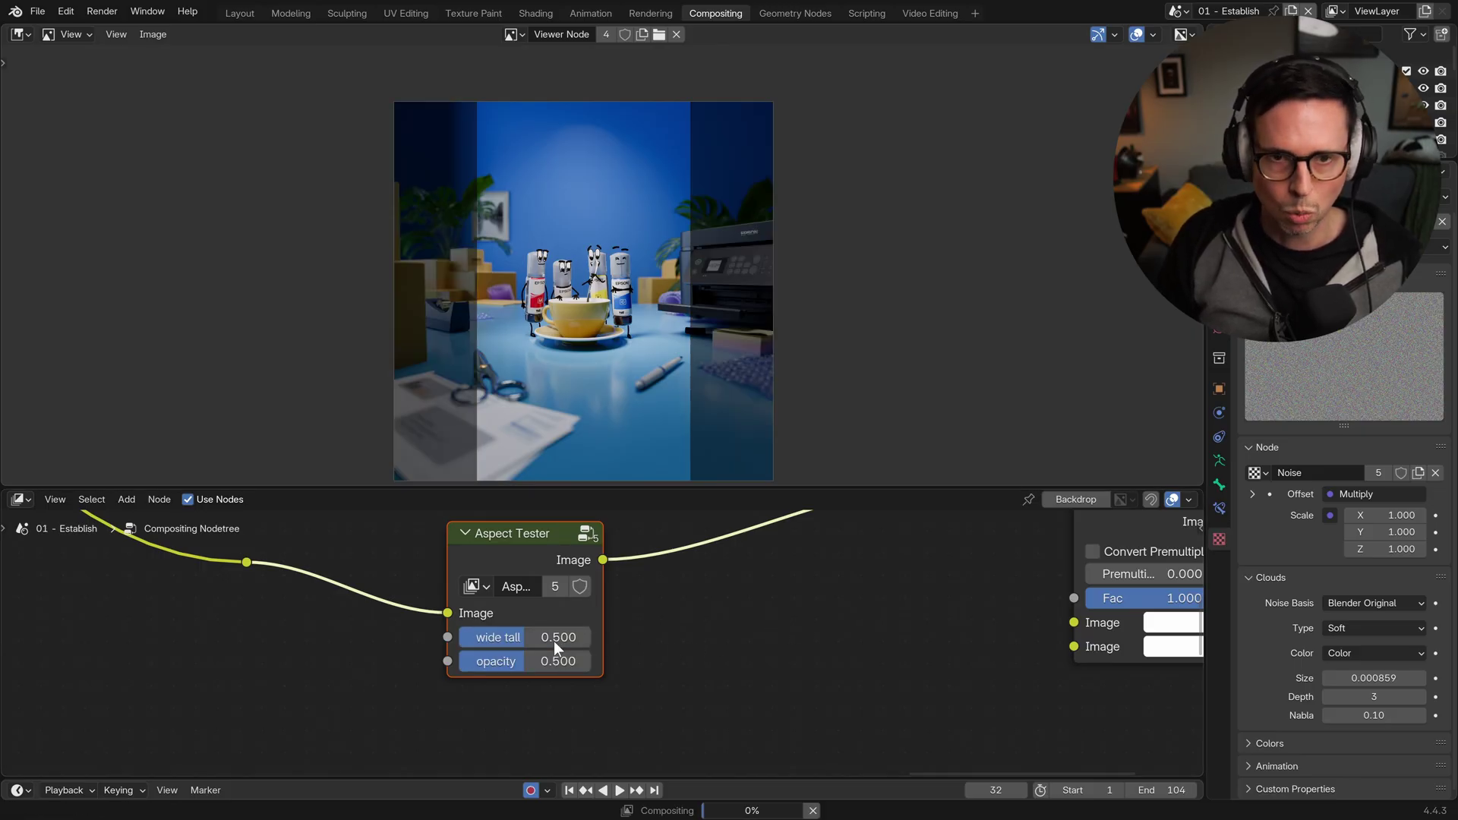
left_click_drag(513, 660, 613, 659)
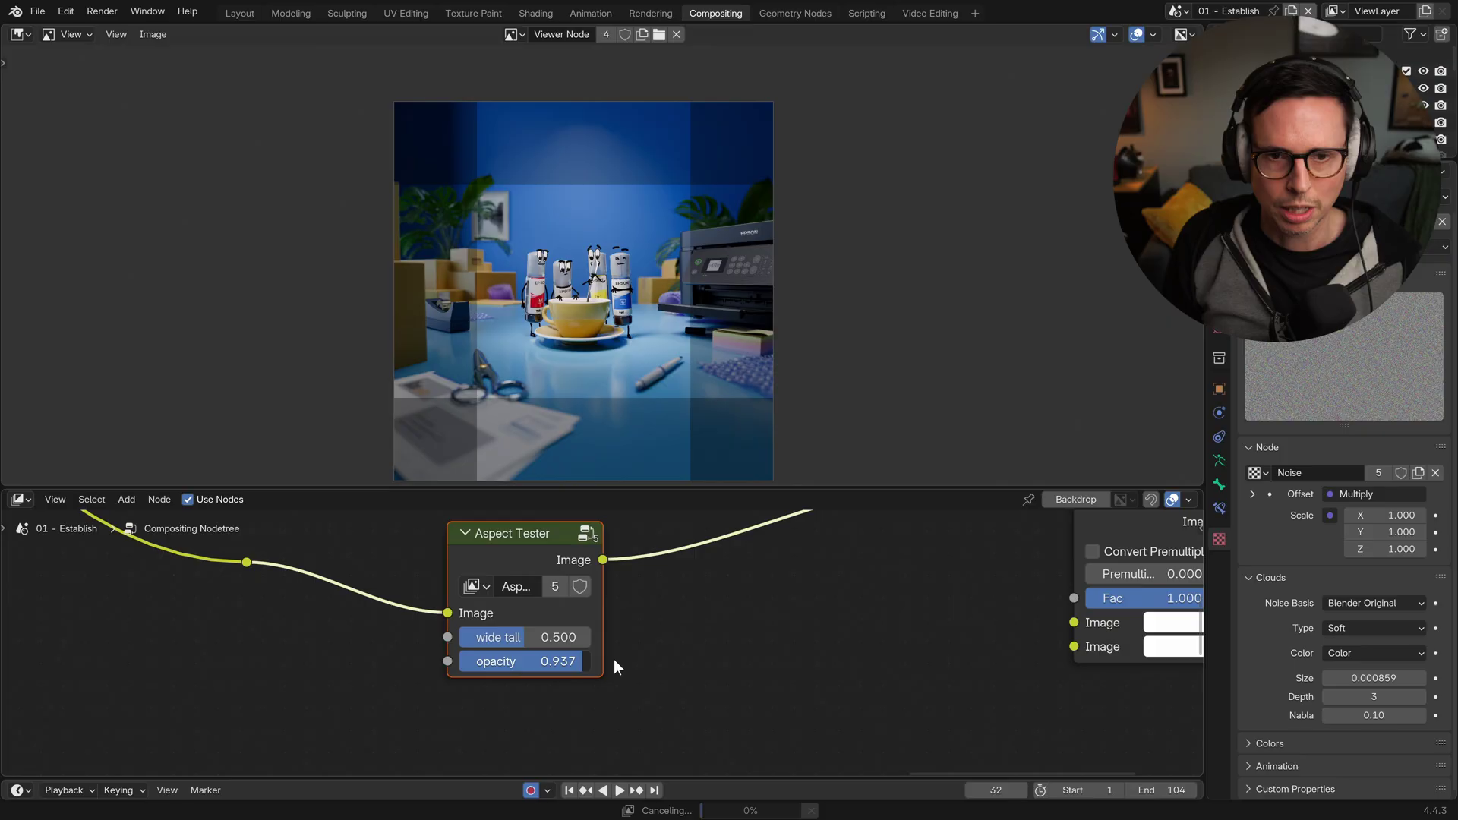
scroll(614, 185, "up", 2)
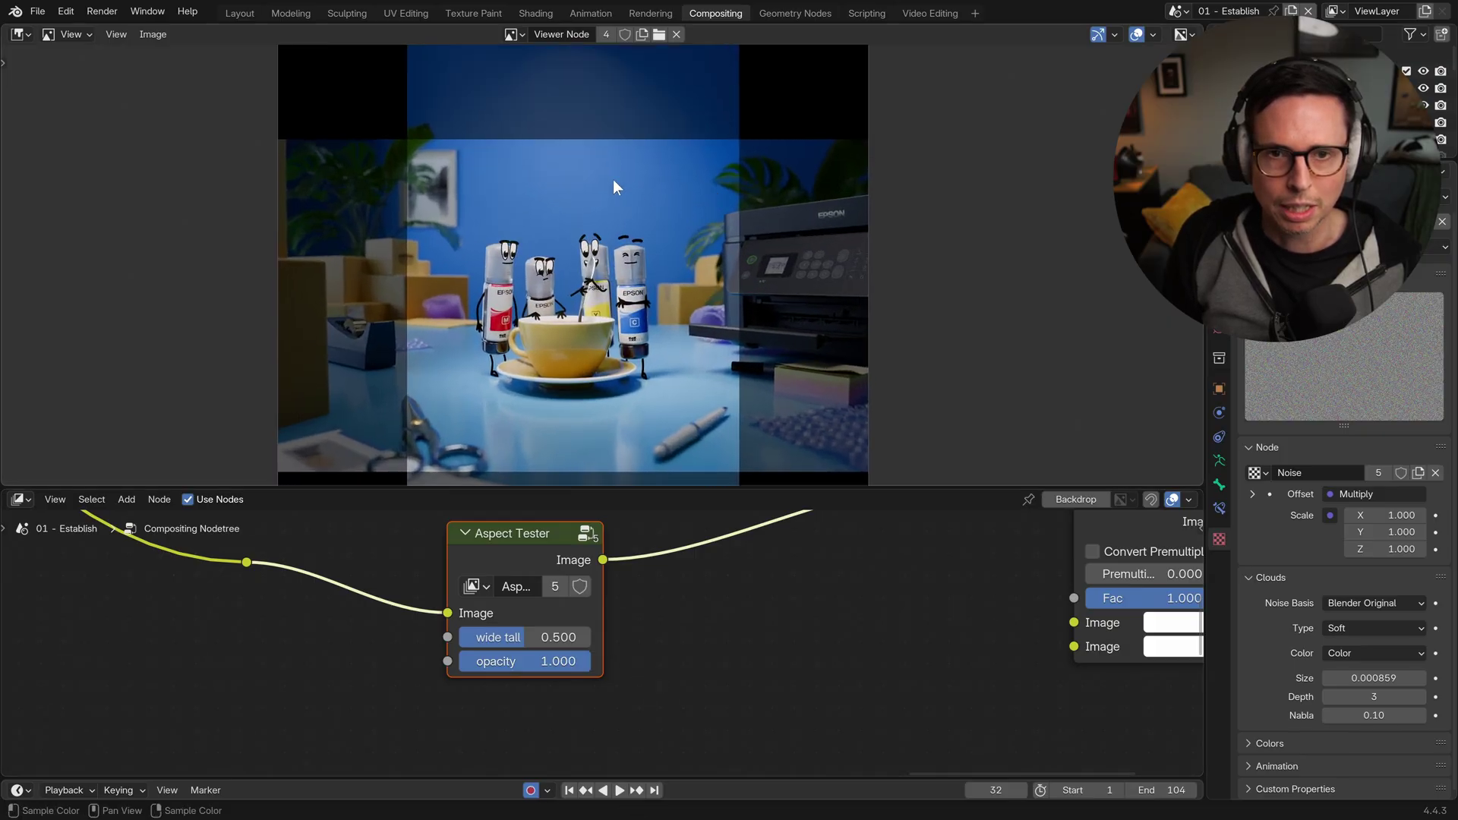
scroll(644, 311, "down", 2)
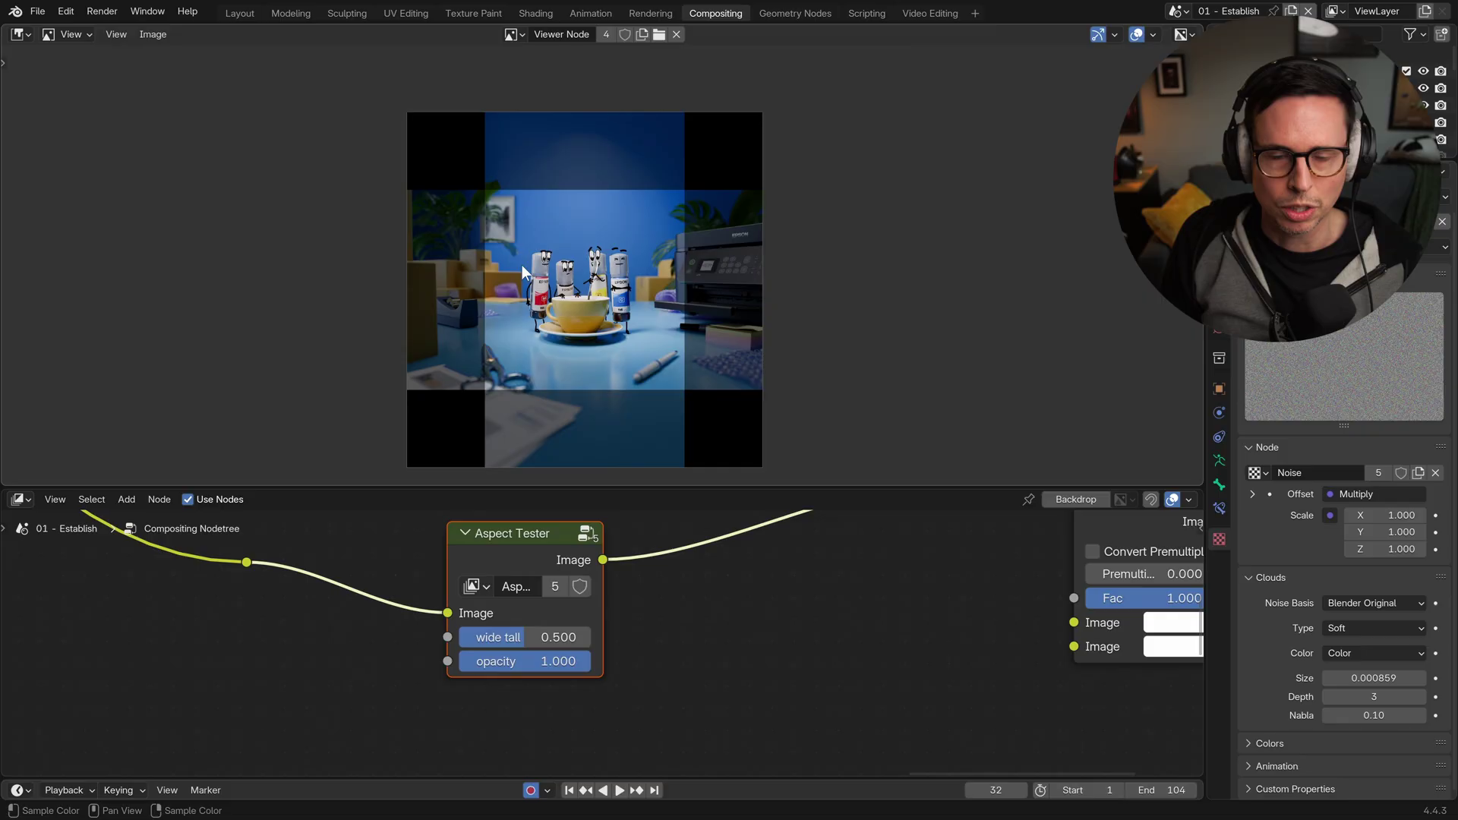
Step: Open the Aspect Tester group with more editor space, examine its Box Mask and Mix nodes, and return to the main node tree
middle_click_drag(660, 547, 661, 611)
left_click(522, 627)
scroll(553, 637, "down", 4)
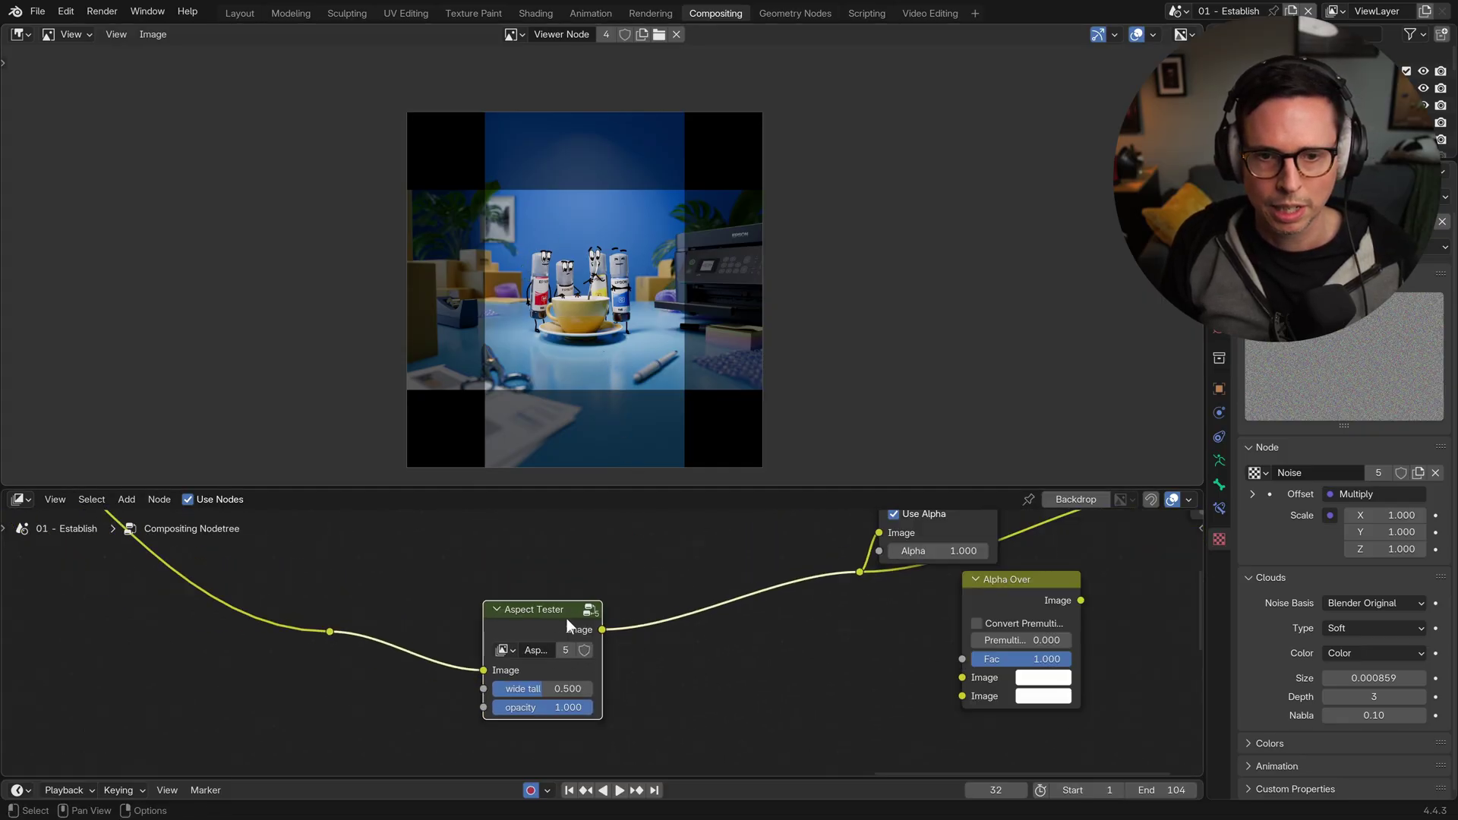
left_click_drag(616, 488, 617, 334)
key("Tab")
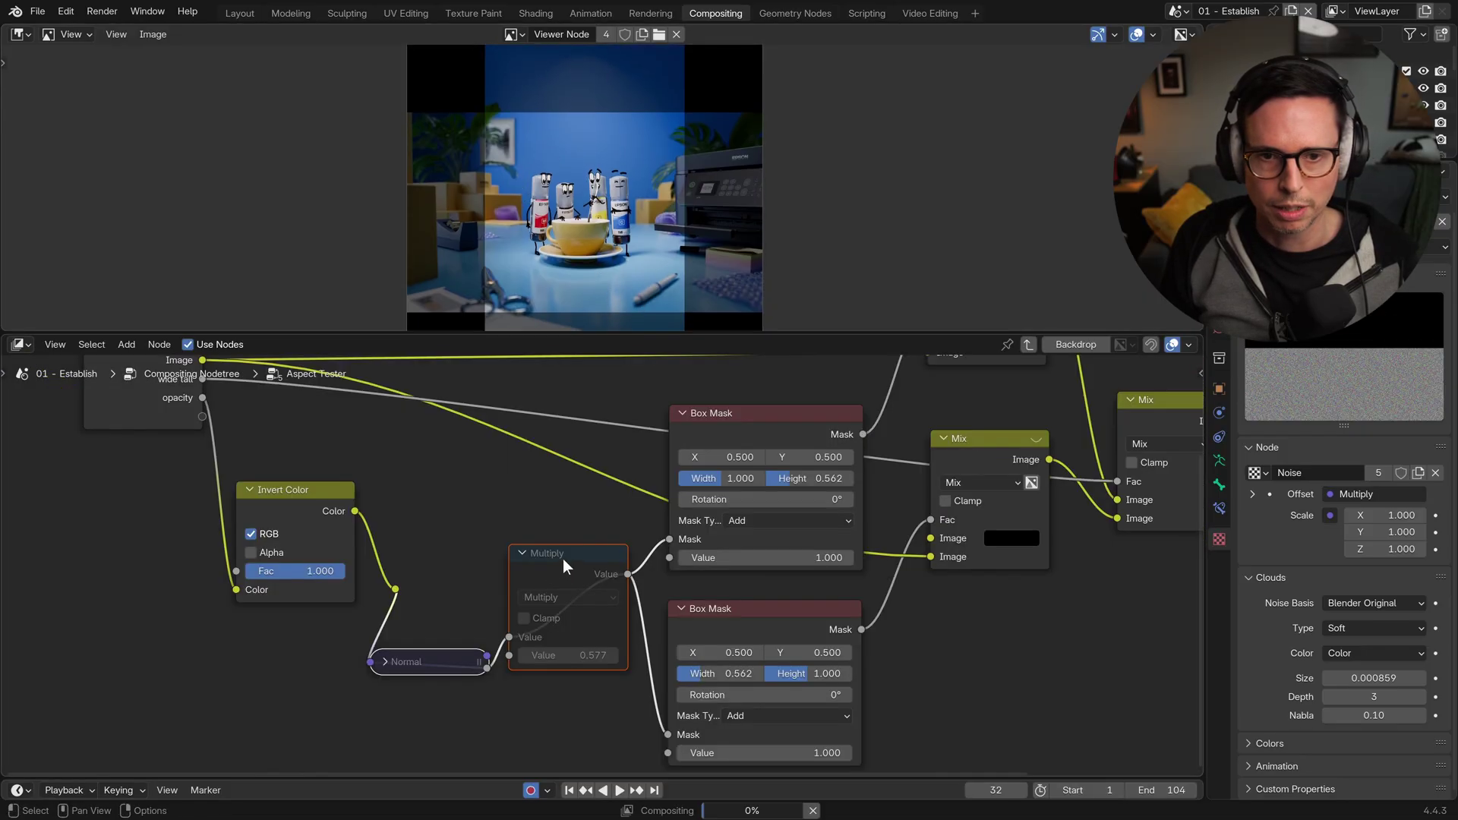
left_click(625, 480)
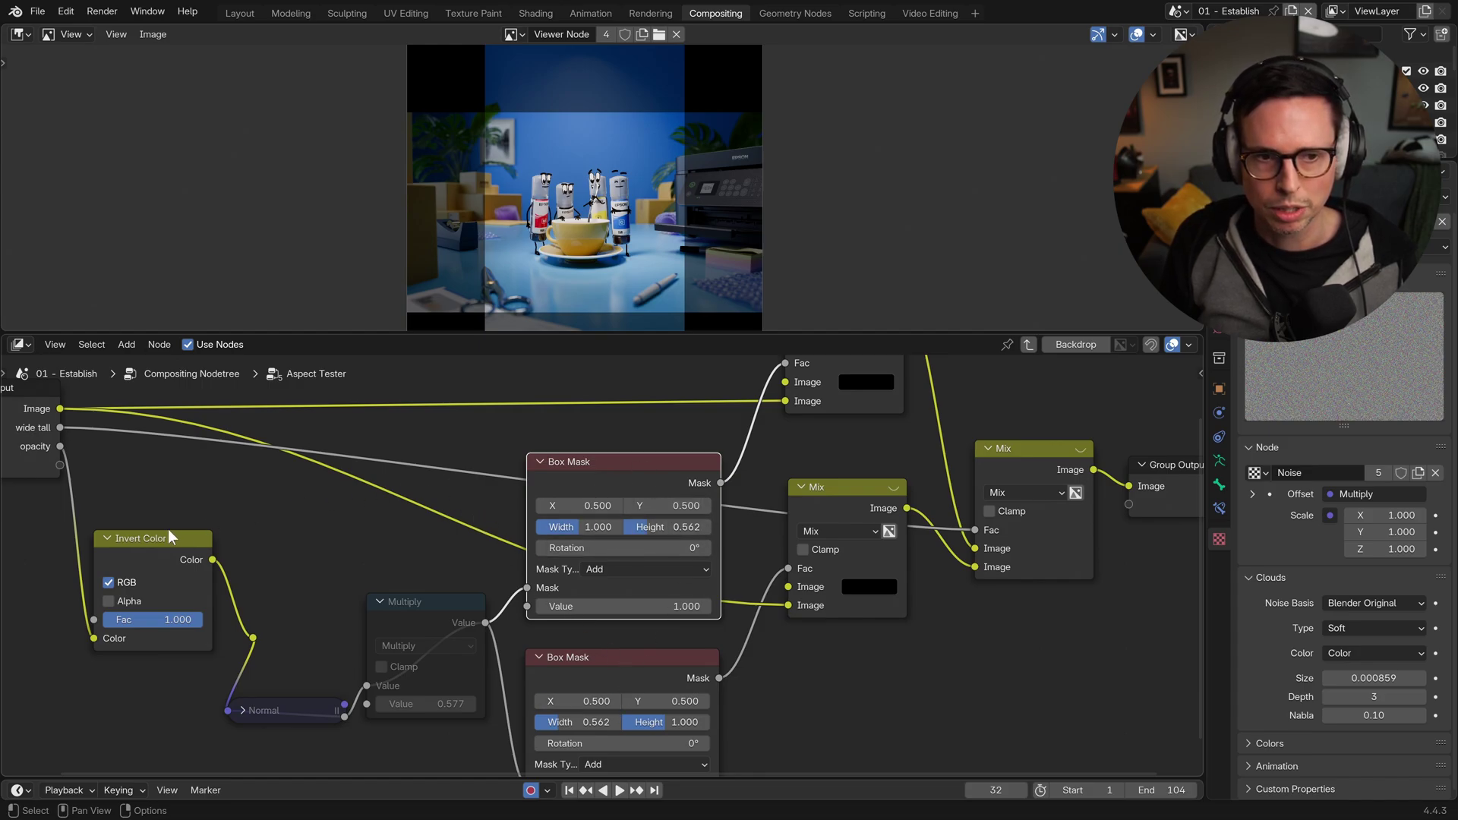
middle_click_drag(883, 509, 666, 649)
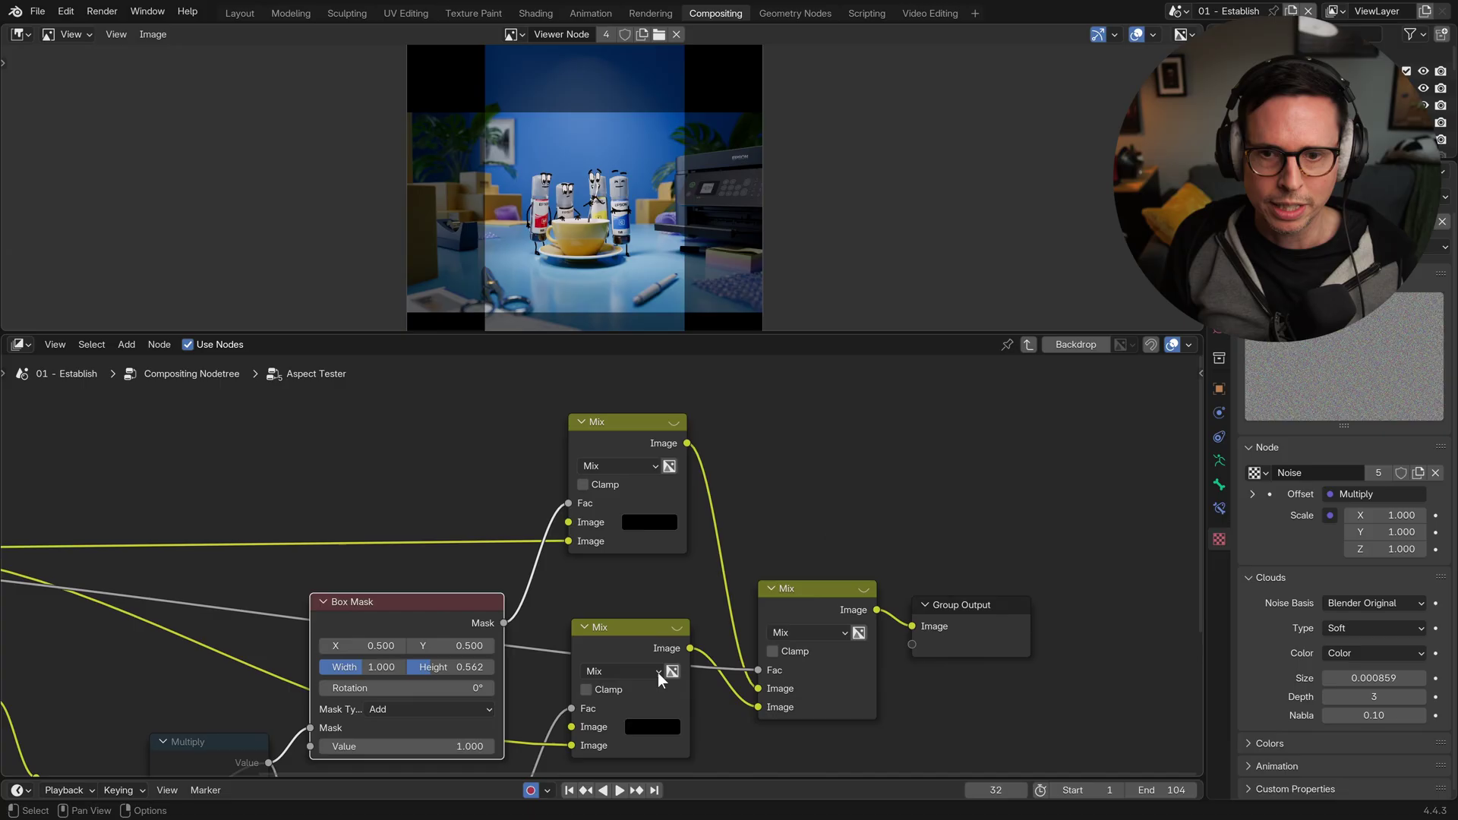
key("ctrl+Tab")
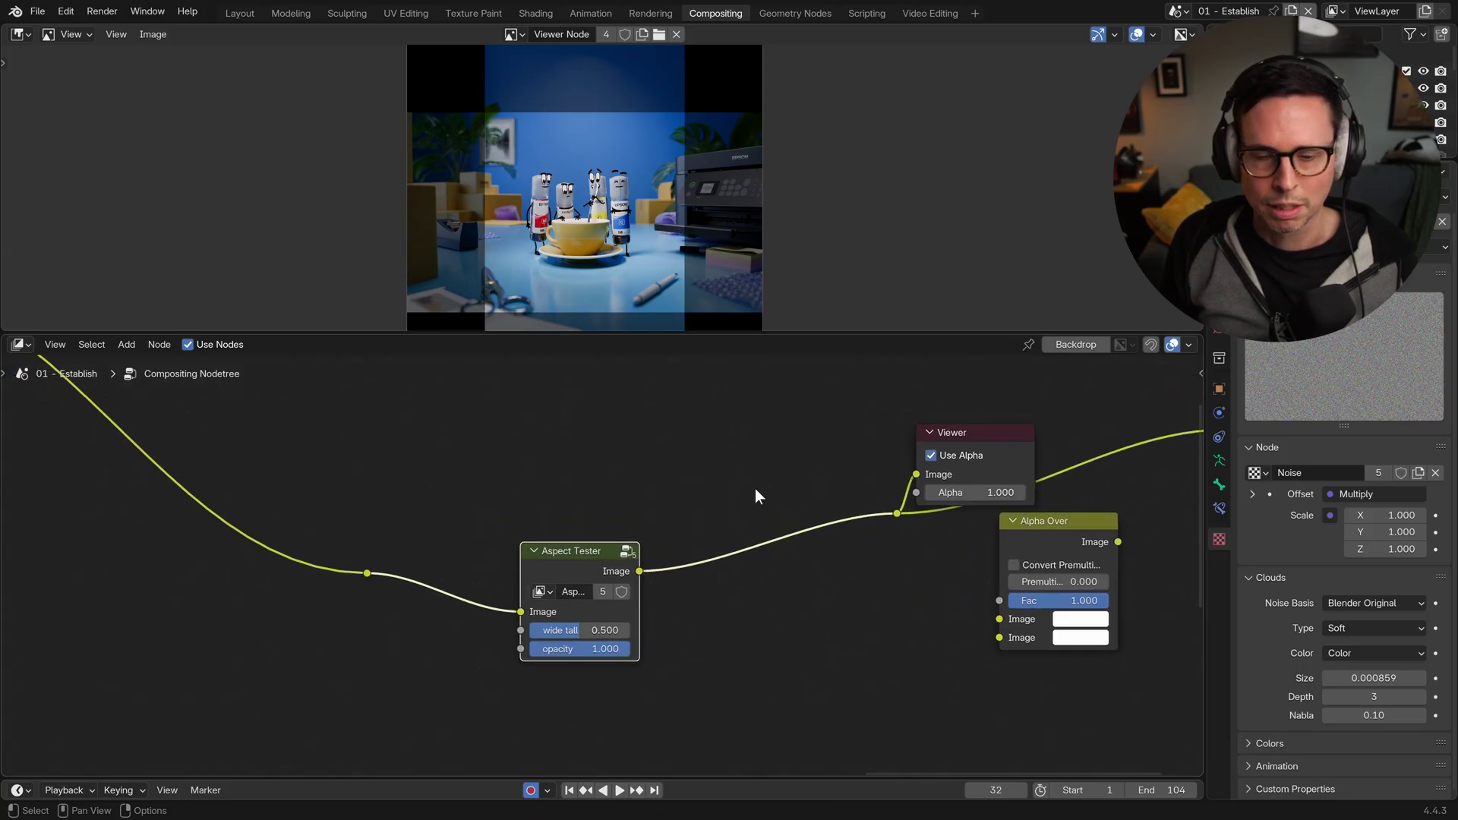
middle_click_drag(631, 620, 581, 567, "ctrl")
left_click_drag(560, 567, 581, 540)
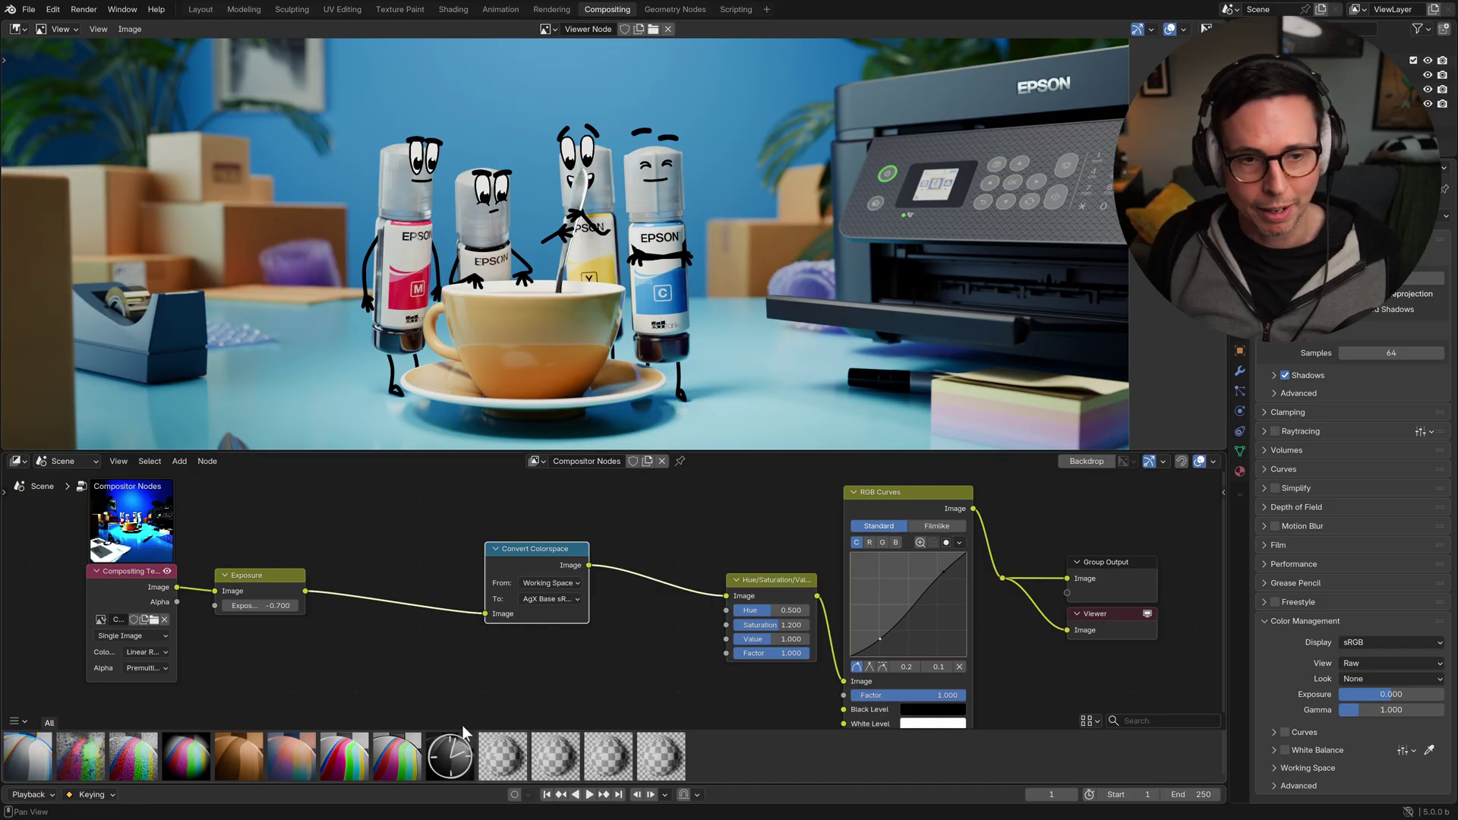
Step: Insert the Sensor Noise asset between the Exposure and Convert Colorspace nodes, and toggle it off and on to compare
left_click(264, 585)
left_click_drag(263, 585, 278, 568)
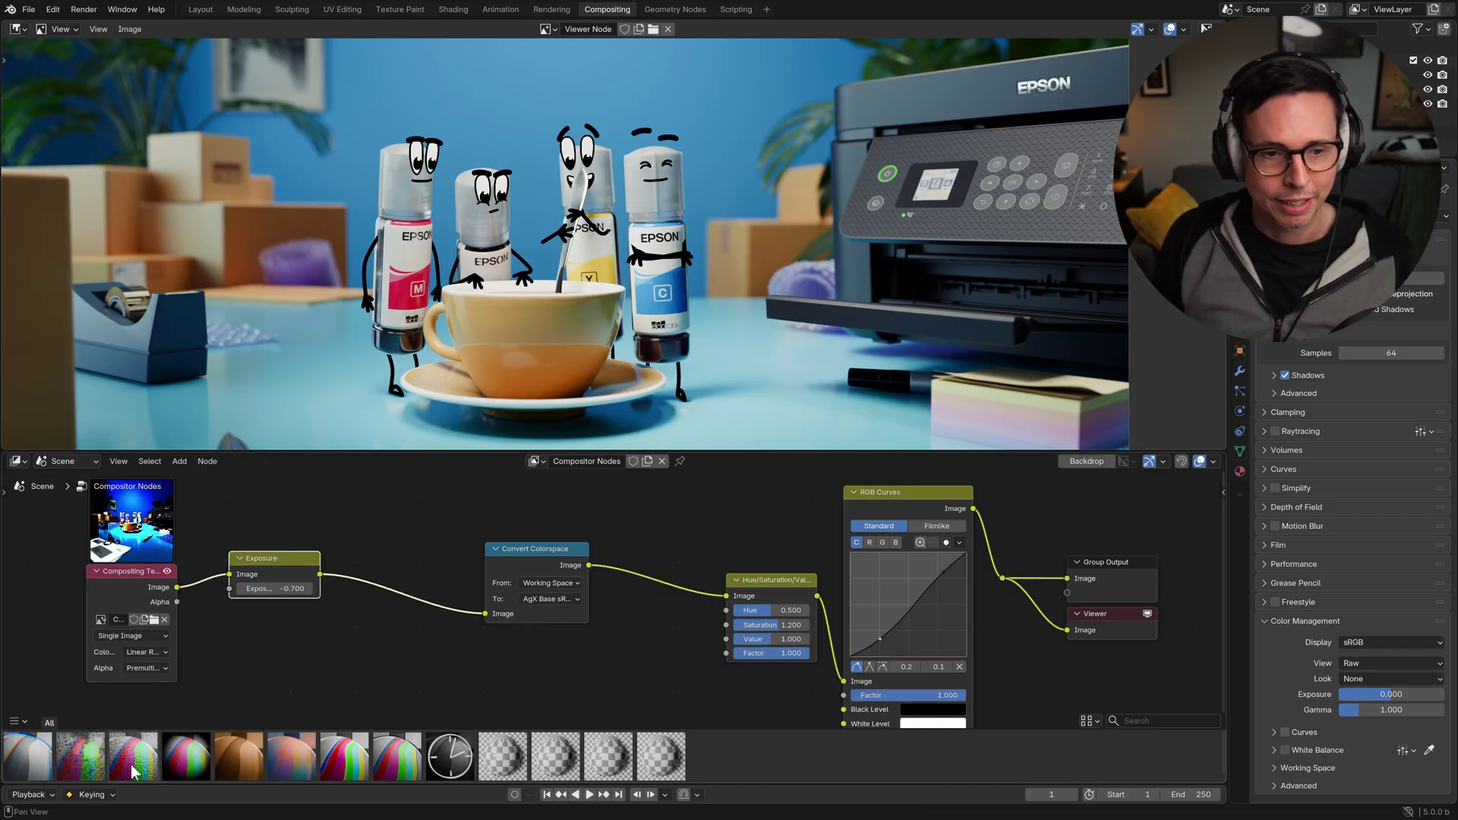
left_click_drag(133, 756, 367, 578)
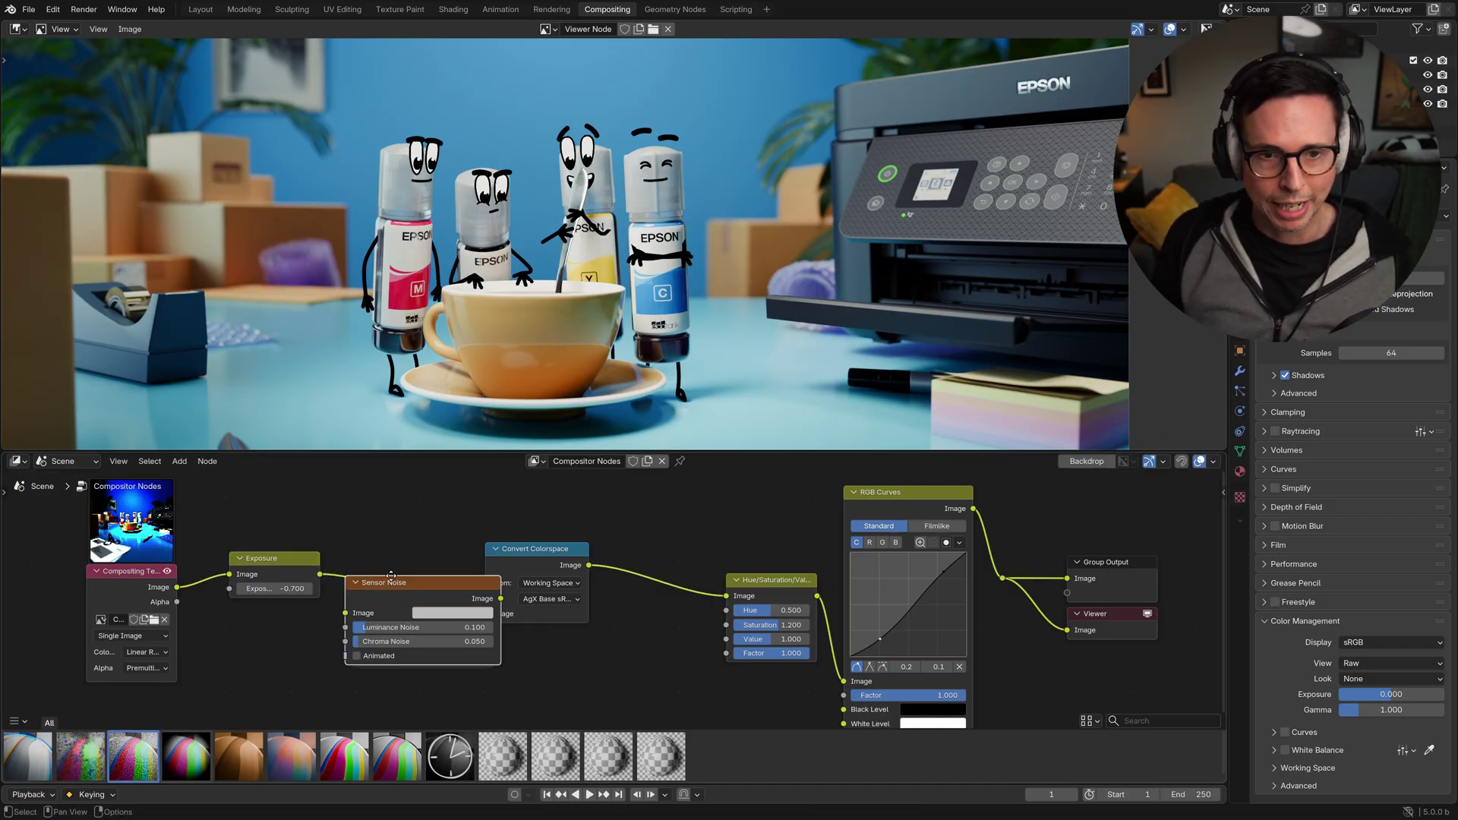
left_click(376, 557)
scroll(491, 406, "up", 4)
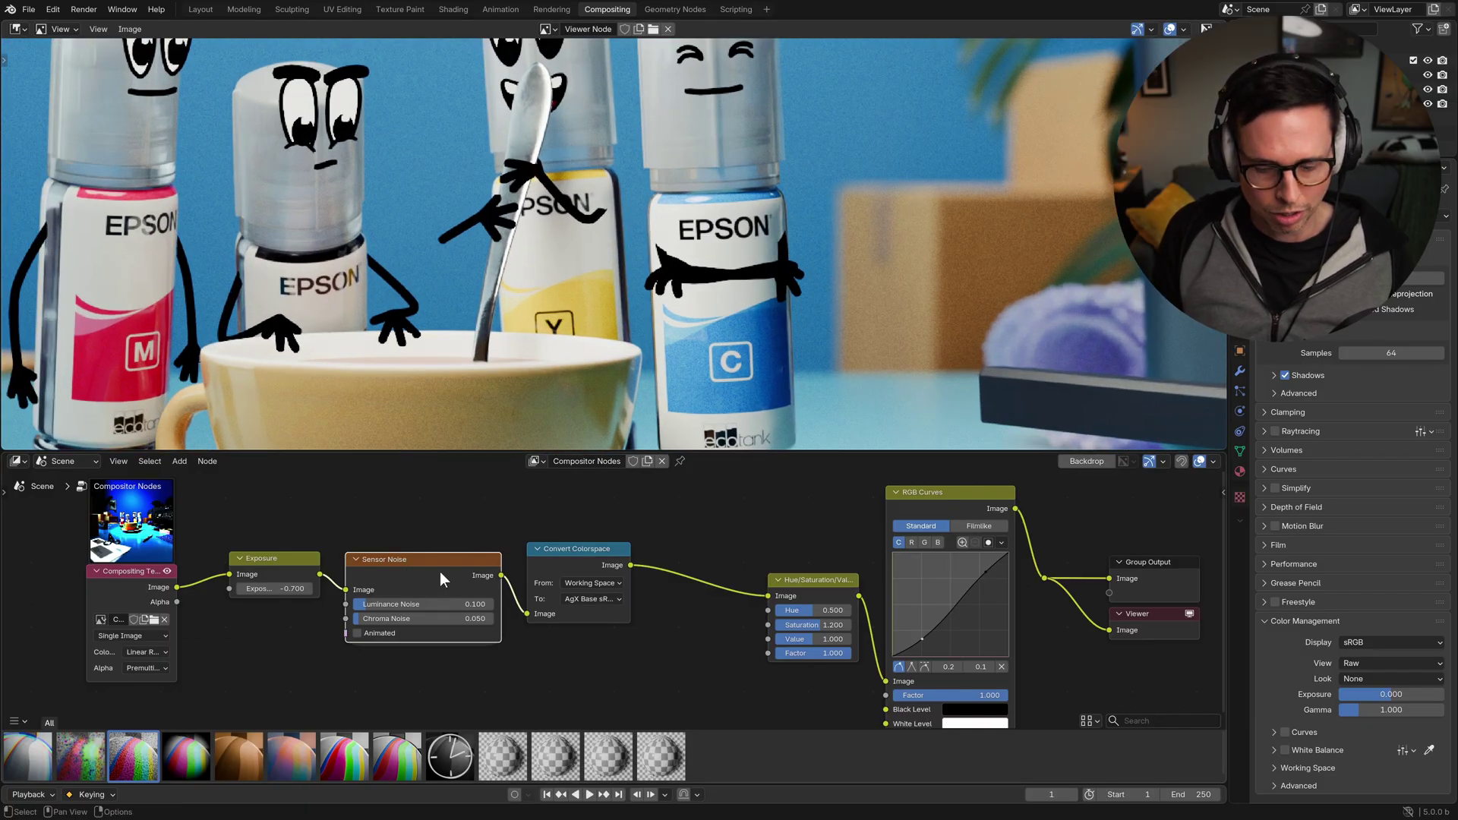
key("m")
key("m")
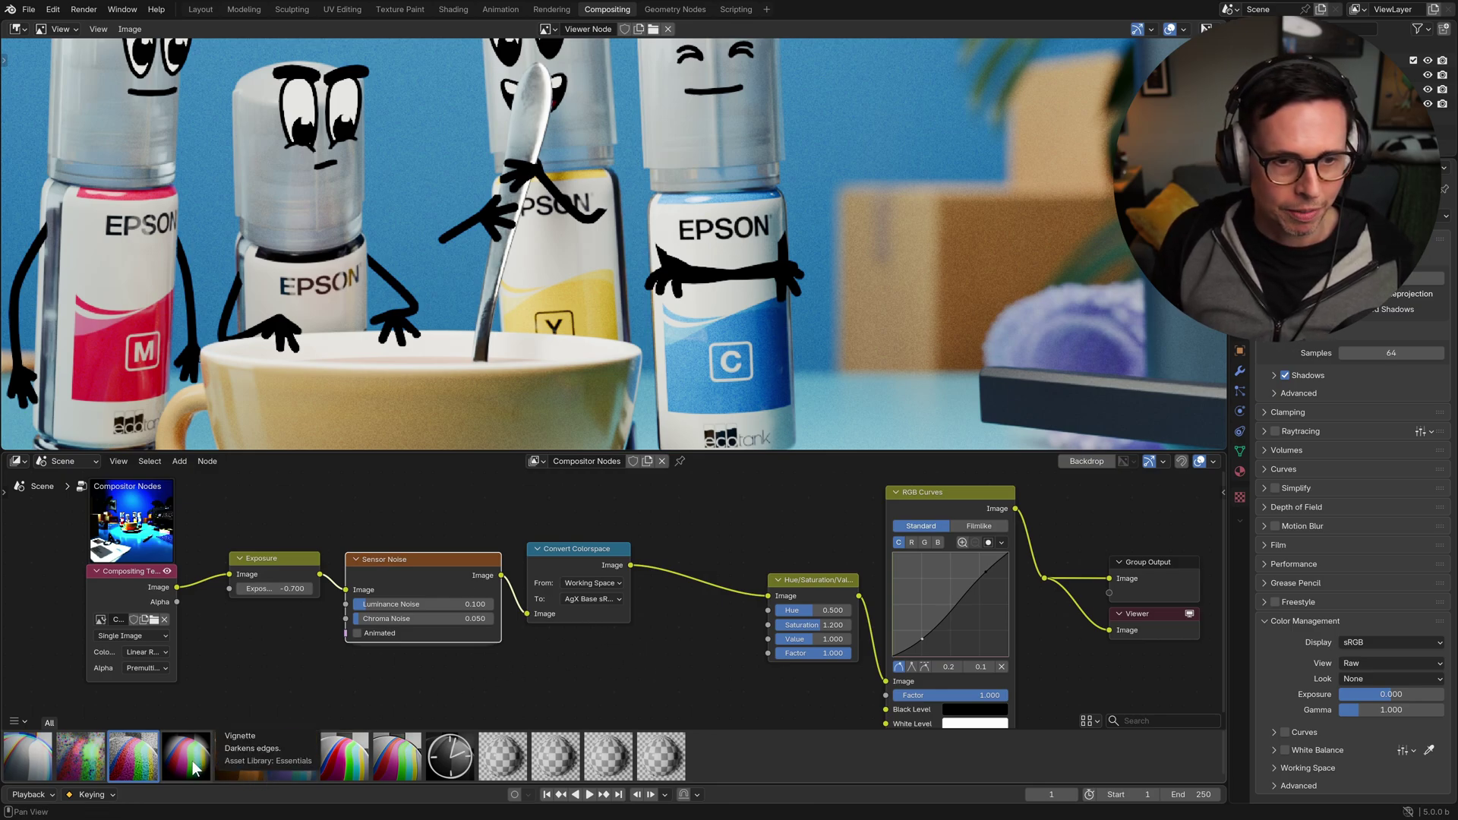
Step: Insert the Vignette asset between the Exposure and Sensor Noise nodes and view its effect on the whole image
left_click_drag(197, 762, 328, 580)
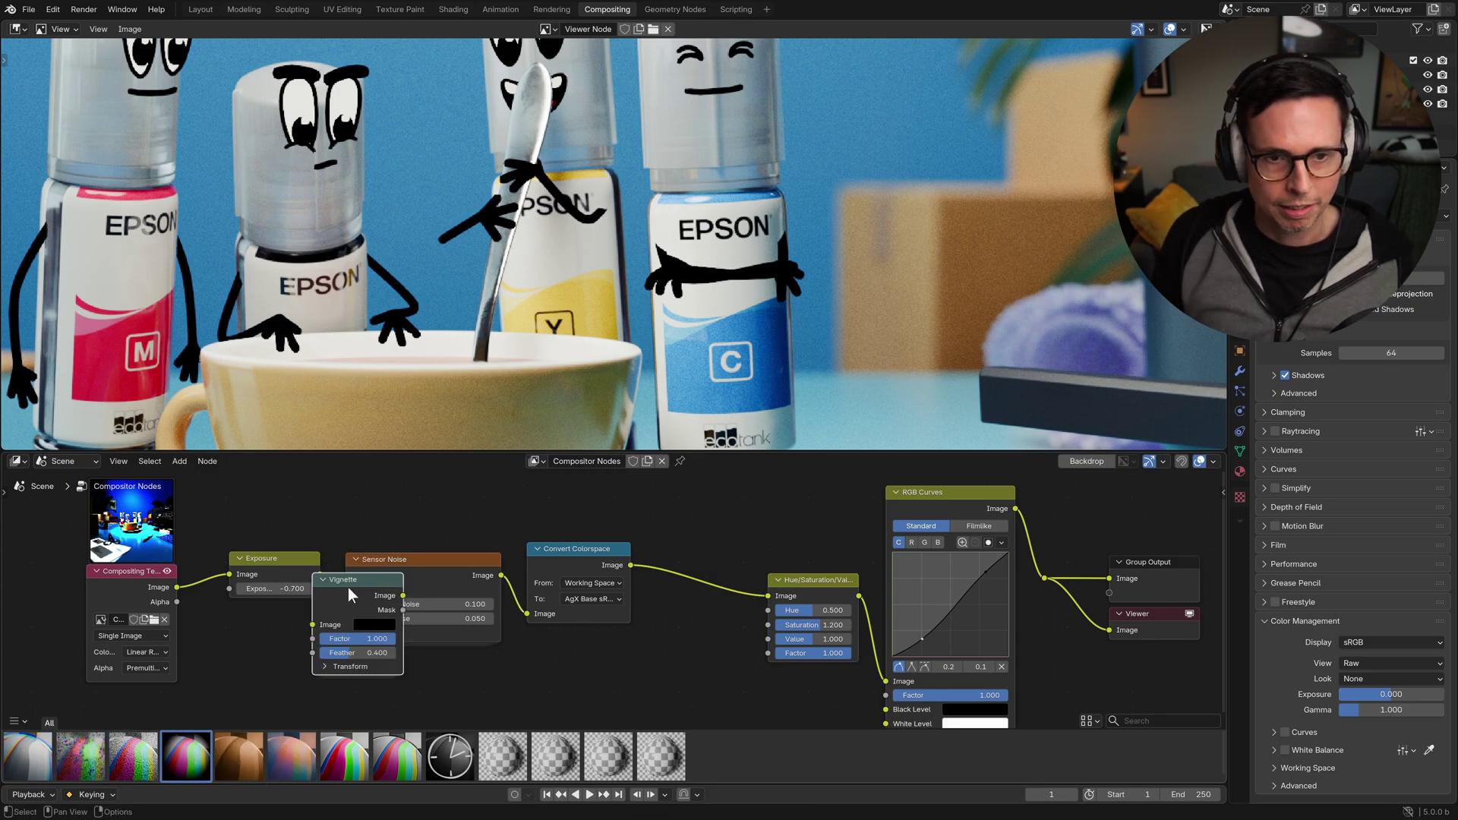
left_click(343, 564)
middle_click_drag(744, 243, 747, 206, "ctrl")
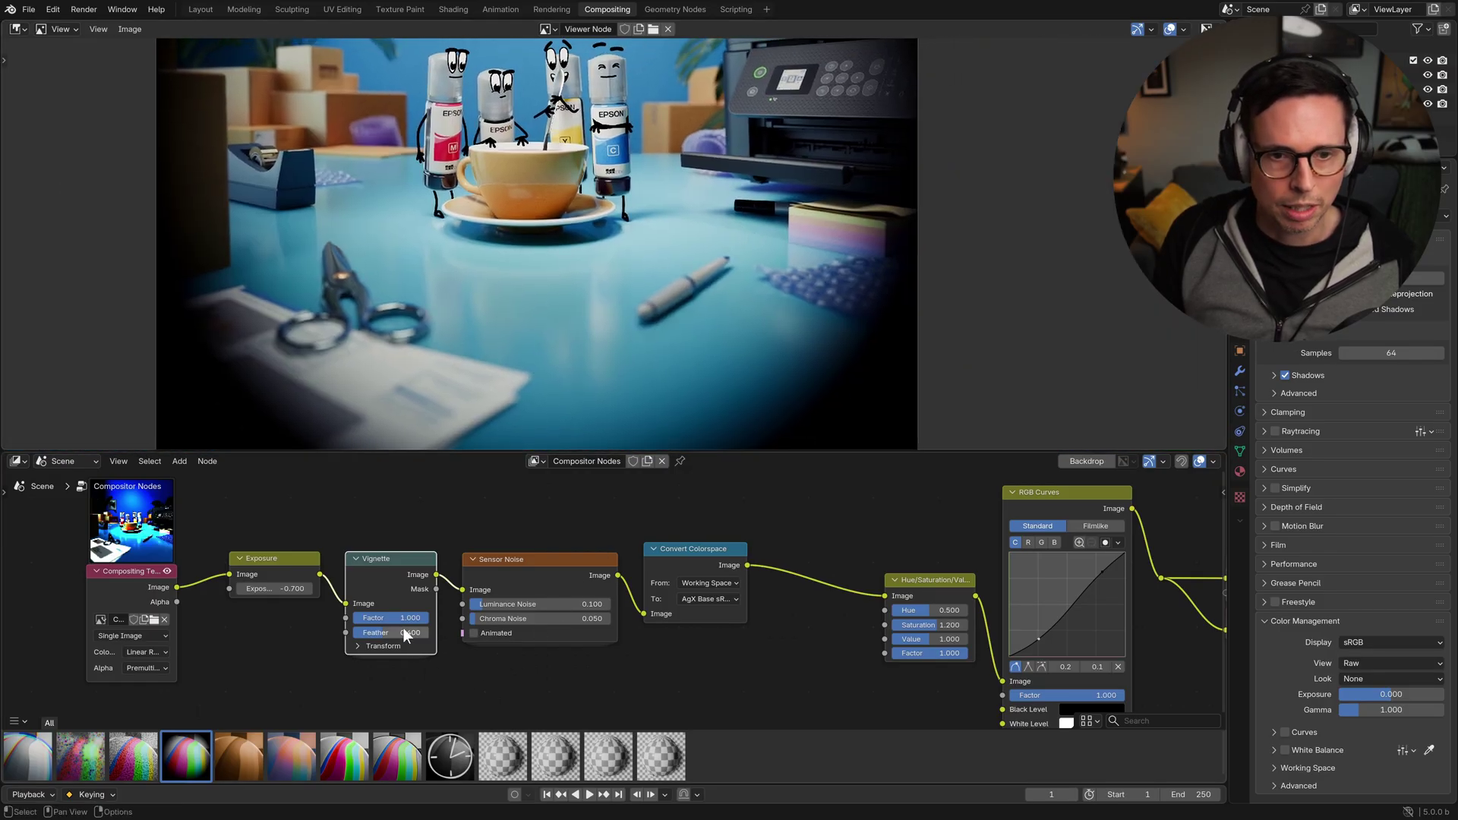
Step: Set both Scale values in the Vignette node's Transform settings to 1 and its Feather to 0.748
left_click(357, 646)
middle_click_drag(357, 649, 371, 568)
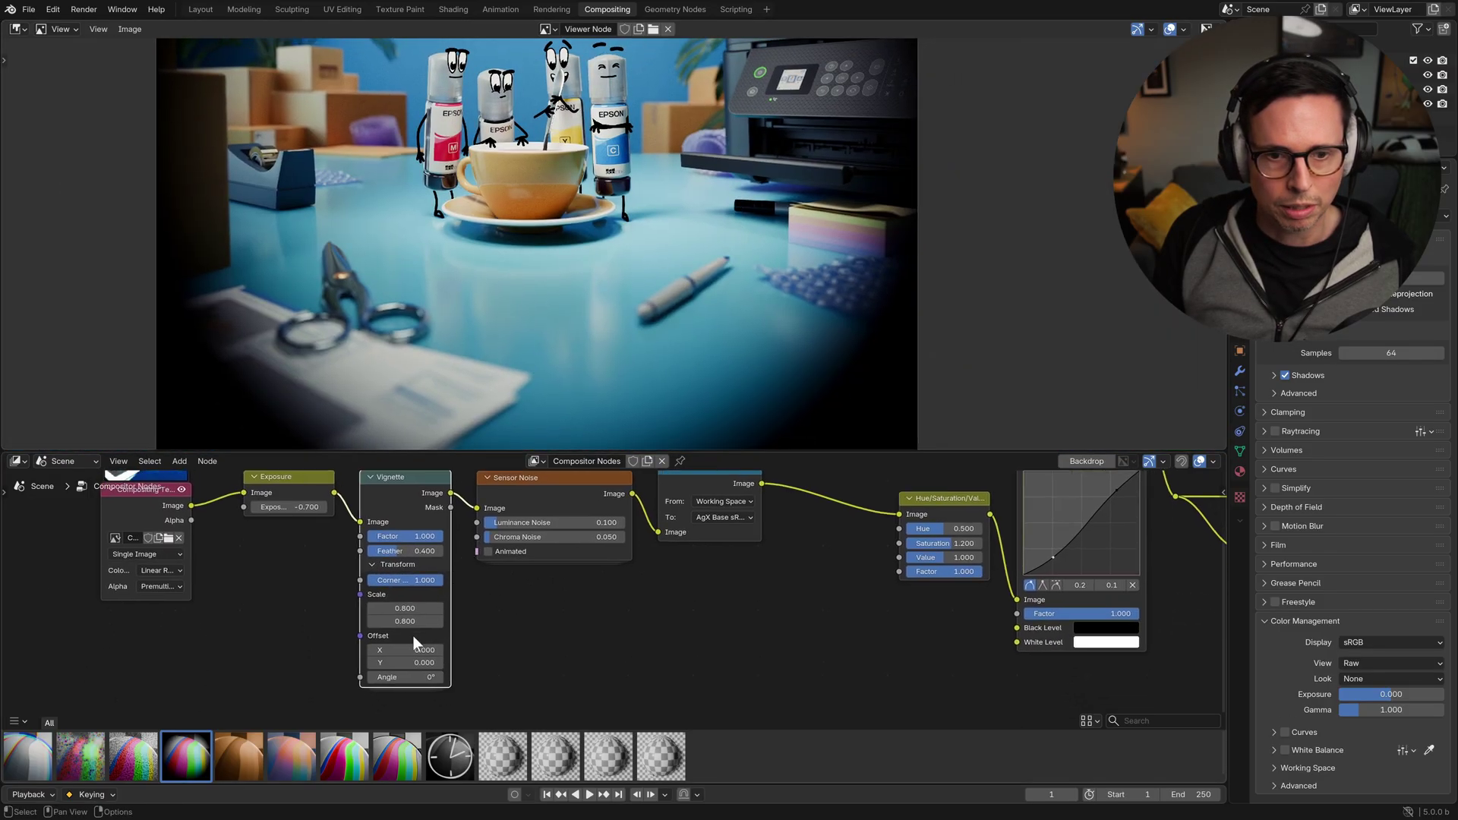
left_click(392, 689)
type("1")
key("Return")
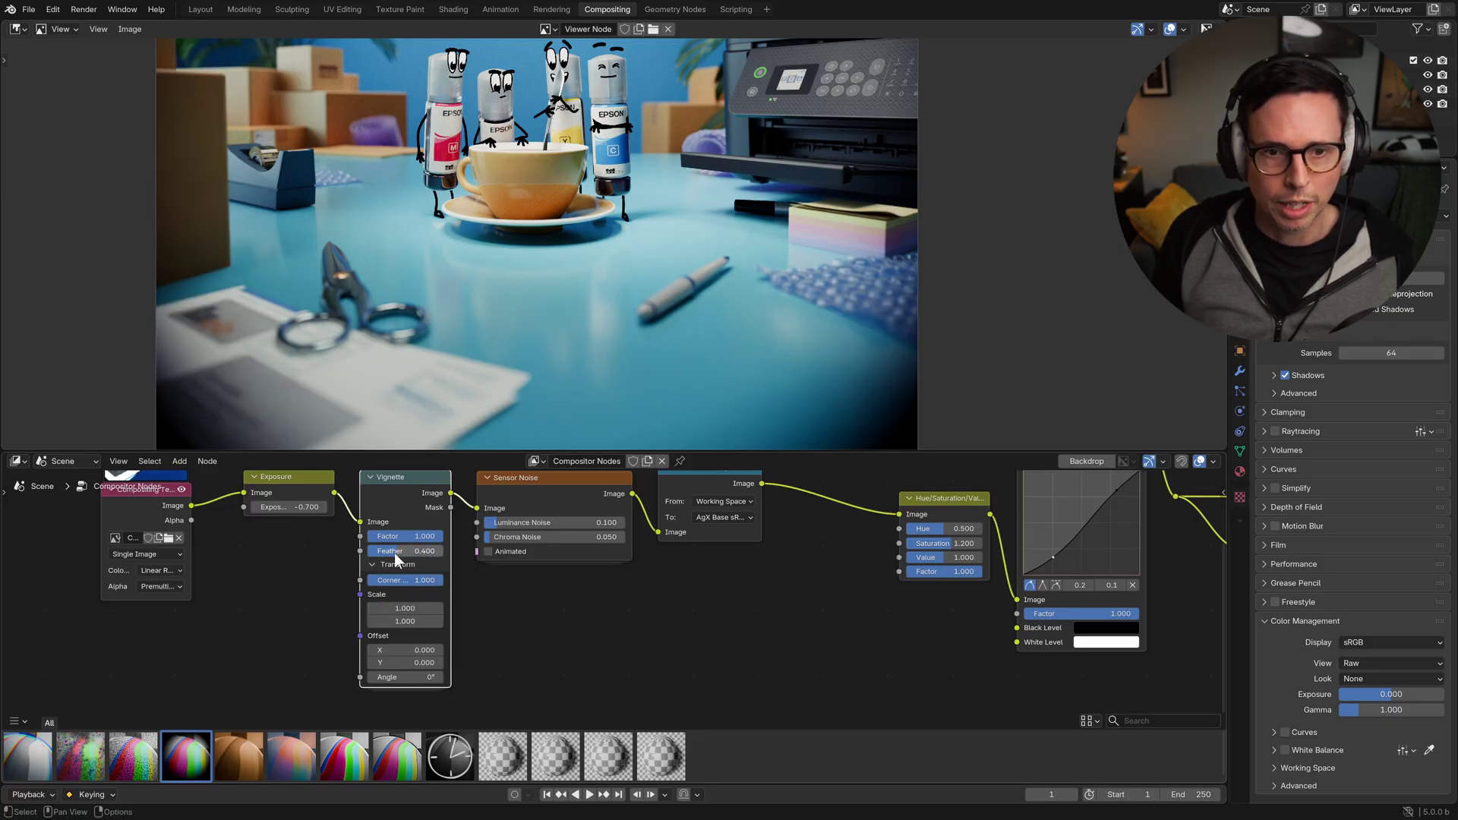
left_click_drag(394, 553, 454, 584)
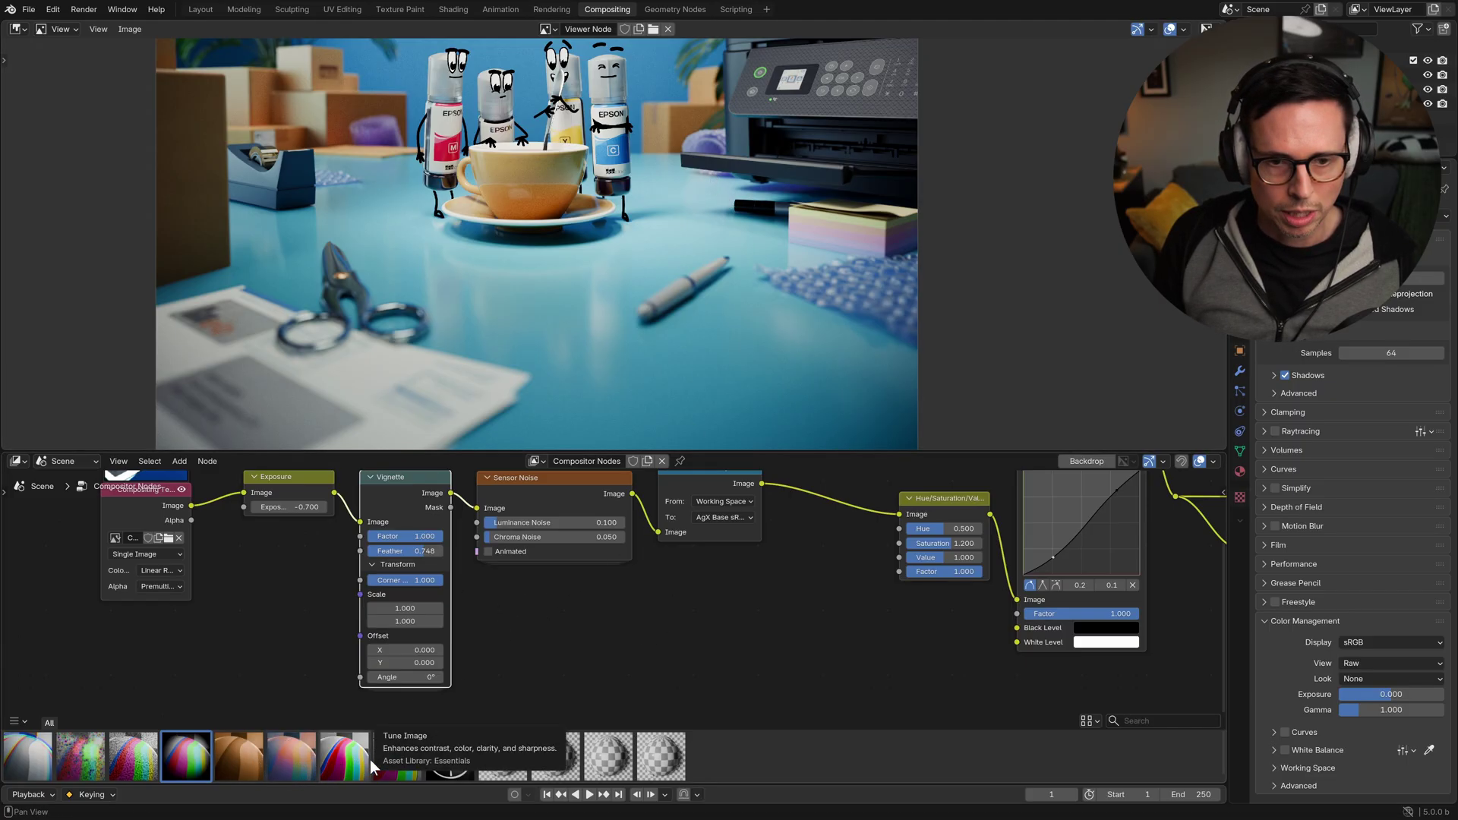
Step: Insert the Unsharp Mask asset between Convert Colorspace and Hue/Saturation/Value, and set its Factor to 0.553
left_click_drag(397, 755, 782, 570)
middle_click_drag(906, 532, 681, 580)
middle_click_drag(567, 575, 604, 609)
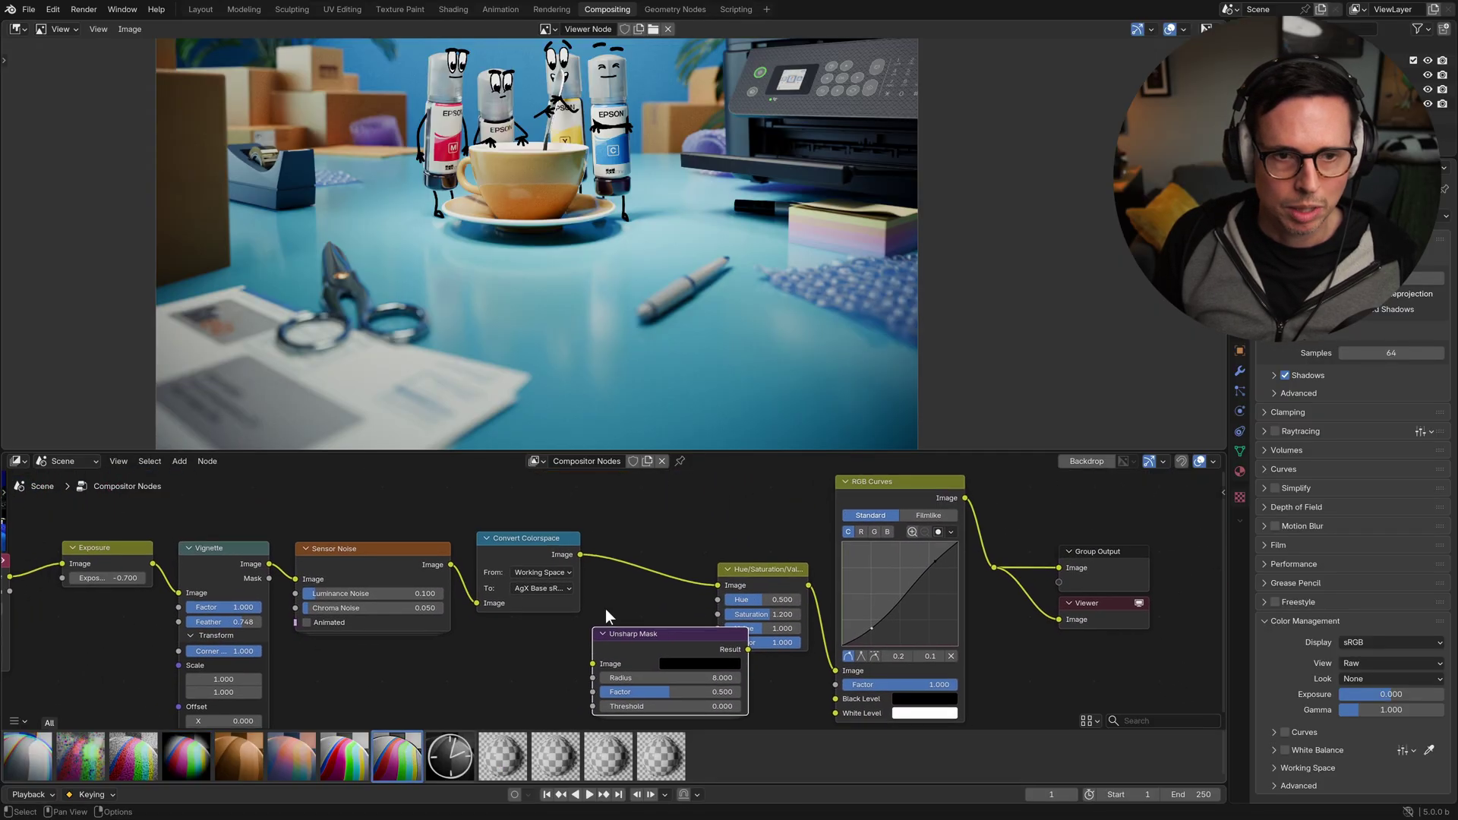
left_click_drag(660, 638, 674, 562)
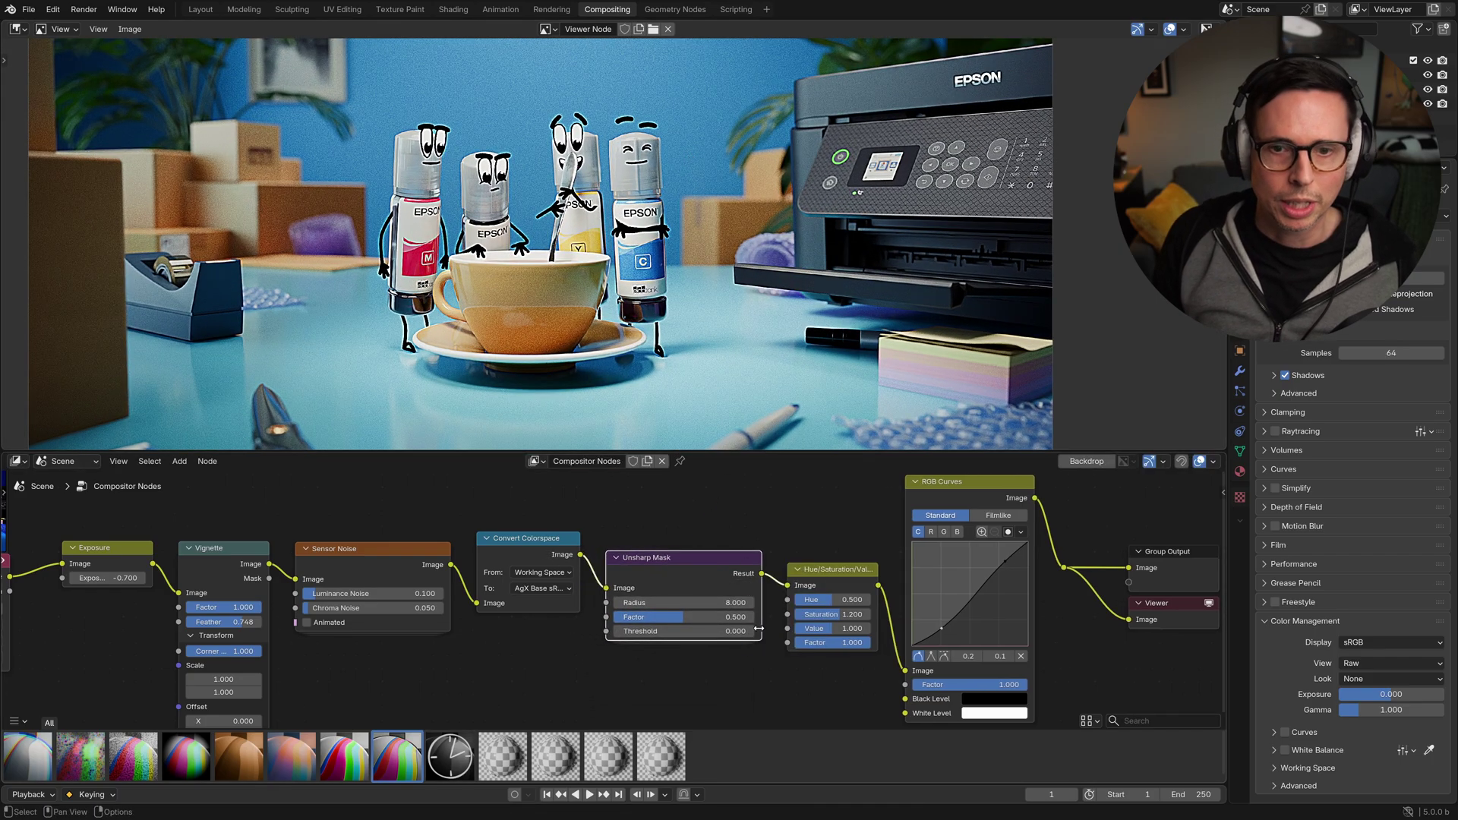
mouse_move(685, 617)
left_mouse_down()
mouse_move(627, 617)
mouse_move(696, 609)
left_mouse_up()
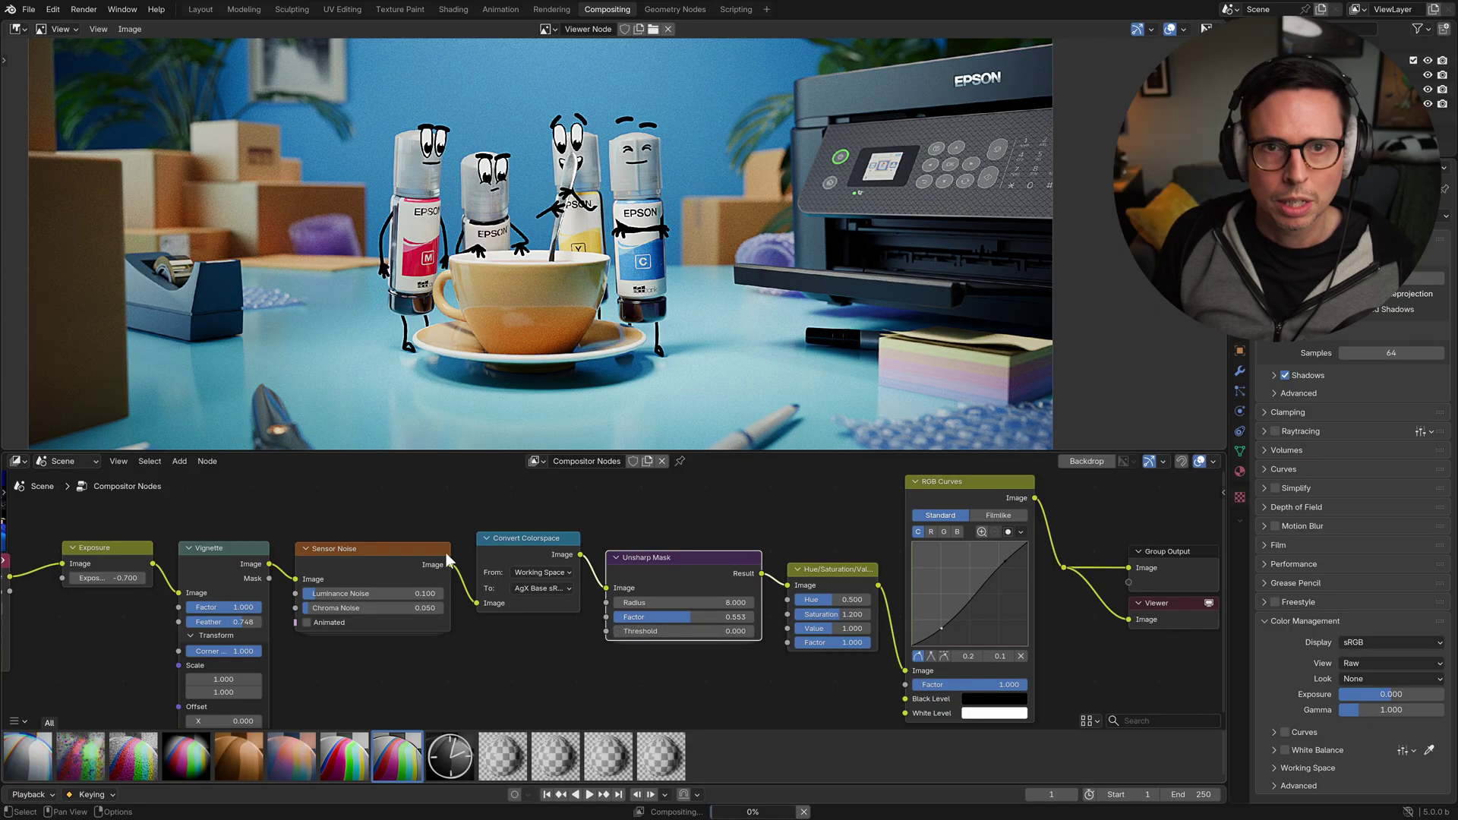
Step: Try the Unsharp Mask node between Sensor Noise and Convert Colorspace, and return it to its place after Convert Colorspace
left_click_drag(696, 558, 459, 589, "alt")
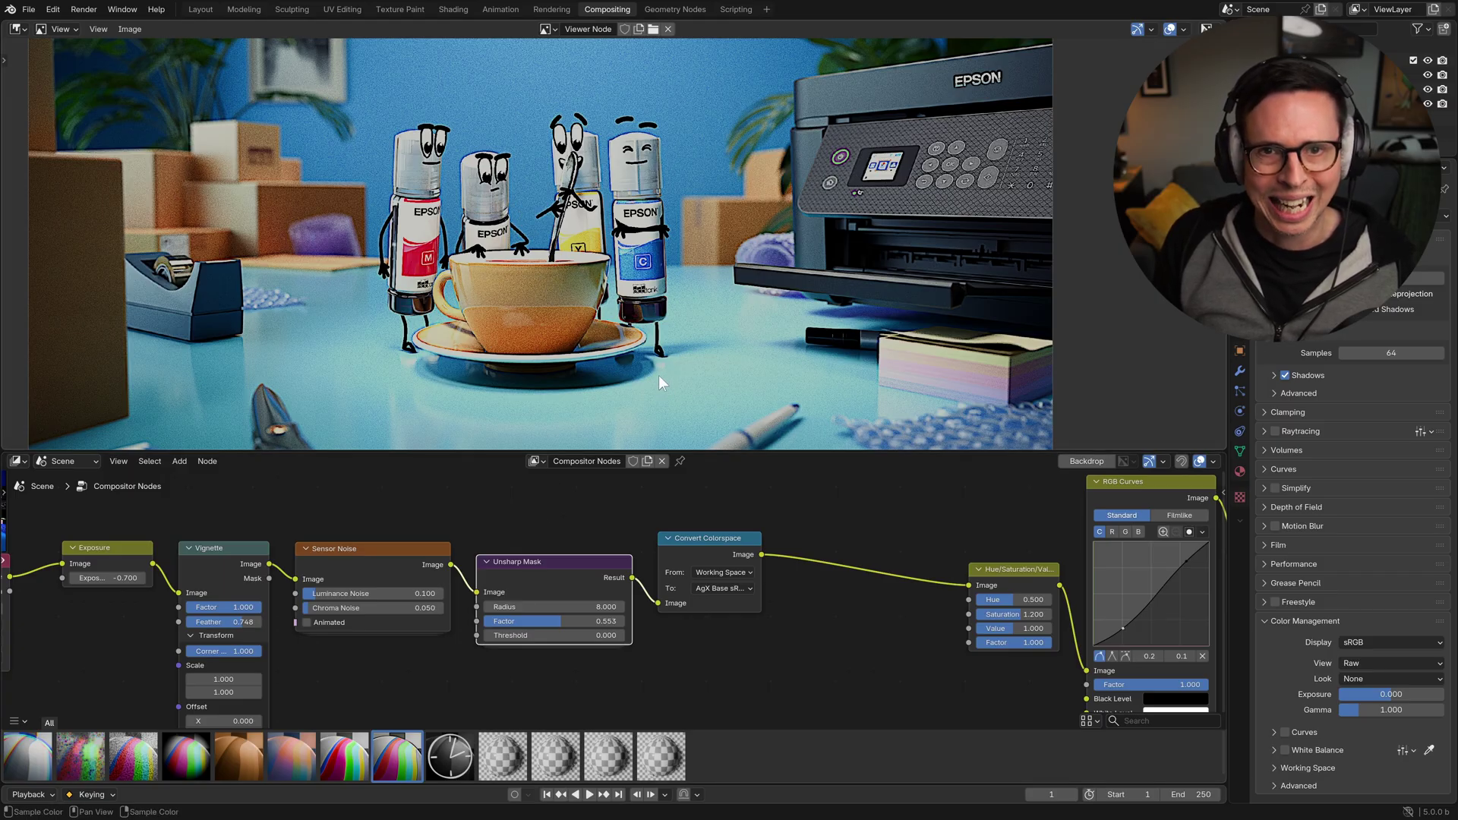
left_click_drag(554, 582, 851, 577, "alt")
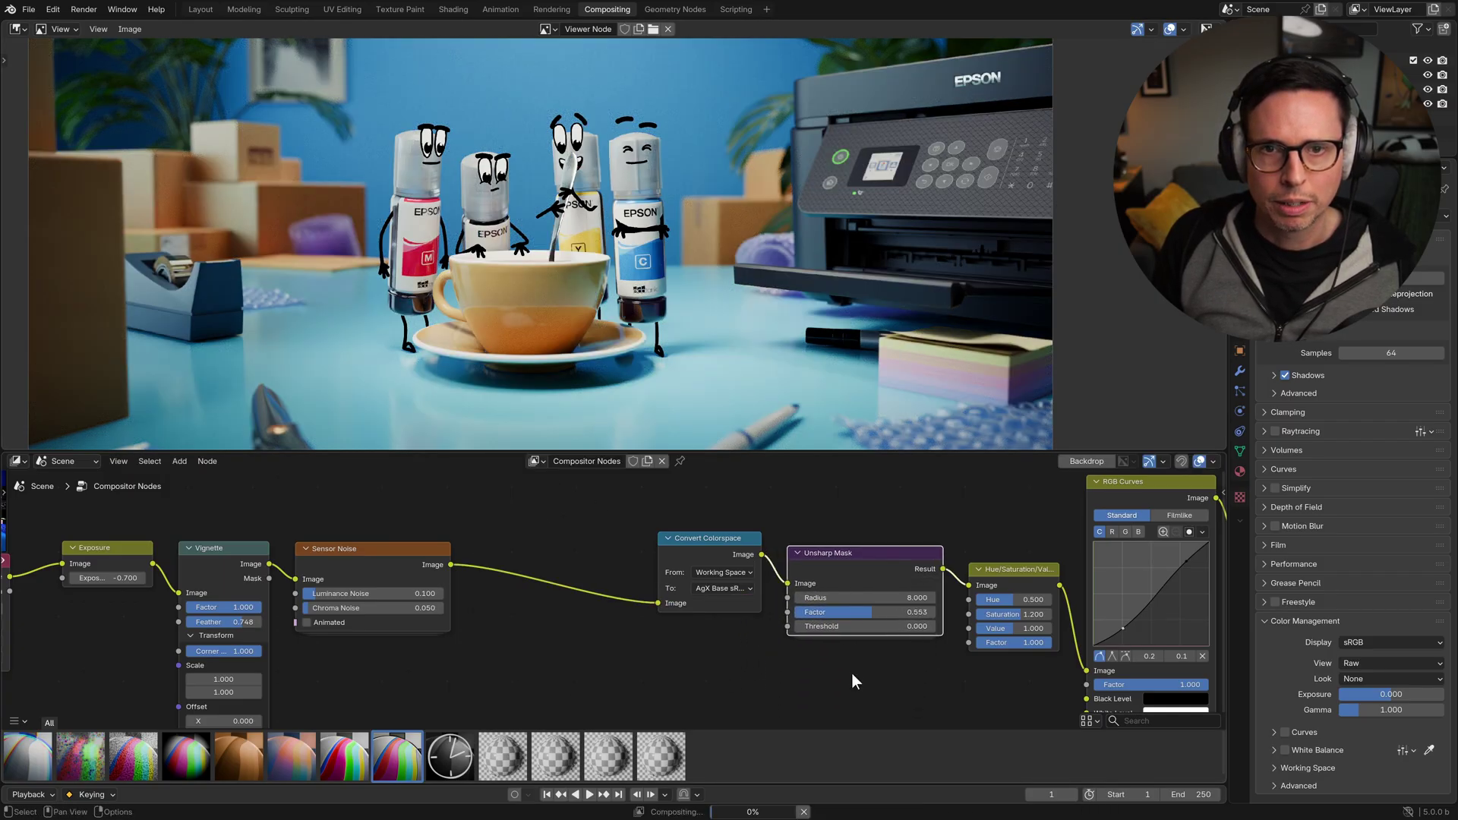
Step: Set the Unsharp Mask node's Radius to 3
double_click(876, 596)
type("3")
key("Return")
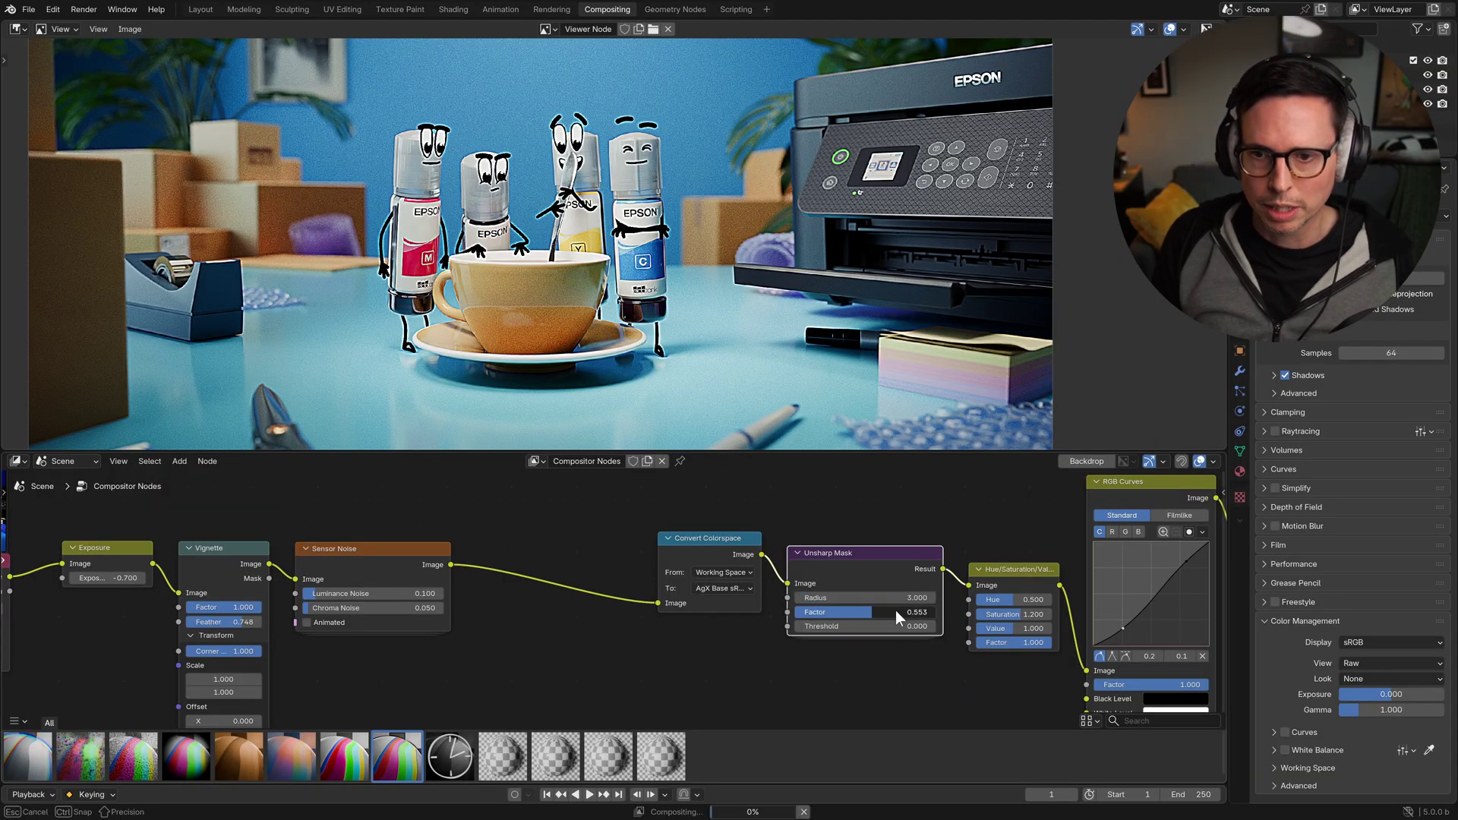
Step: Set the Unsharp Mask node's Radius to 4 and its Factor to 0.1, trying a Factor of 0.2 in between
double_click(896, 610)
type(".1")
key("Return")
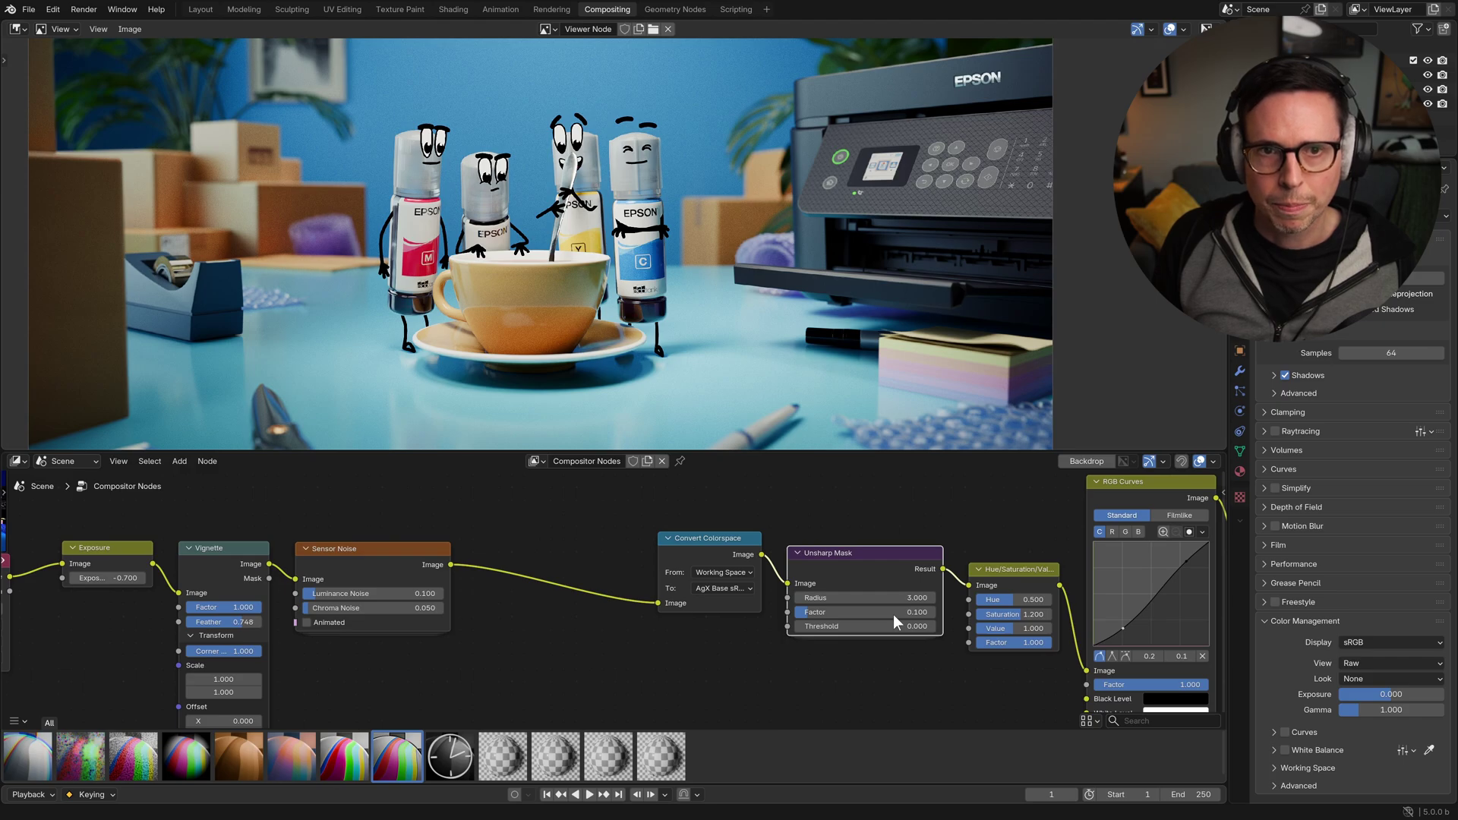
double_click(865, 625)
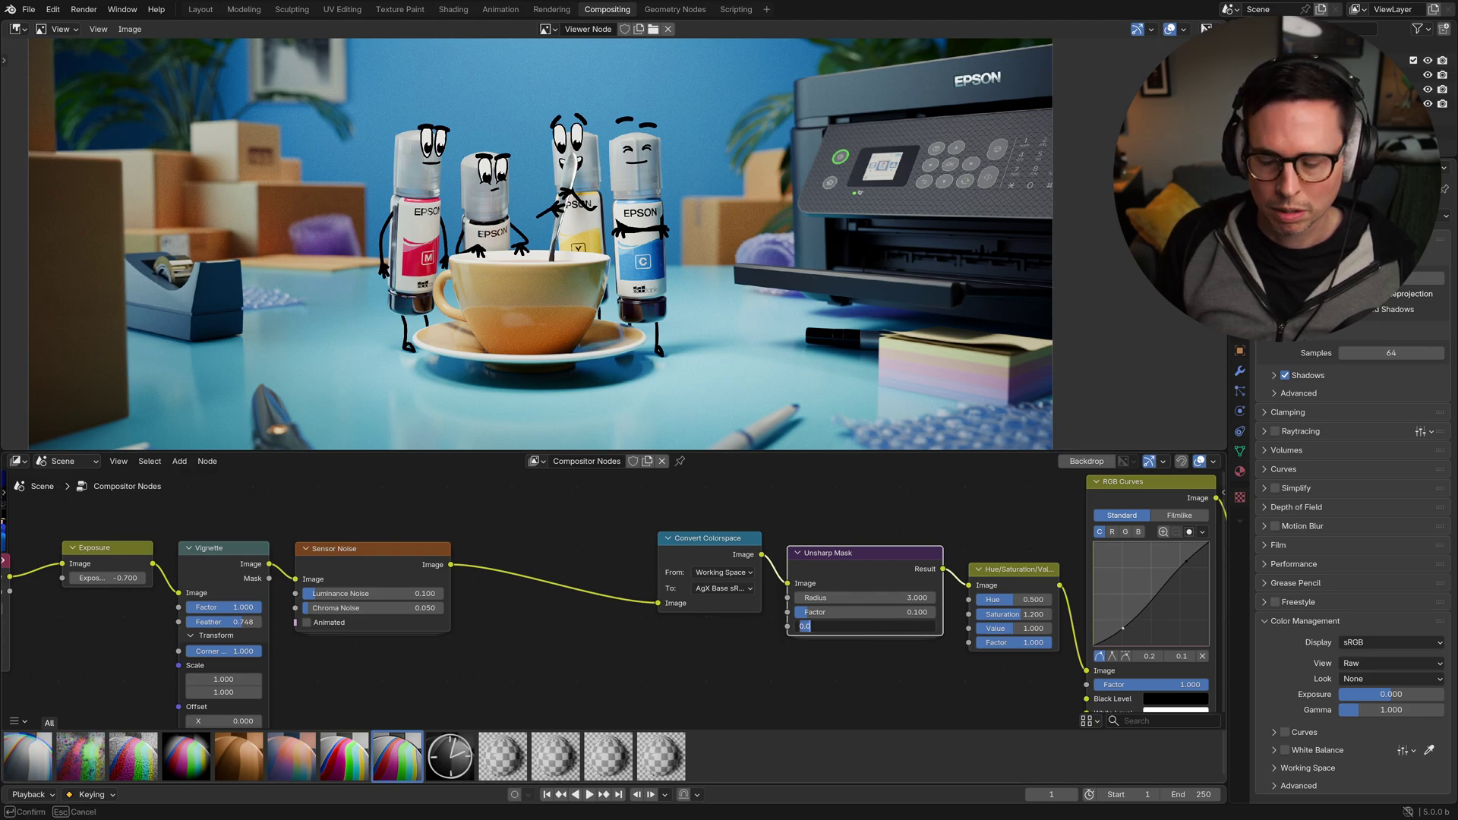
type(".2")
key("Return")
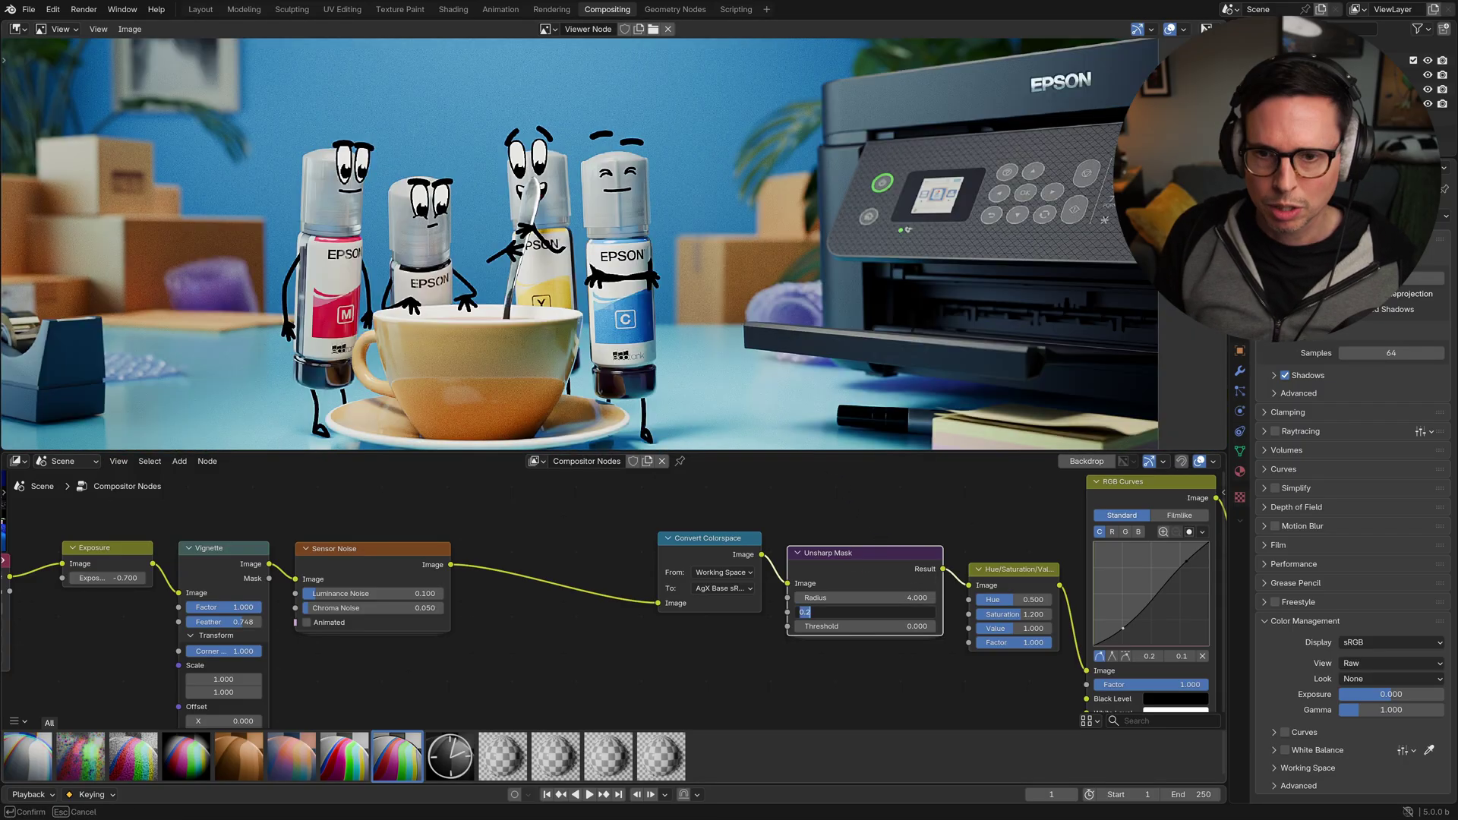
type(".1")
key("Return")
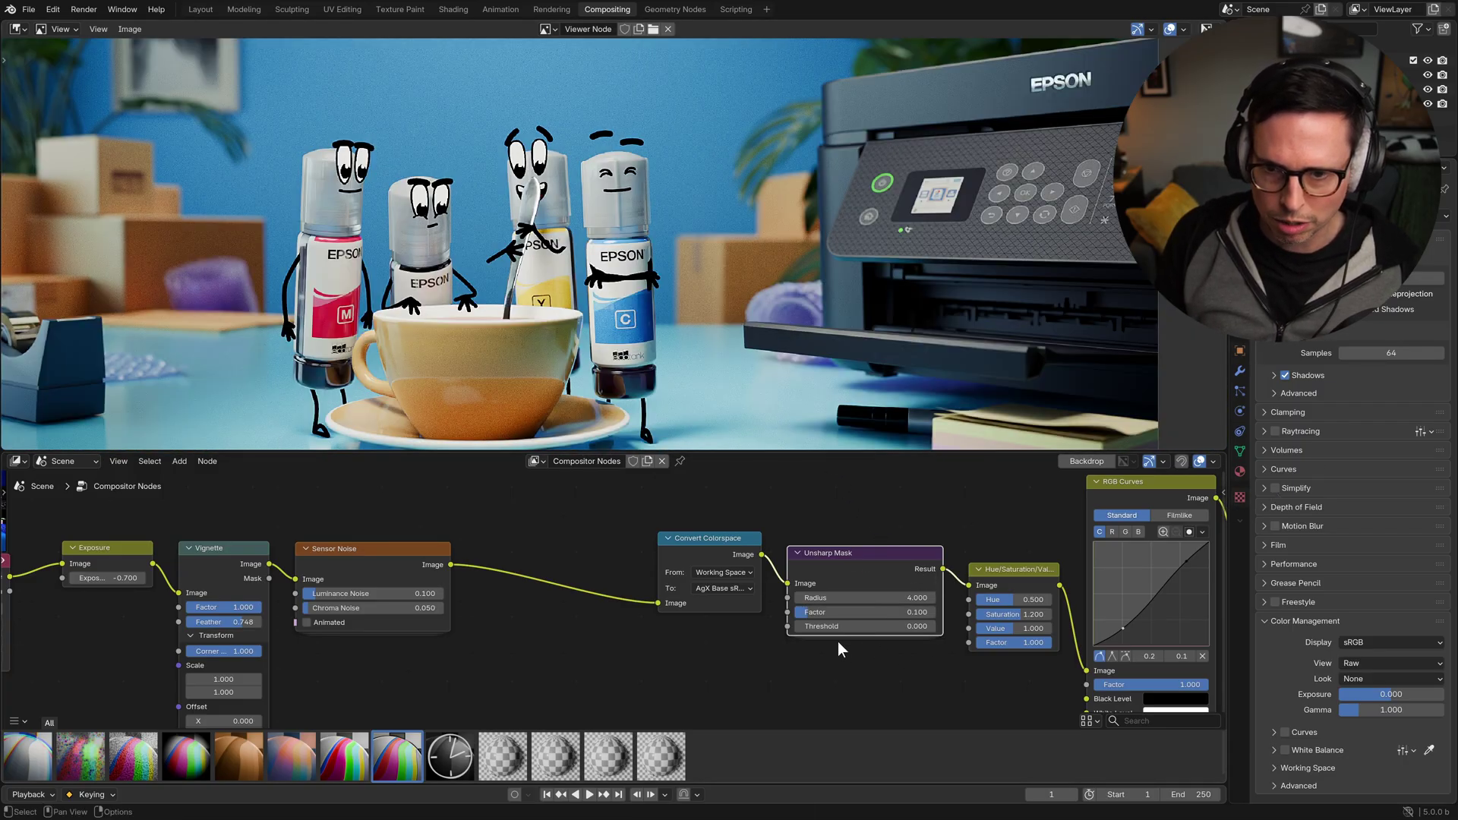
Step: Insert the Tune Image asset between RGB Curves and the output nodes, and try a Contrast of 5 on it
middle_click_drag(894, 671, 673, 633)
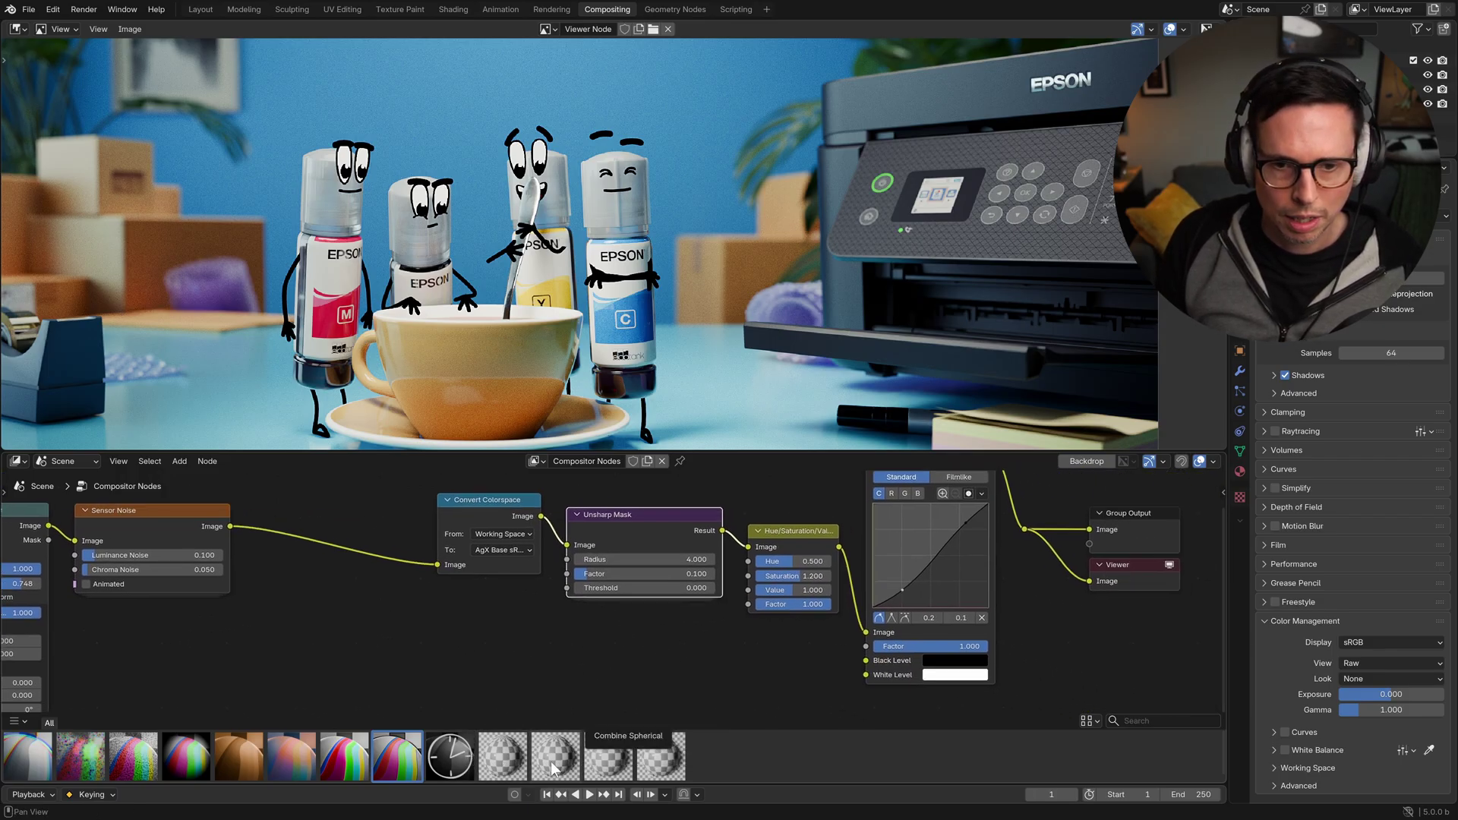
left_click_drag(351, 759, 1048, 630)
middle_click_drag(1066, 575, 773, 552)
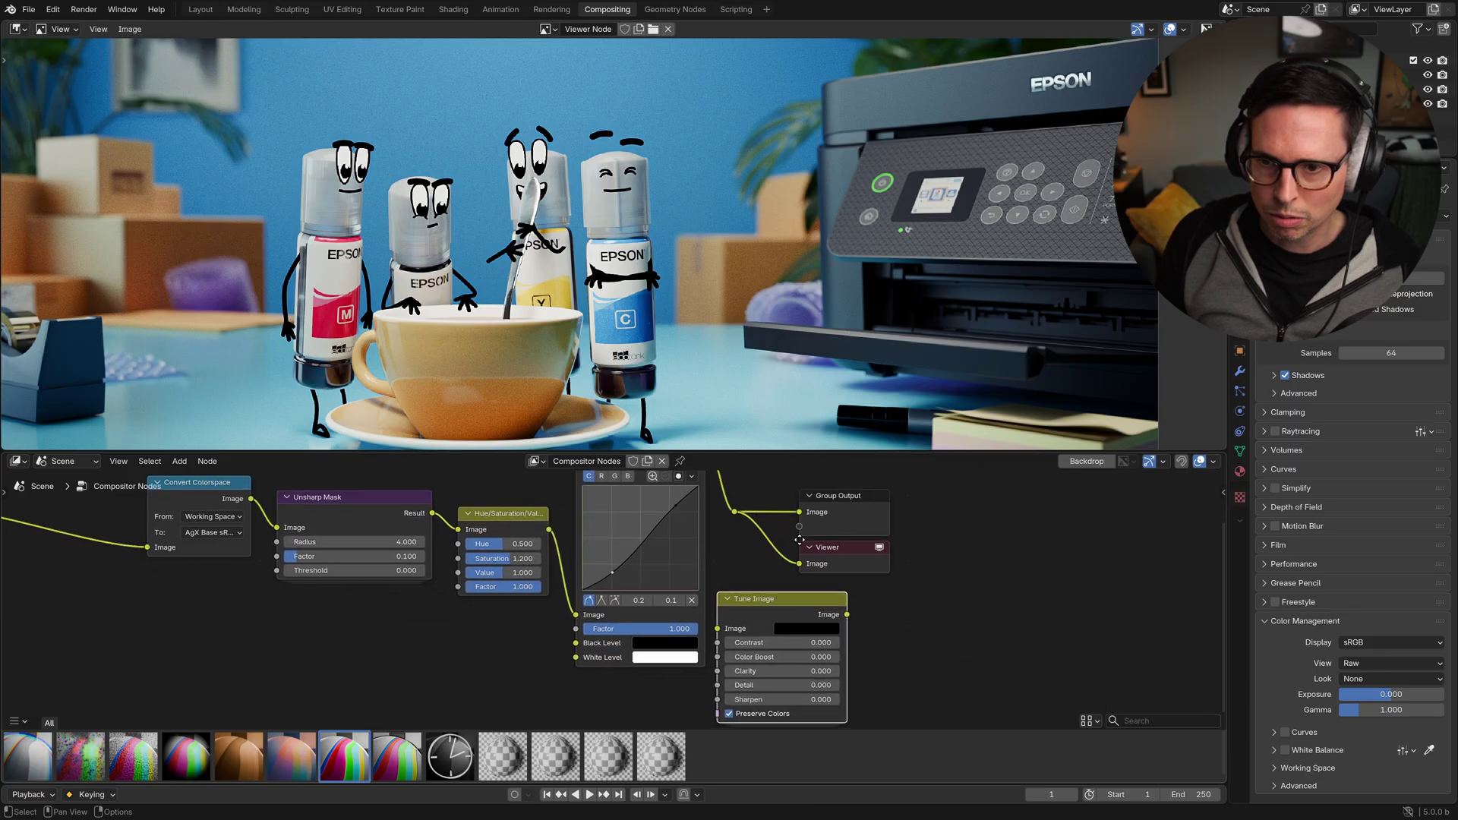
left_click_drag(768, 606, 859, 621)
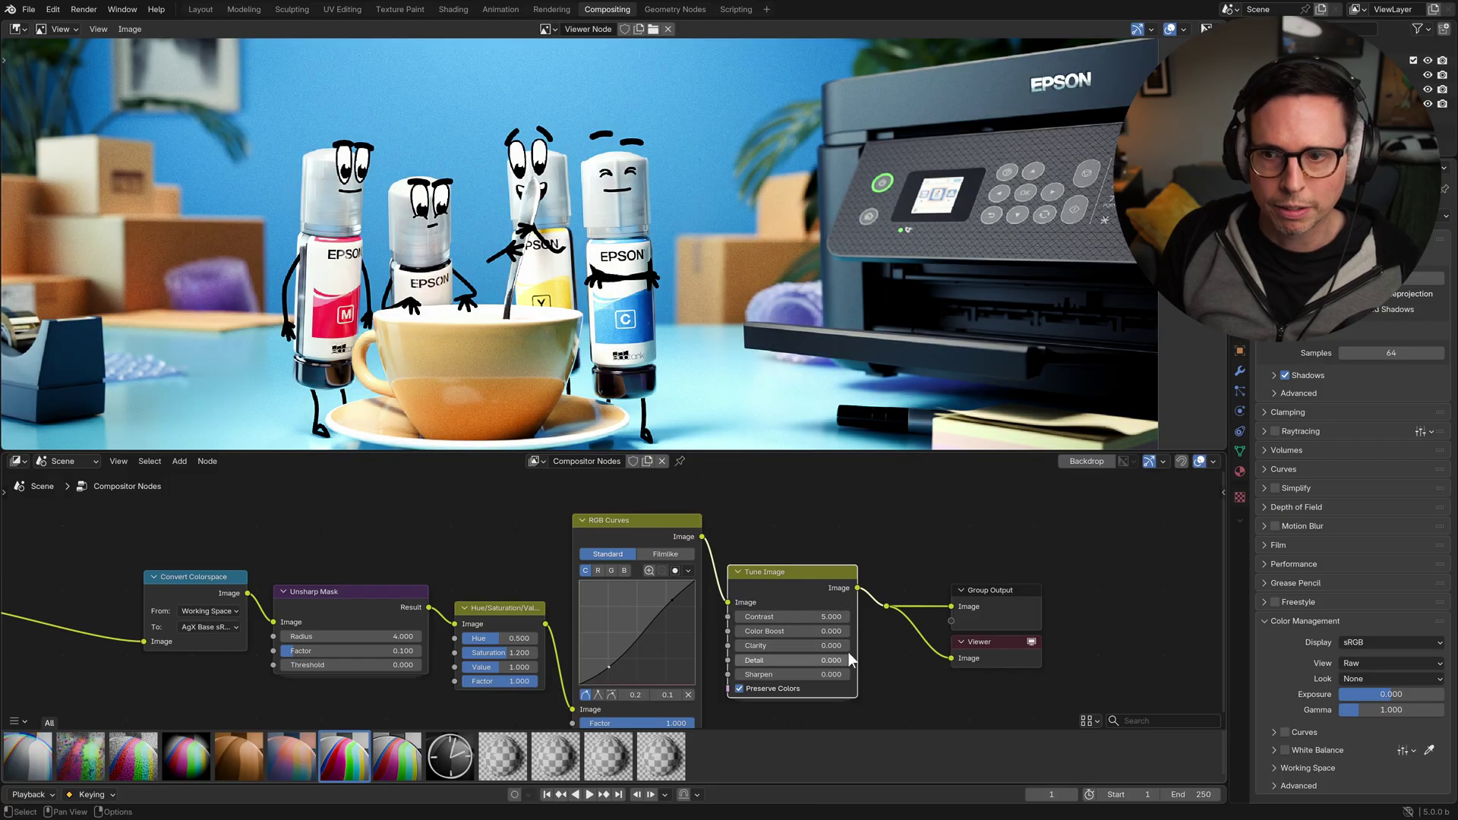
Step: Set the compositor's processing device to GPU in the render performance settings
left_click(1267, 565)
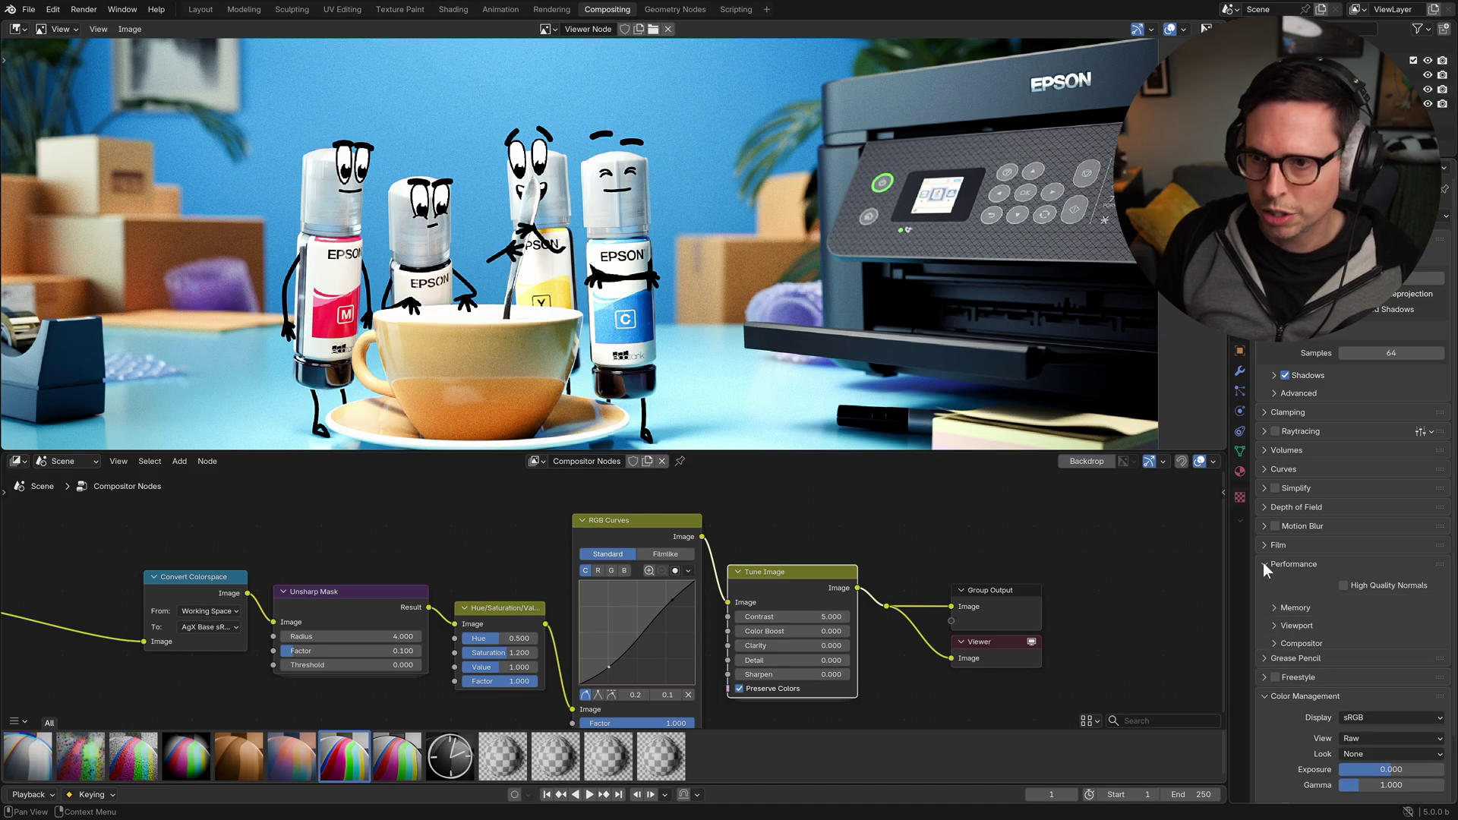
left_click(1285, 643)
scroll(1352, 608, "down", 4)
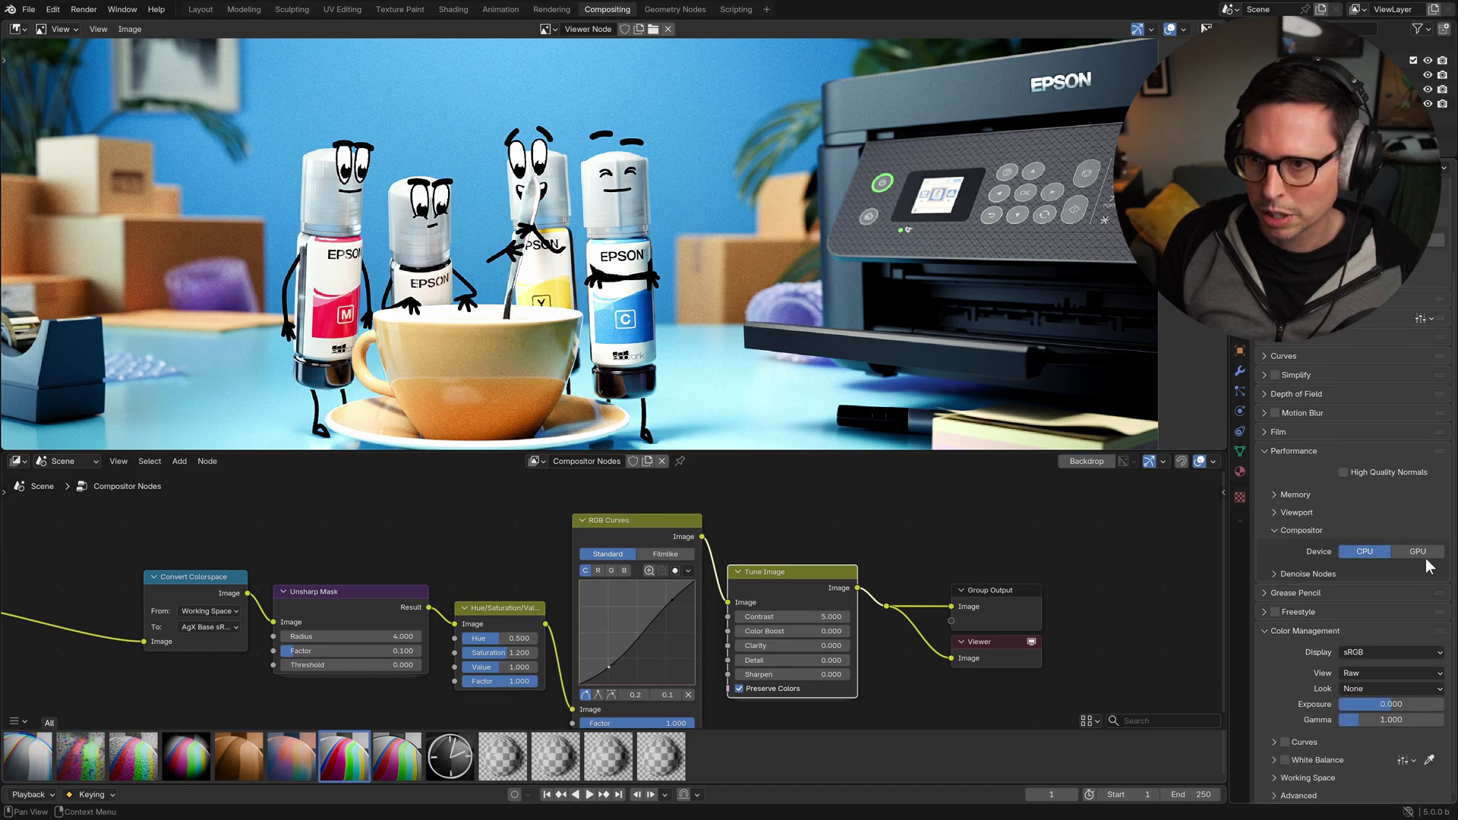
left_click(1420, 553)
Step: Reset the Tune Image node's Contrast to 0
scroll(896, 600, "up", 3)
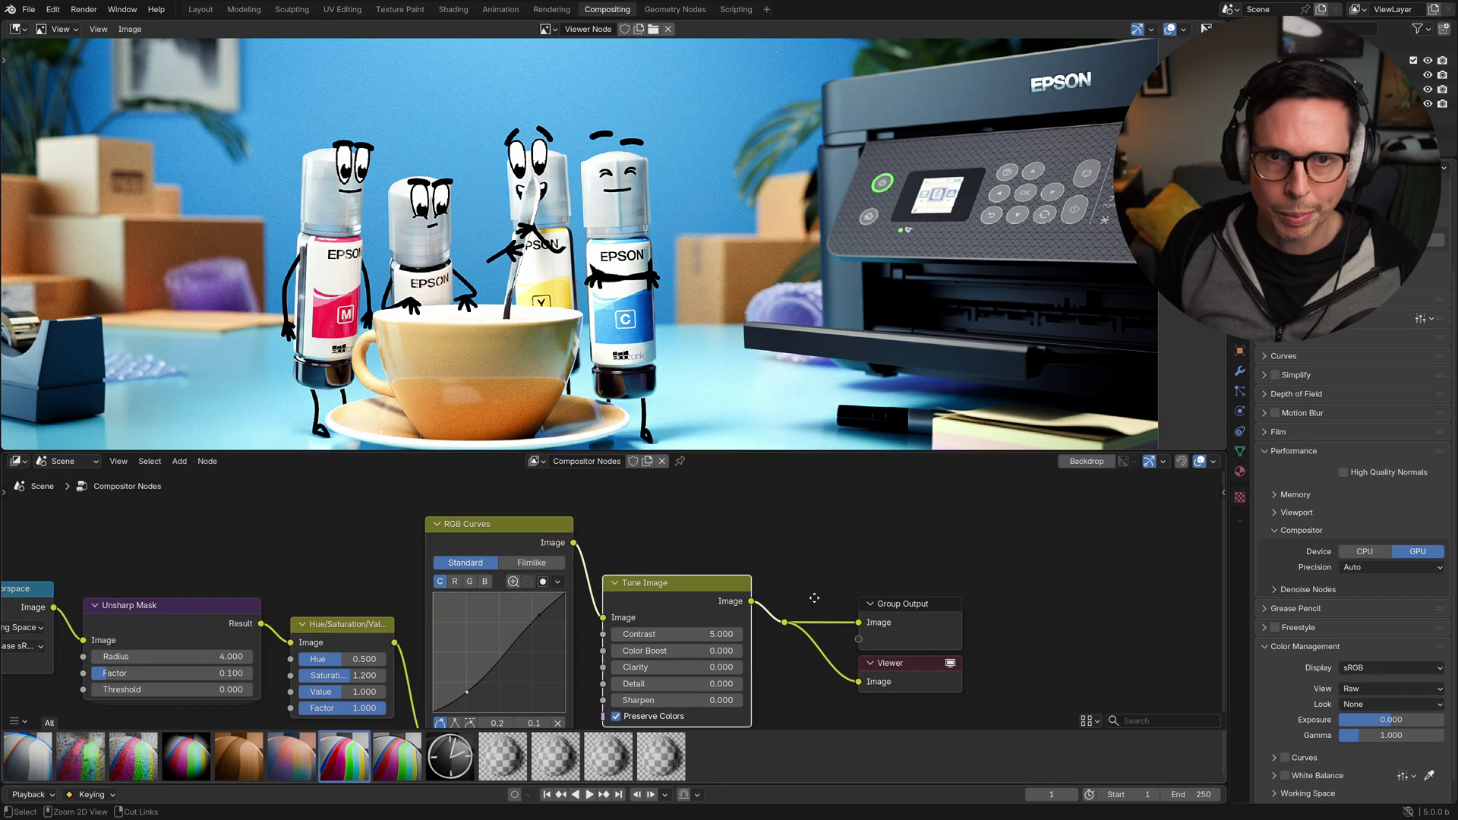
mouse_move(700, 559)
left_mouse_down()
mouse_move(679, 560)
mouse_move(704, 561)
left_mouse_up()
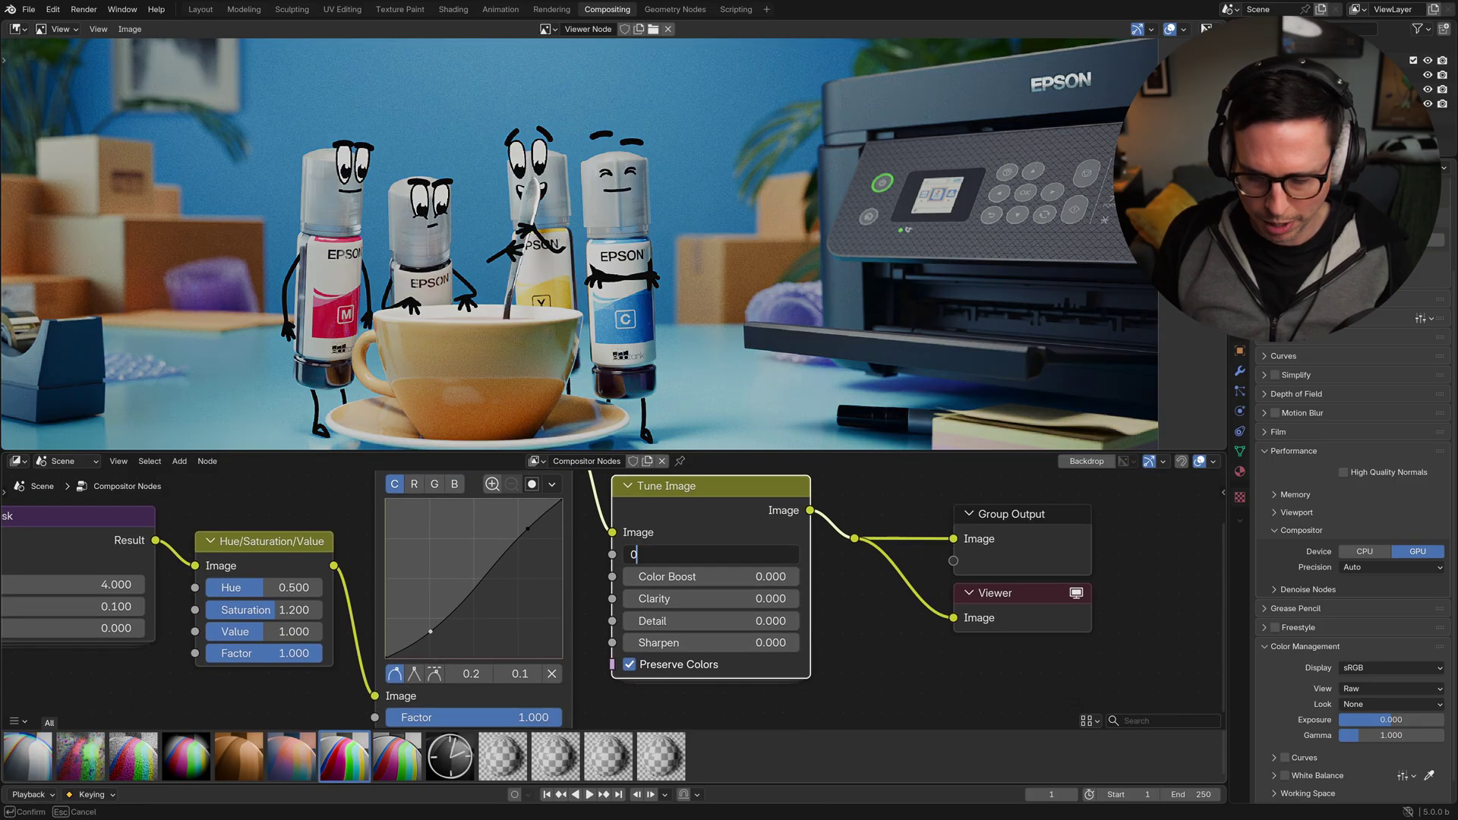
type("0")
key("Return")
Step: Try a Color Boost of 2 on the Tune Image node, and set it back to 0
left_click(734, 579)
type("2")
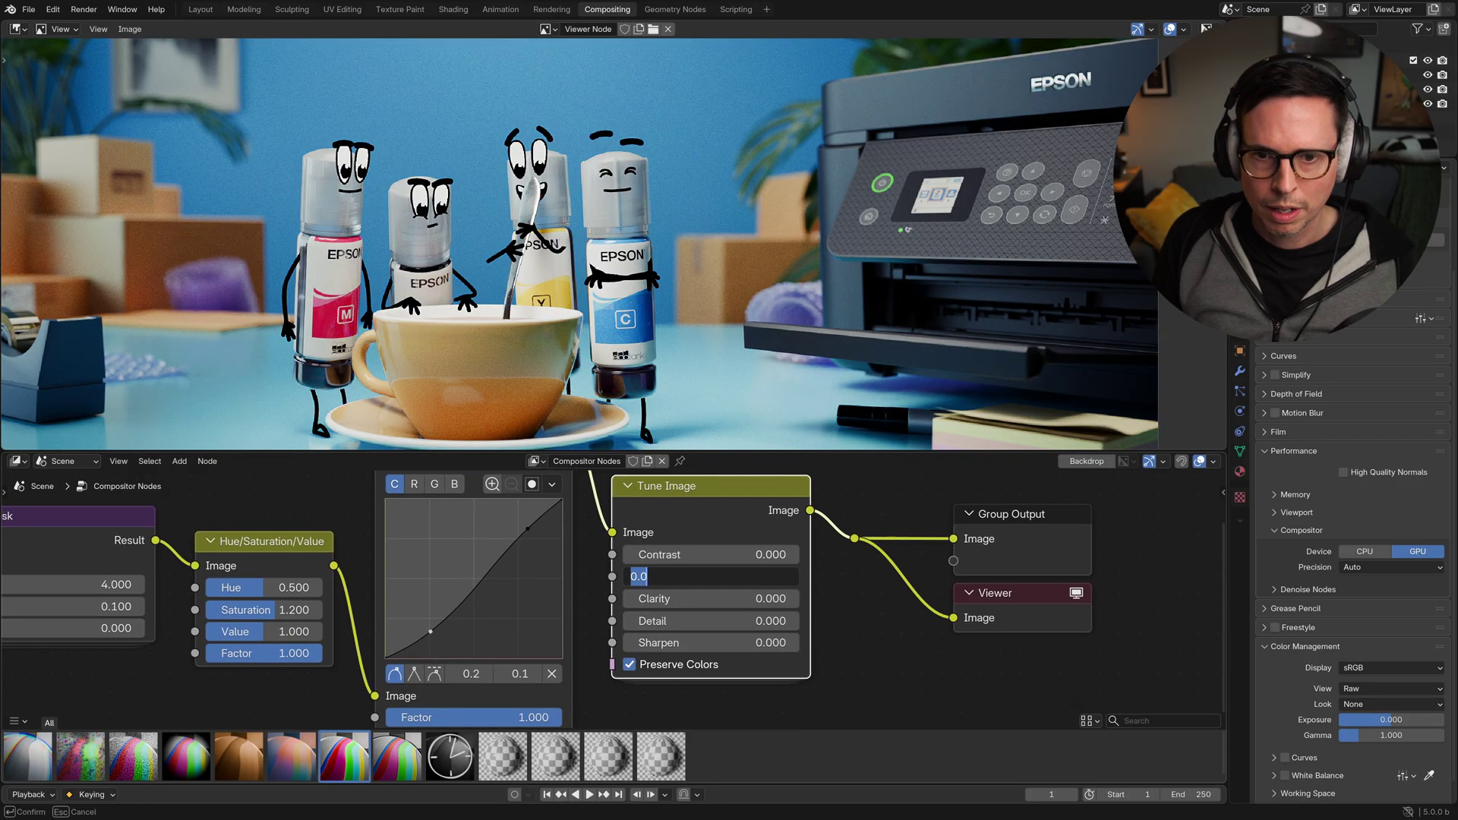
key("Return")
left_click(749, 580)
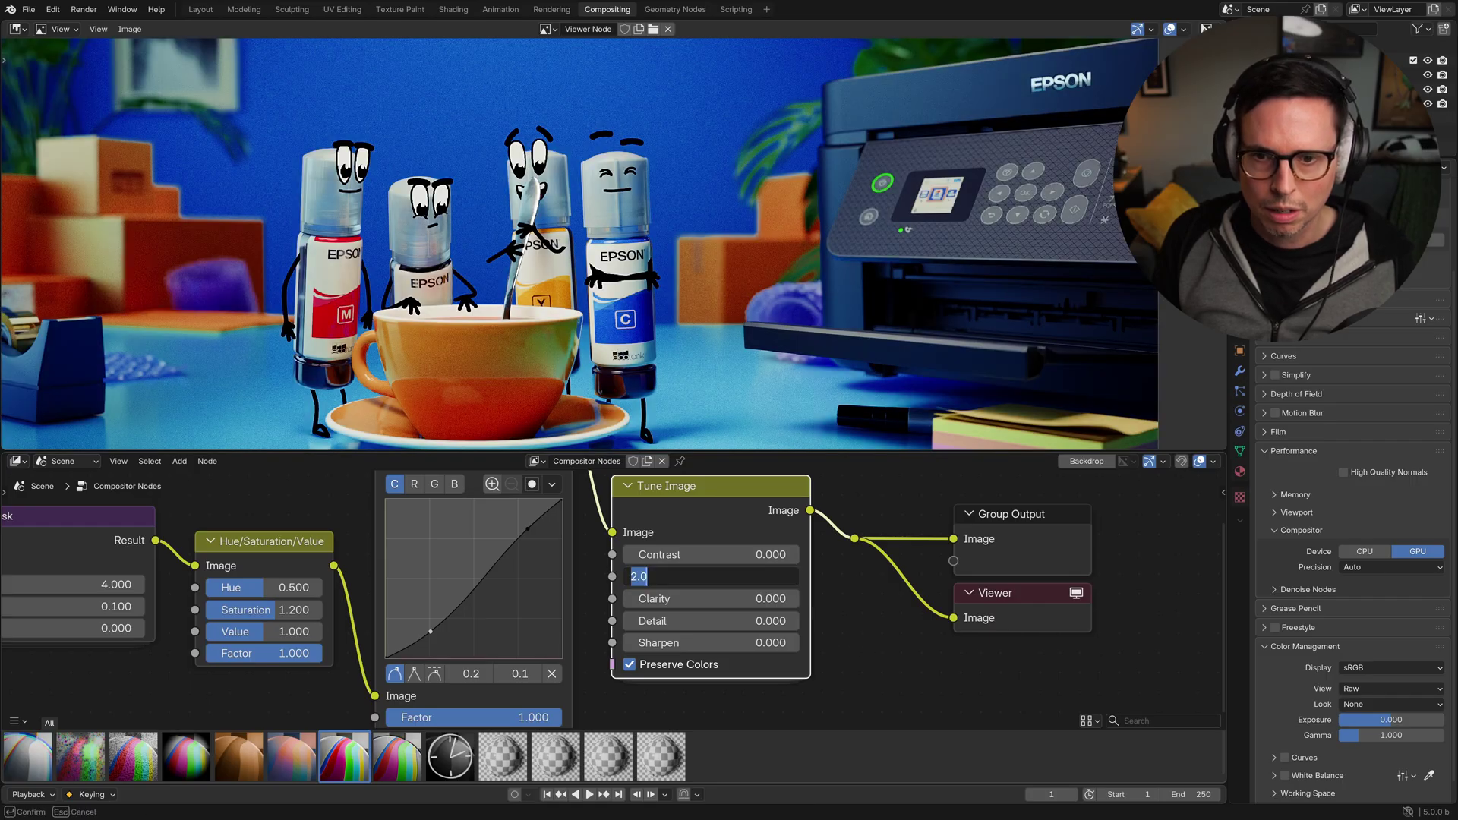
type("0")
key("Return")
Step: Try Clarity values of 4 and 1 on the Tune Image node, and settle on Clarity 0.297 with Detail 0.478
left_click_drag(742, 604, 742, 603)
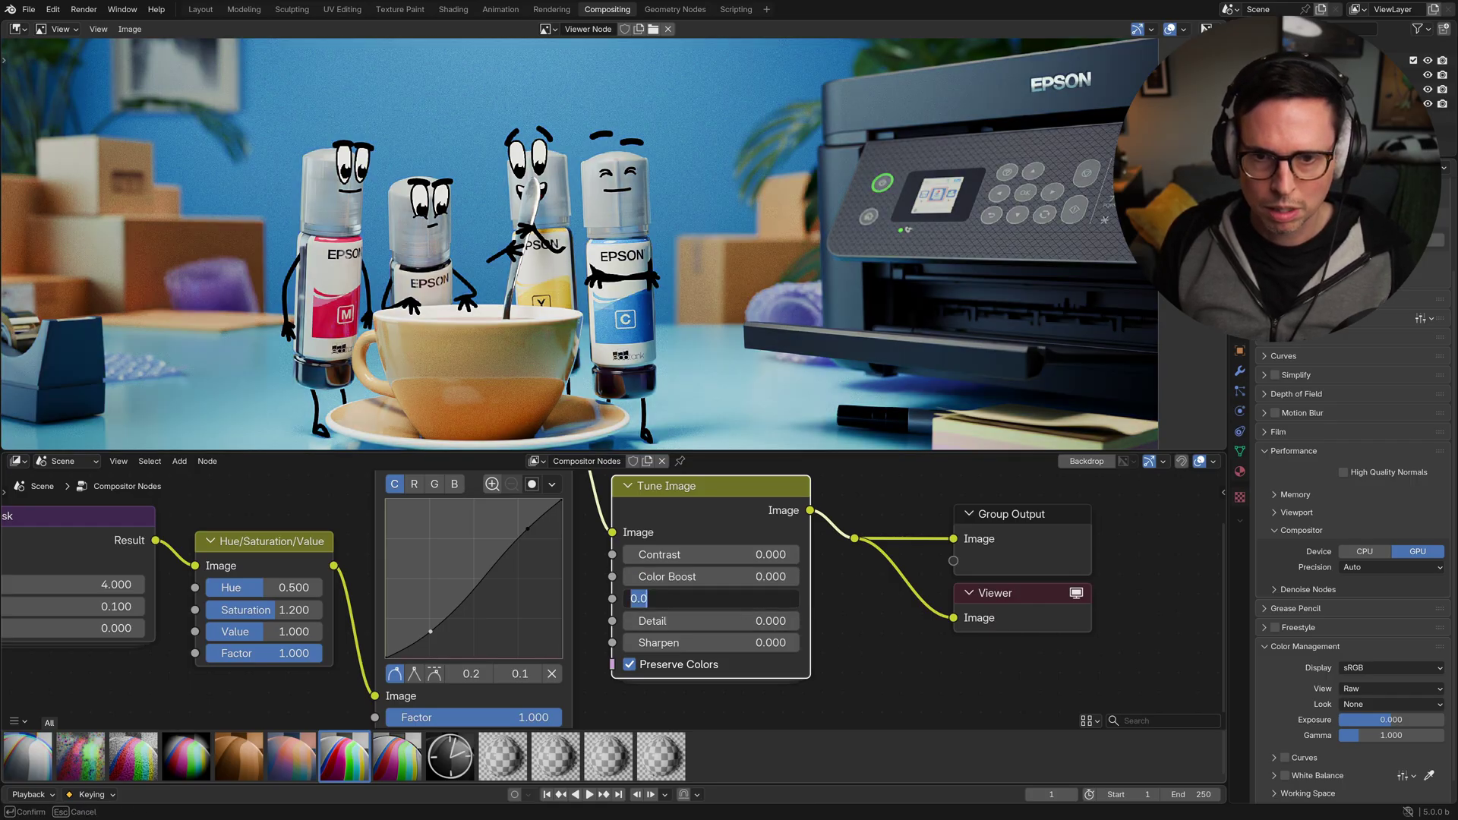
type("4")
key("Return")
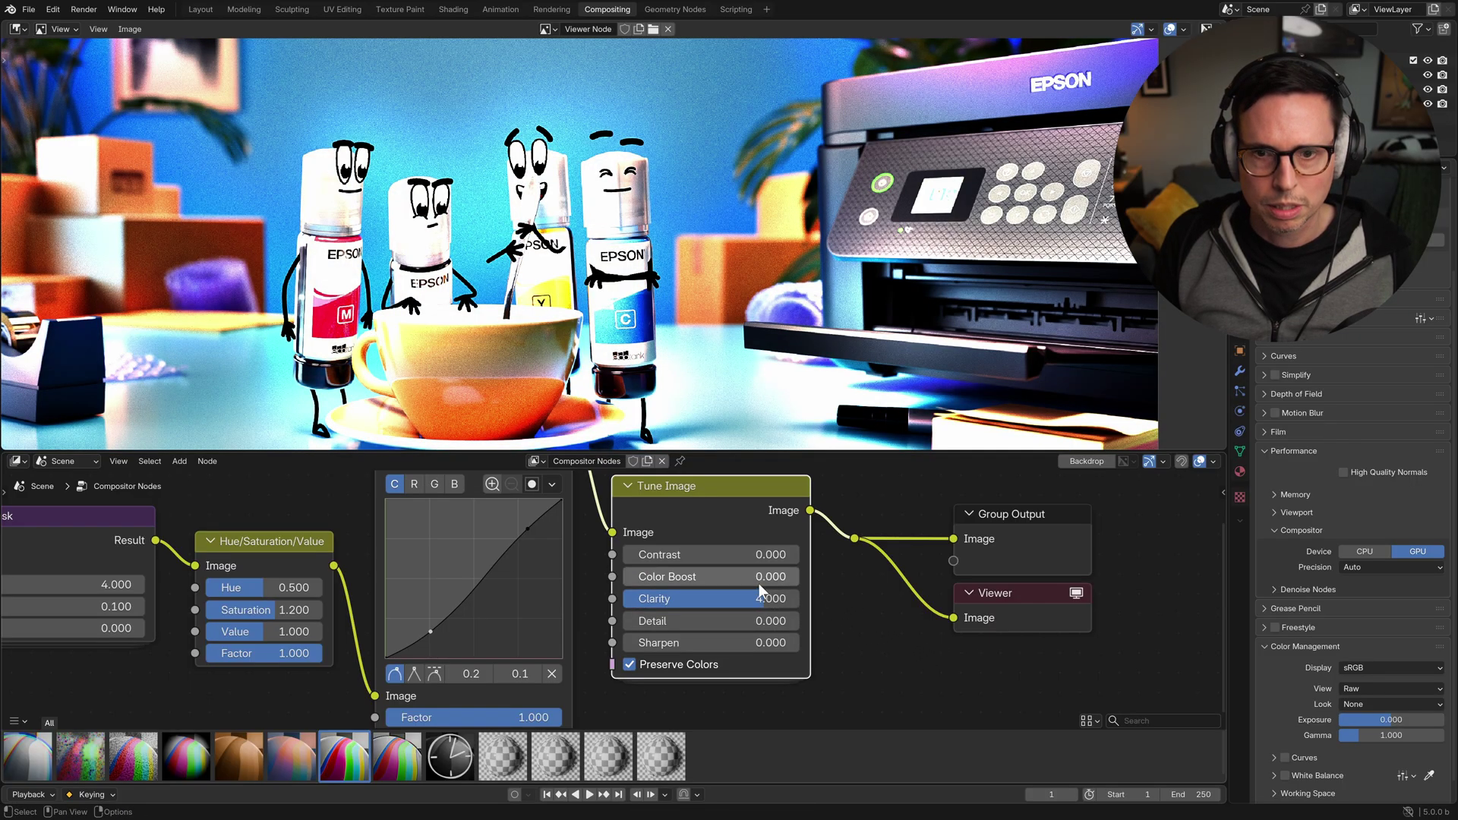
left_click(759, 598)
left_click(824, 650)
left_click(747, 603)
type("1")
key("Return")
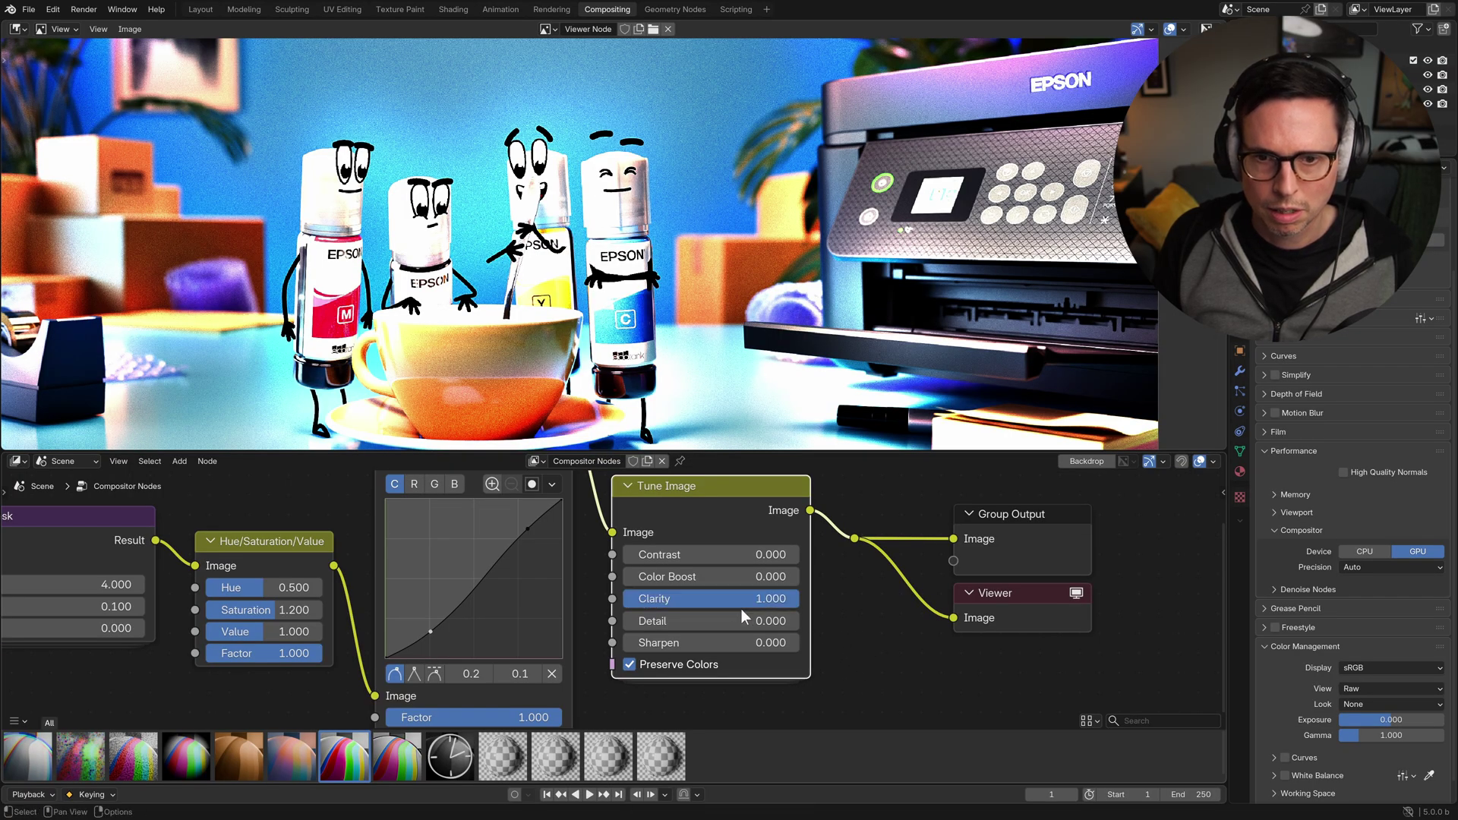
left_click_drag(746, 603, 719, 637)
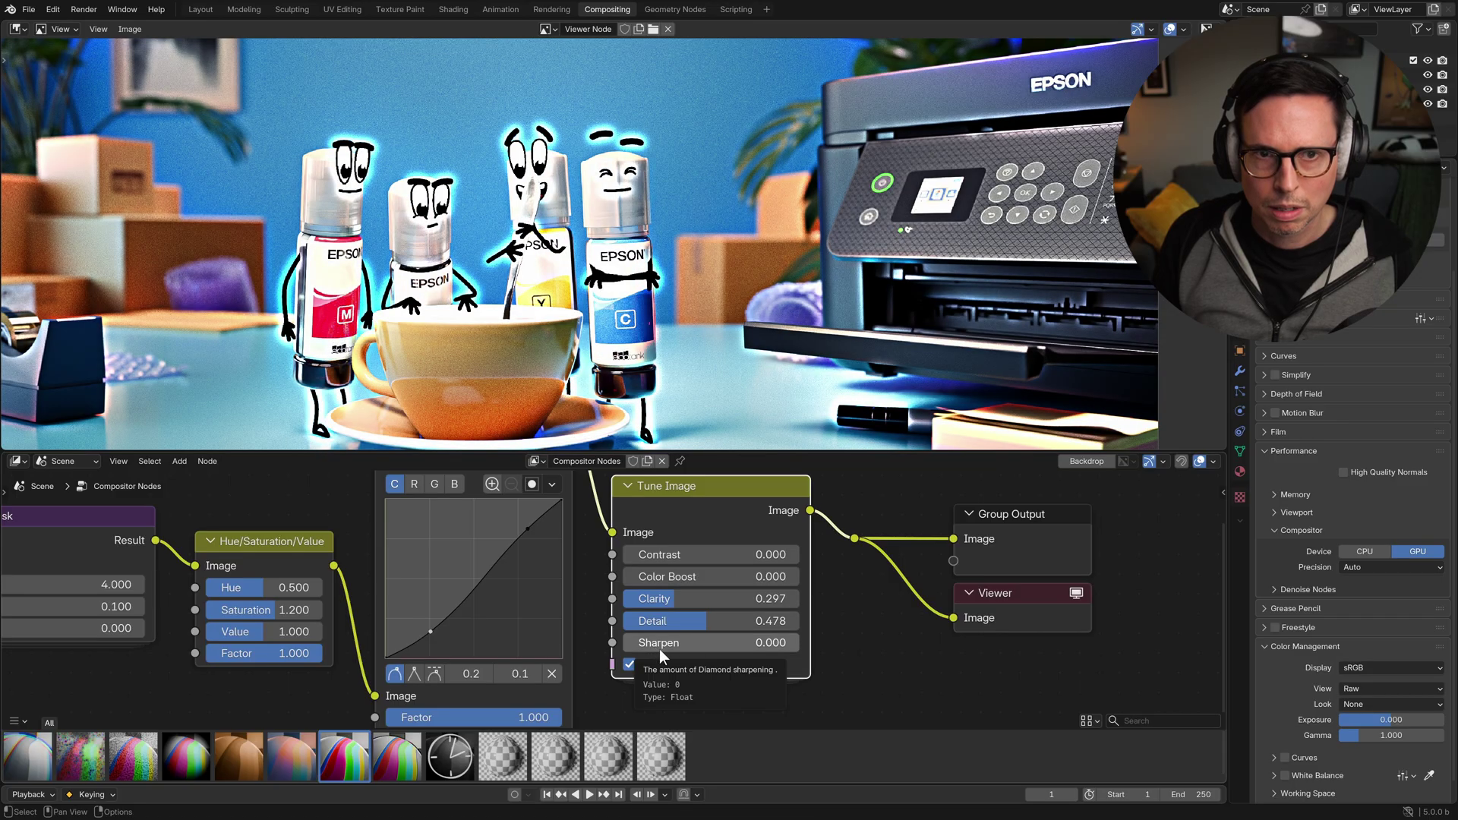
Step: Mute the Tune Image node
scroll(665, 638, "down", 3)
key("m")
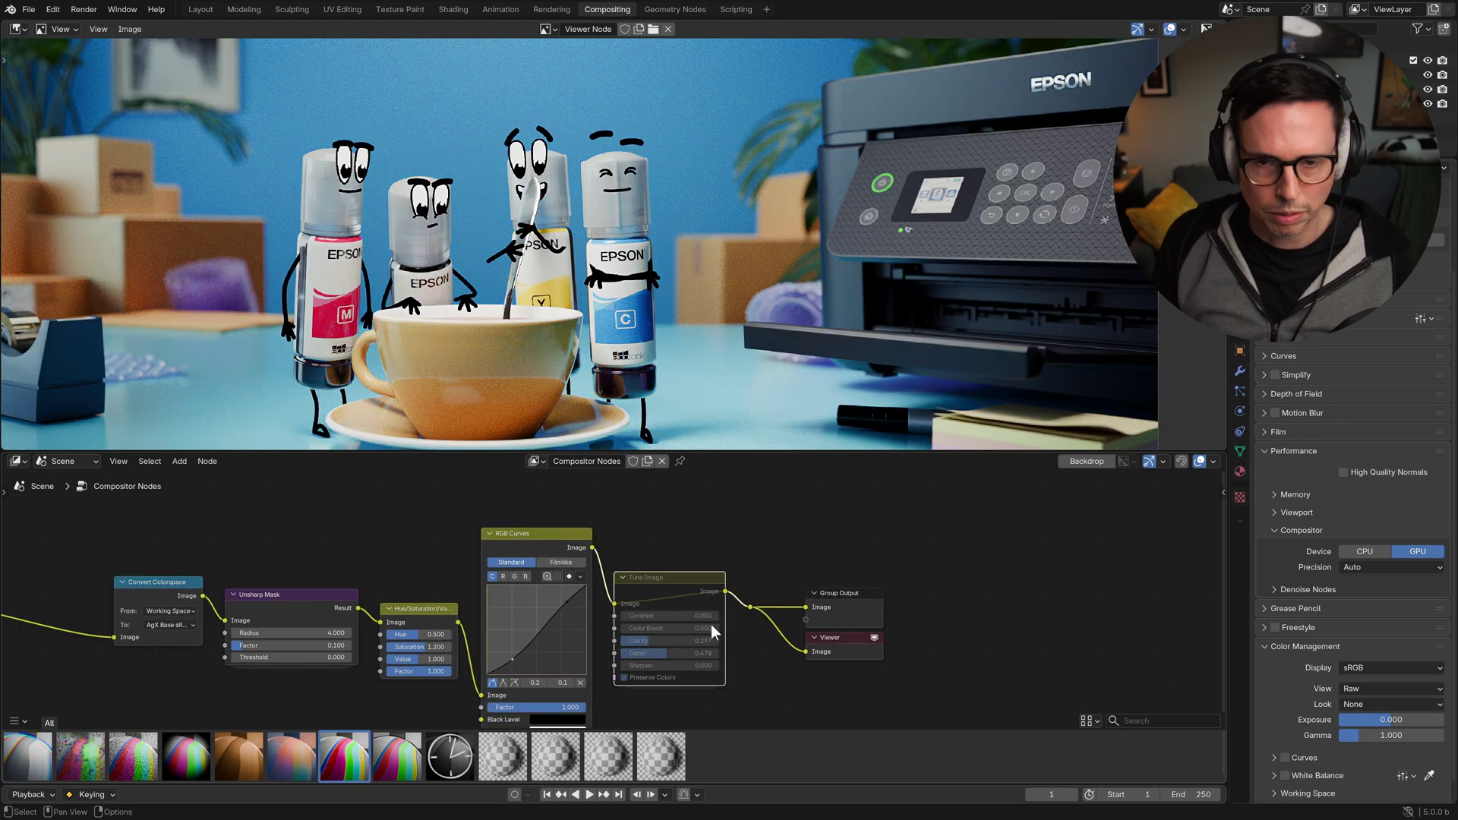
Step: Select the input image, Exposure, Vignette and Sensor Noise nodes and move them together closer to Convert Colorspace
middle_click_drag(419, 624, 548, 635)
middle_click_drag(547, 635, 789, 559)
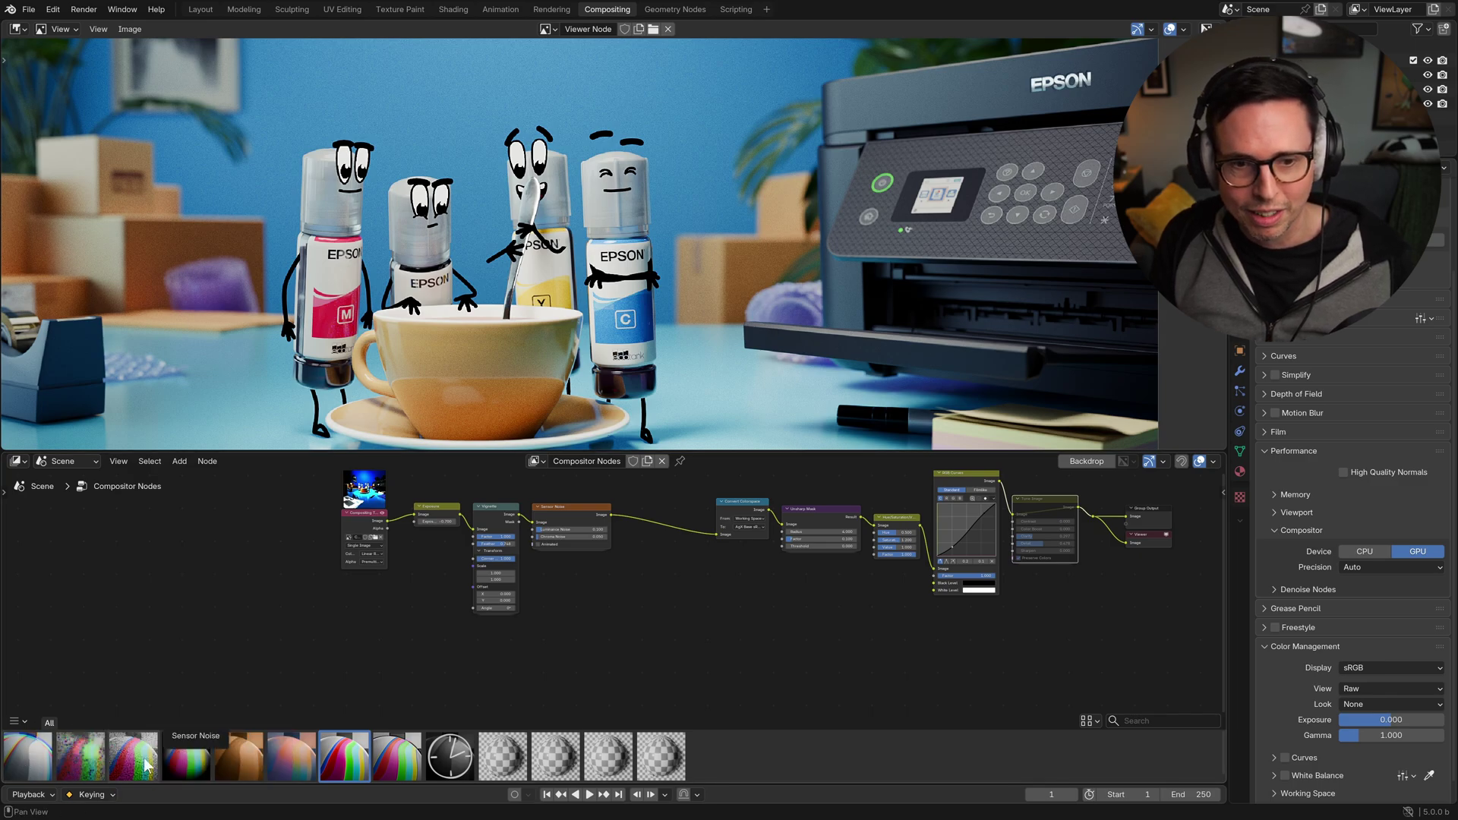
middle_click_drag(716, 519, 774, 609)
left_click_drag(556, 530, 79, 673)
key("g")
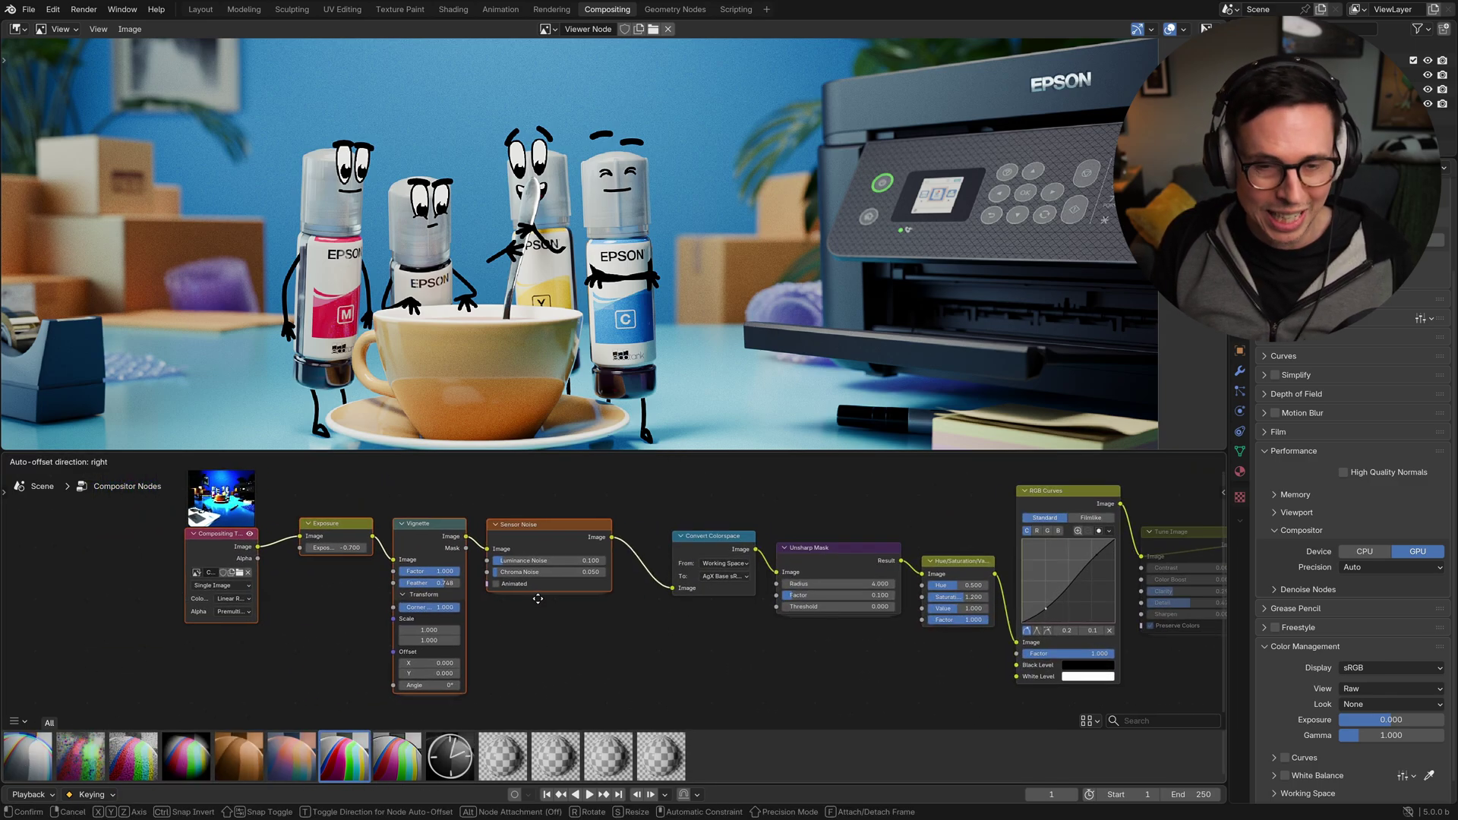